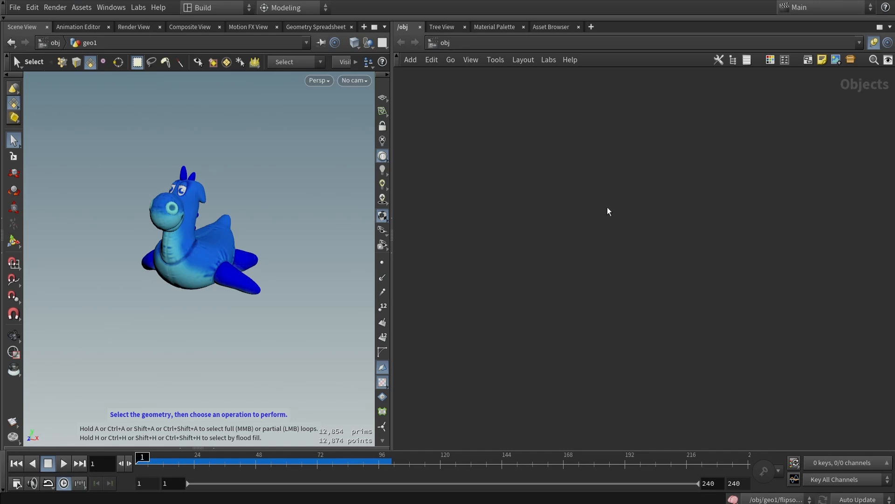
Create a new Geometry object at the object level and go inside its empty network
key(Tab)
text(geo)
key(Return)
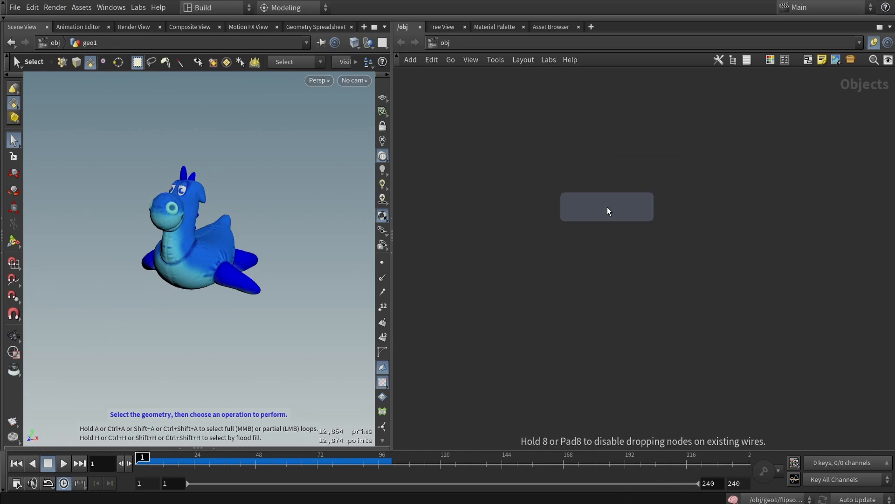
click(581, 232)
double_click(585, 234)
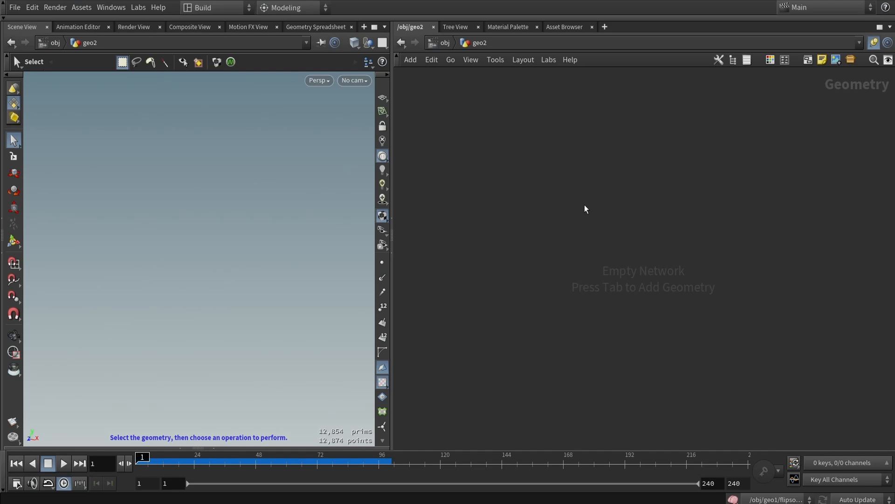
key(Tab)
text(flip)
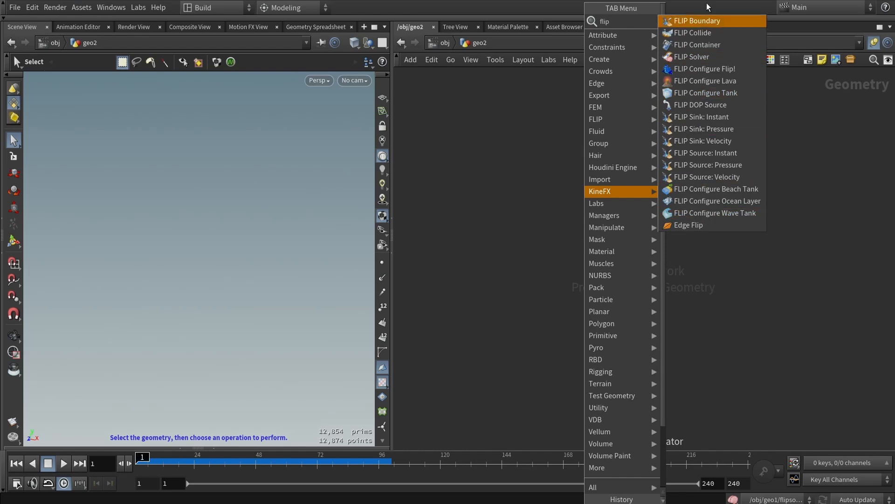
key(Escape)
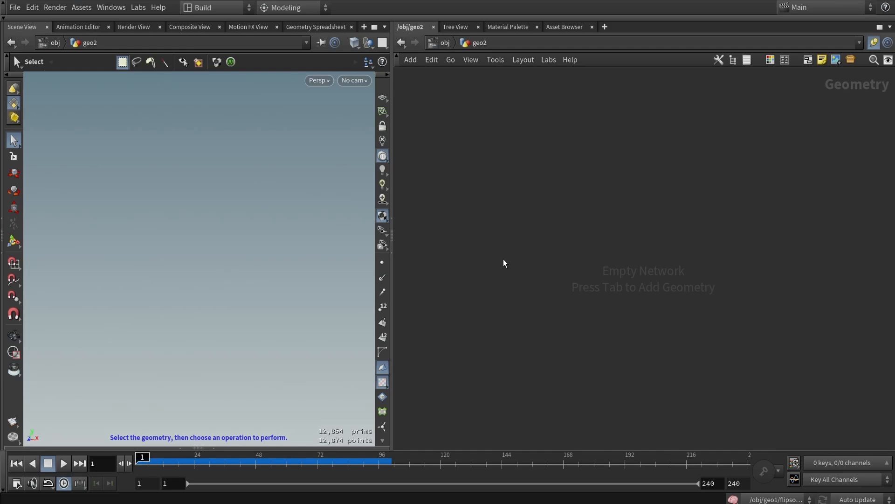
Add a DOP Network node, look inside it, and return to the geo2 network
key(Tab)
text(dop)
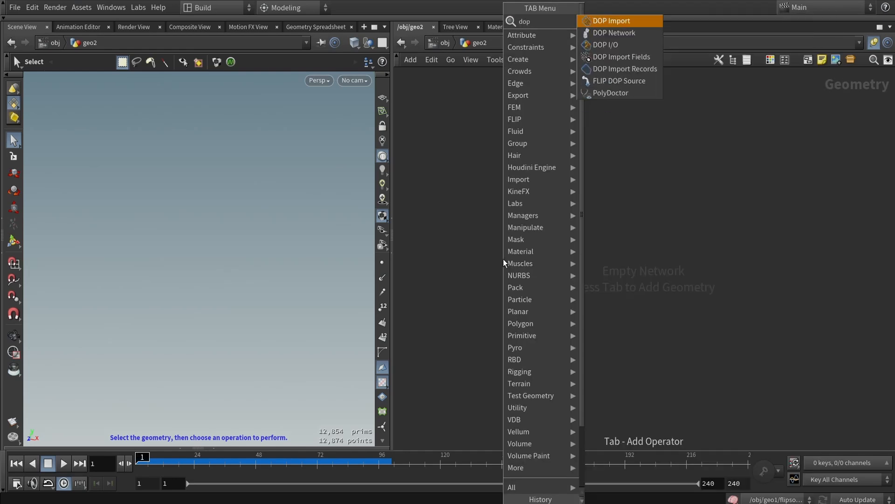
click(622, 33)
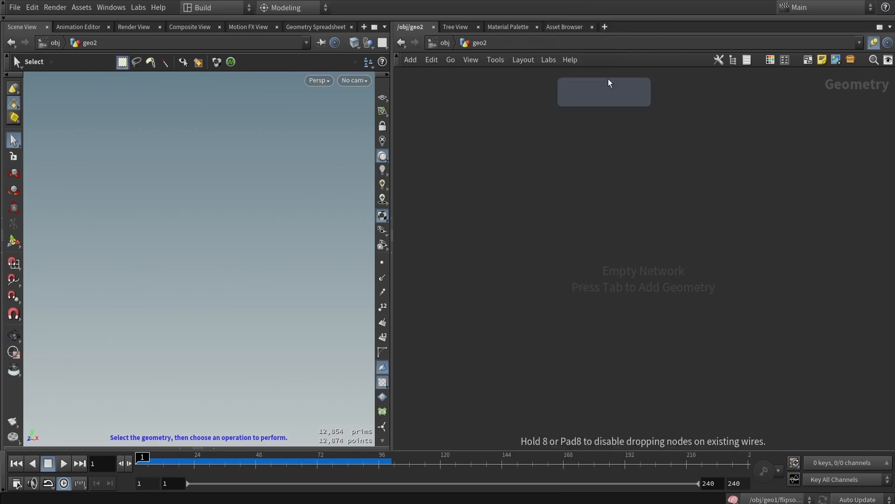
click(598, 247)
double_click(597, 248)
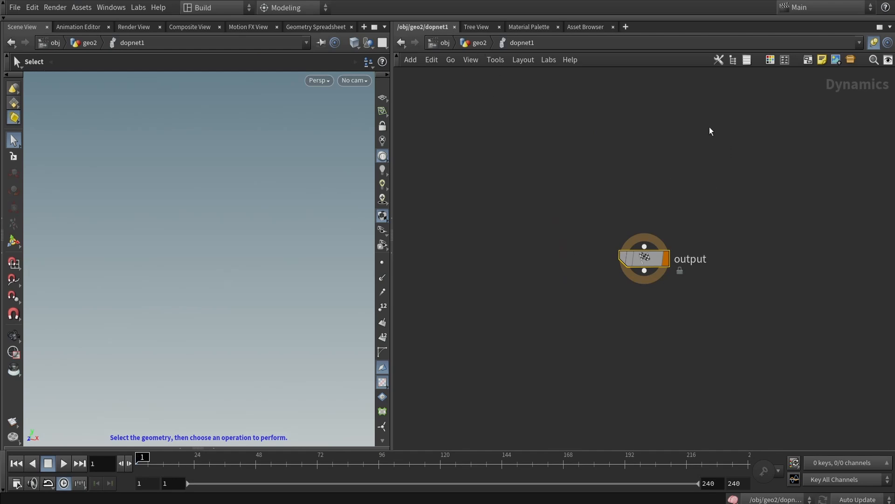
click(472, 44)
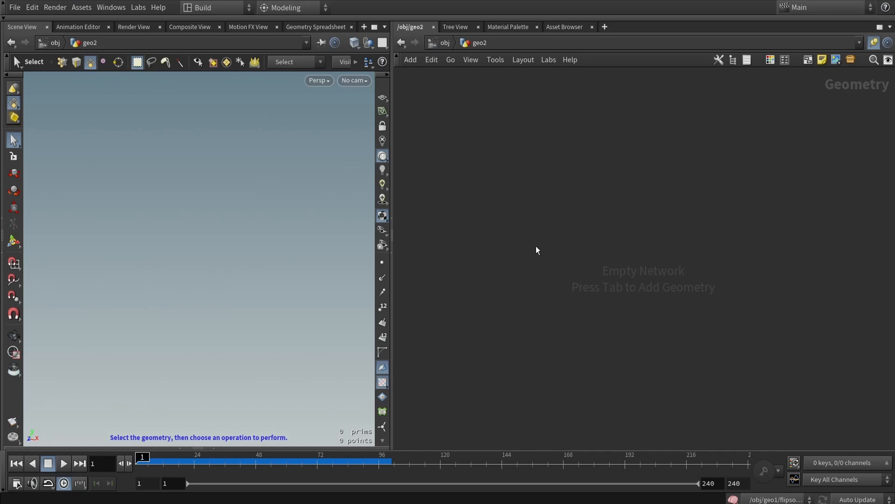
Add a FLIP Container node to the geo2 network and view its bounding box from above
key(Tab)
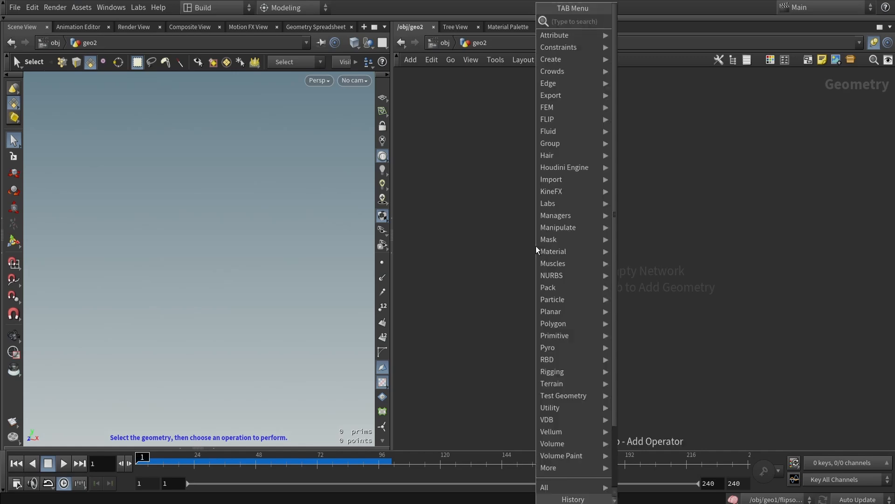
text(flip)
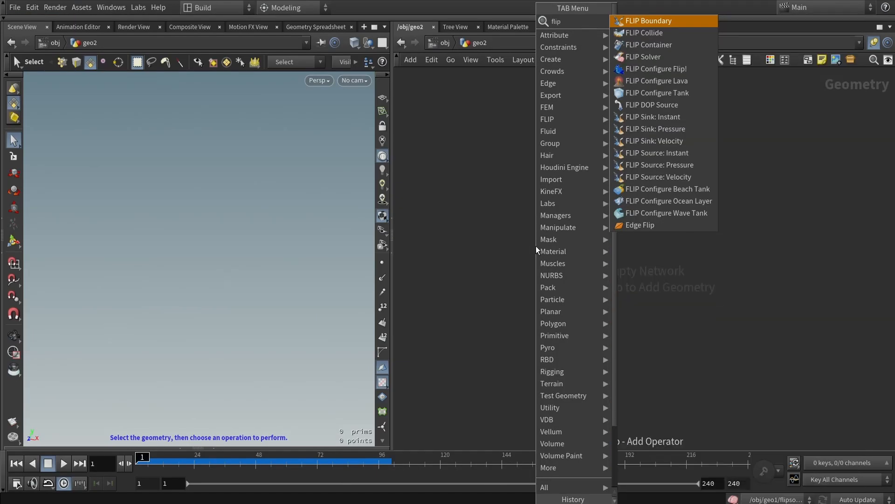
click(672, 46)
click(591, 217)
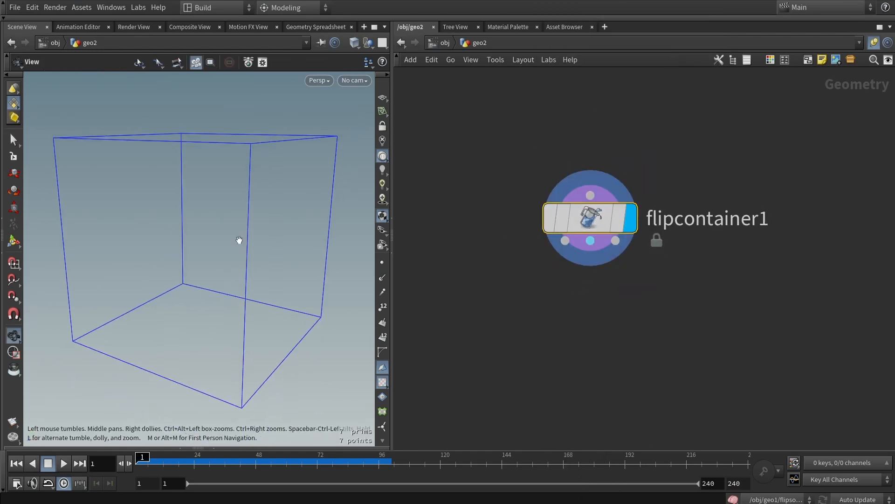
drag(241, 241, 223, 254)
key(s)
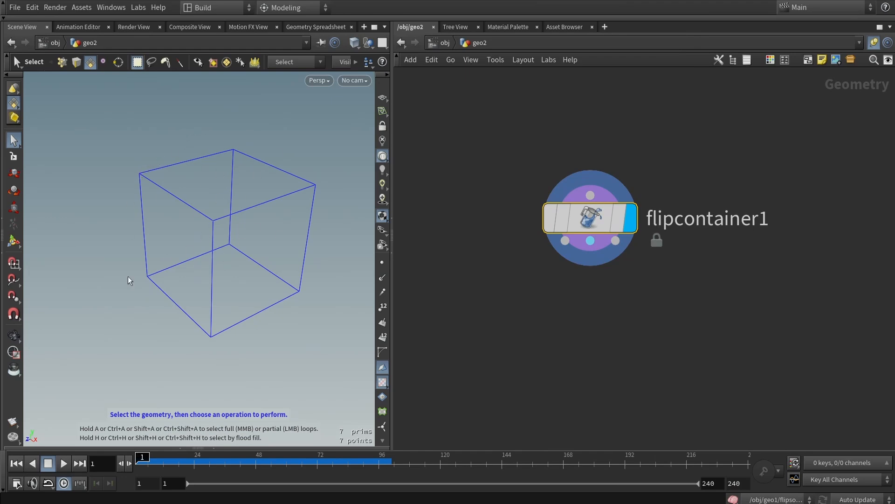
Add a FLIP Solver node below the FLIP container
middle_drag(587, 333, 516, 304)
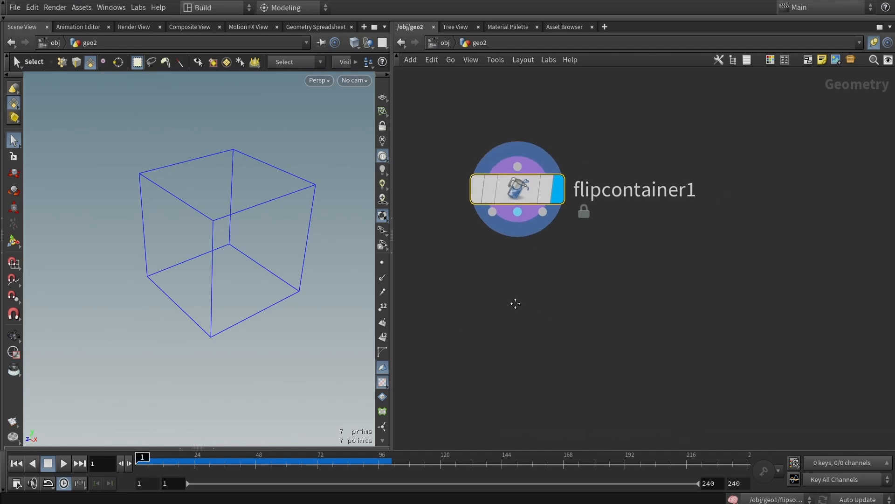
middle_drag(591, 311, 590, 293)
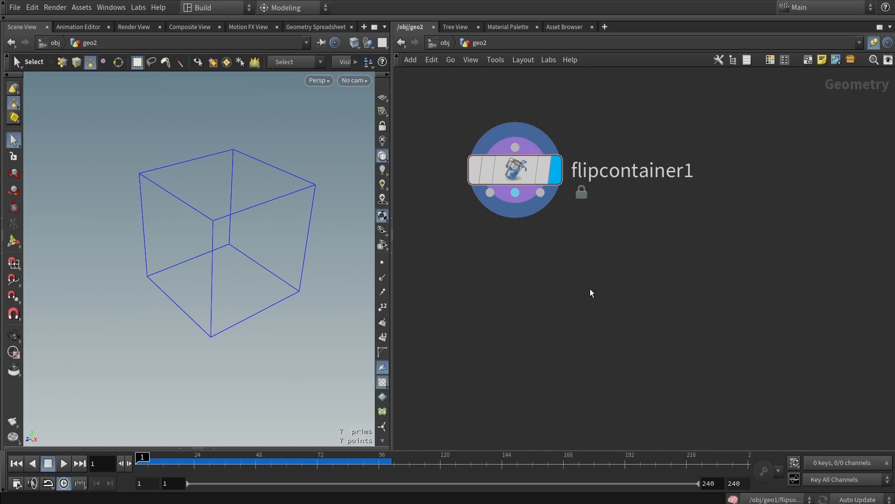
key(Tab)
text(sol)
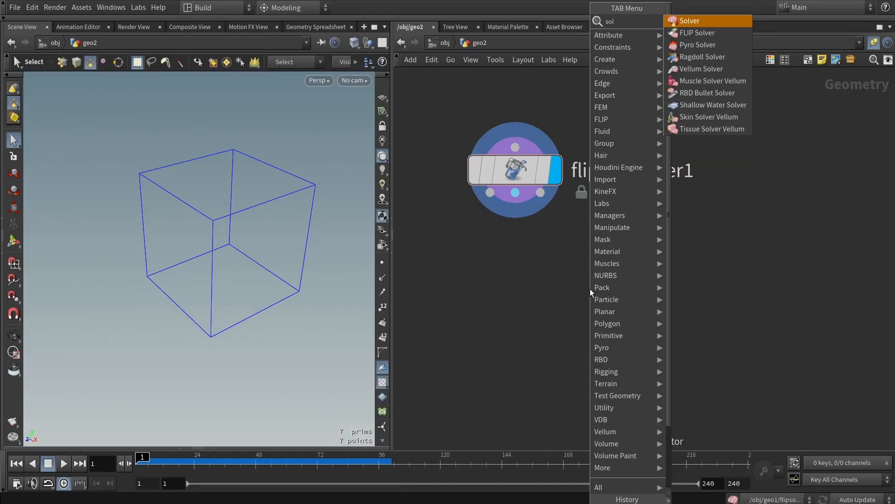
text(ver)
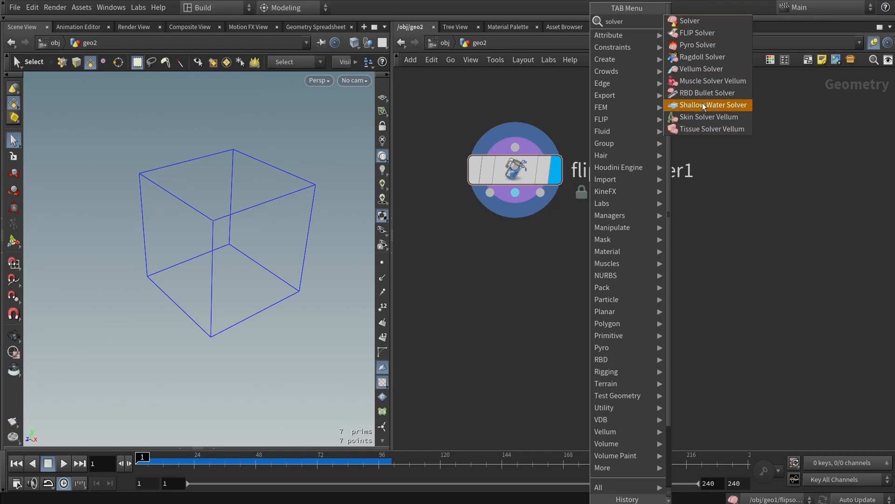
click(693, 32)
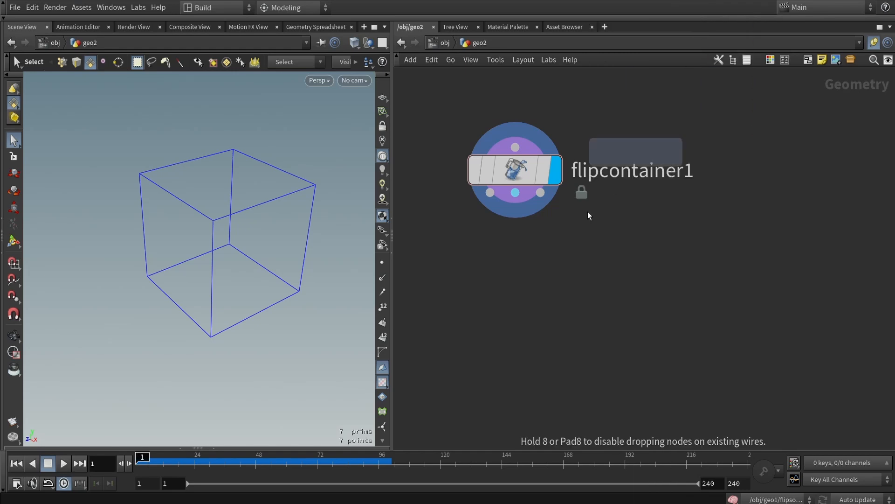
click(515, 335)
Wire the FLIP container's outputs into the solver's first three inputs and display the solver
drag(489, 192, 506, 313)
drag(540, 193, 557, 337)
click(557, 336)
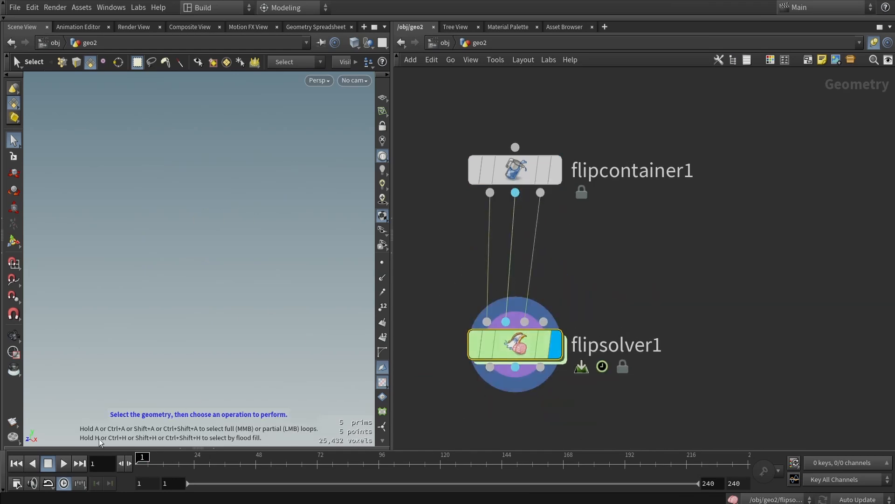
Play the FLIP solver's simulation for some 40 frames and stop it
click(64, 463)
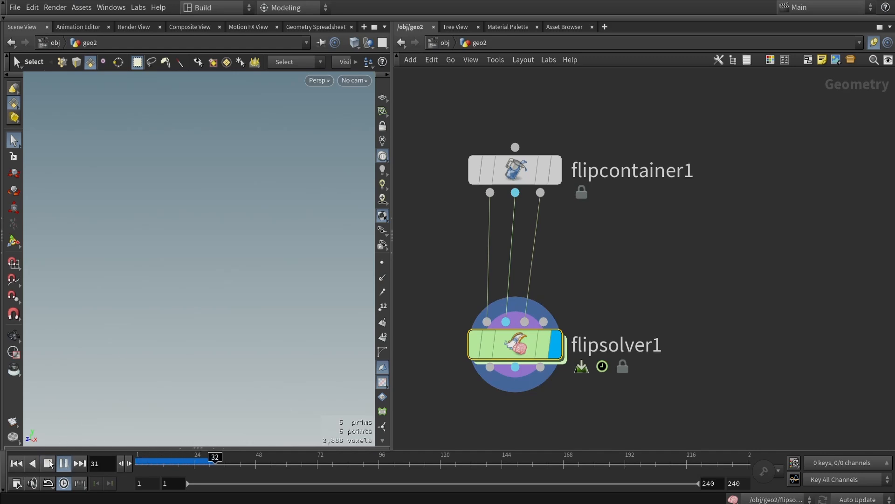
click(49, 463)
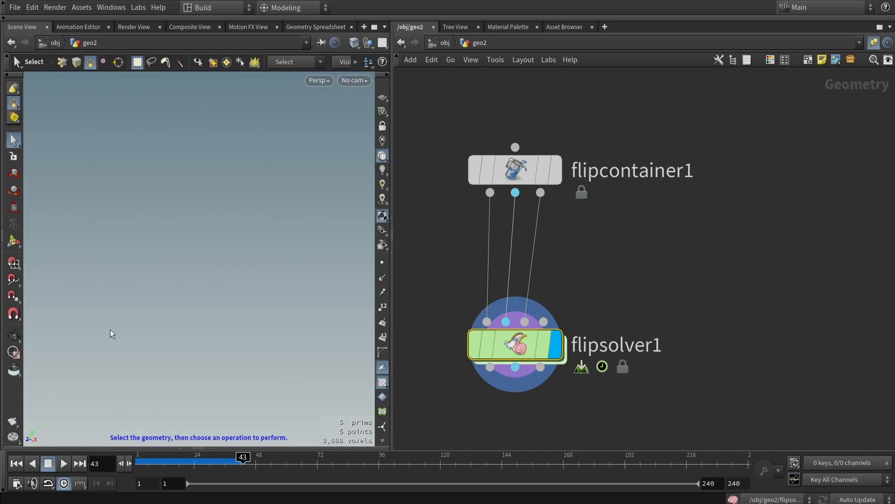
drag(533, 353, 534, 368)
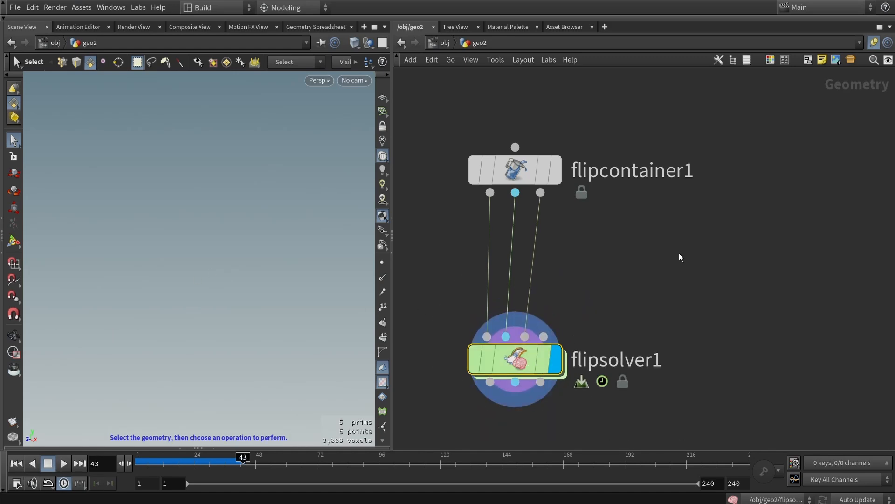
Enable the Waterline option in the FLIP solver's parameters and return the timeline to frame 1
key(p)
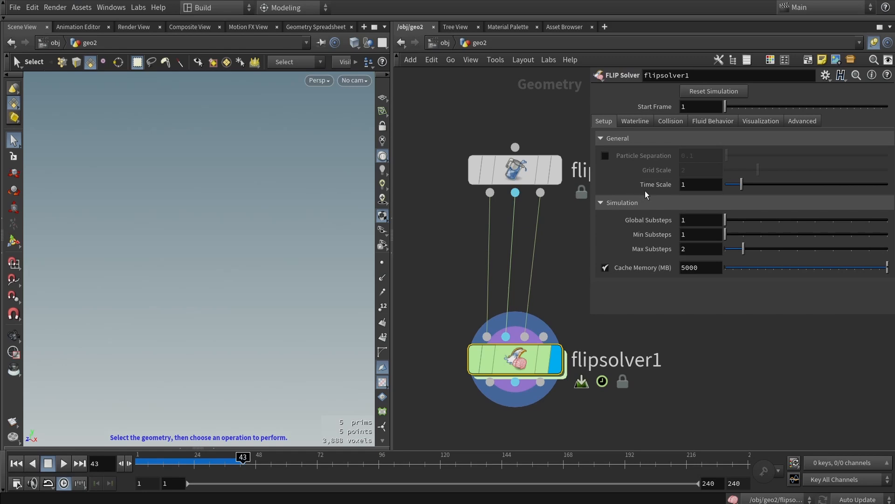
click(633, 122)
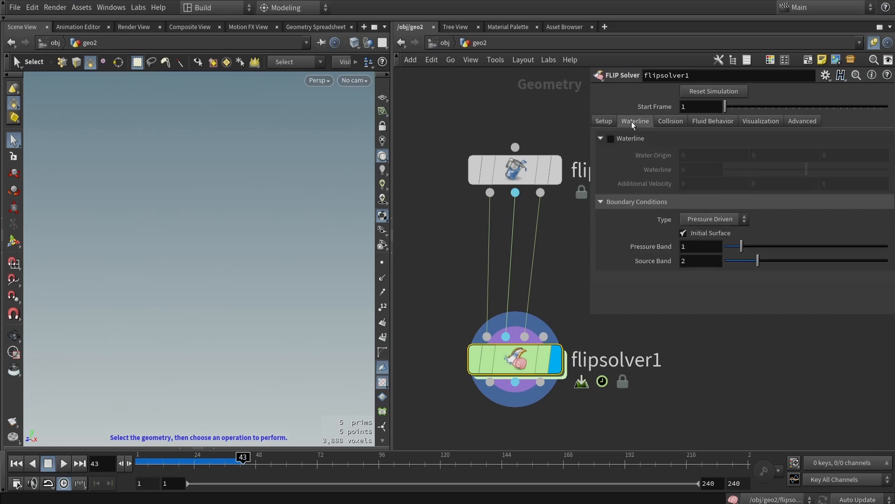
click(608, 140)
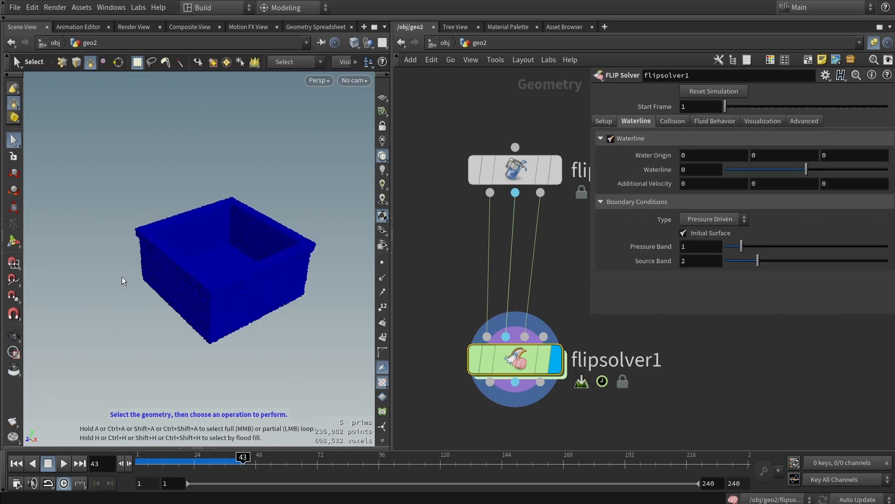
drag(179, 471, 138, 469)
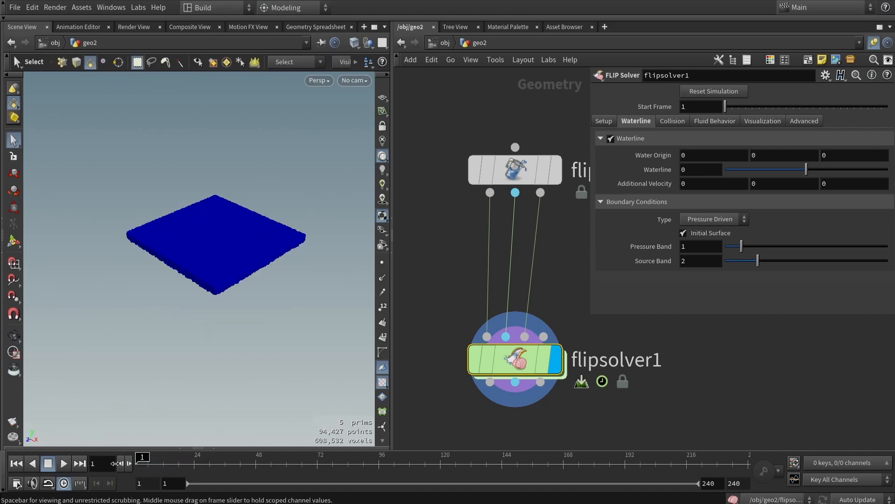
scroll(213, 243, up, 5)
scroll(214, 243, down, 3)
key(s)
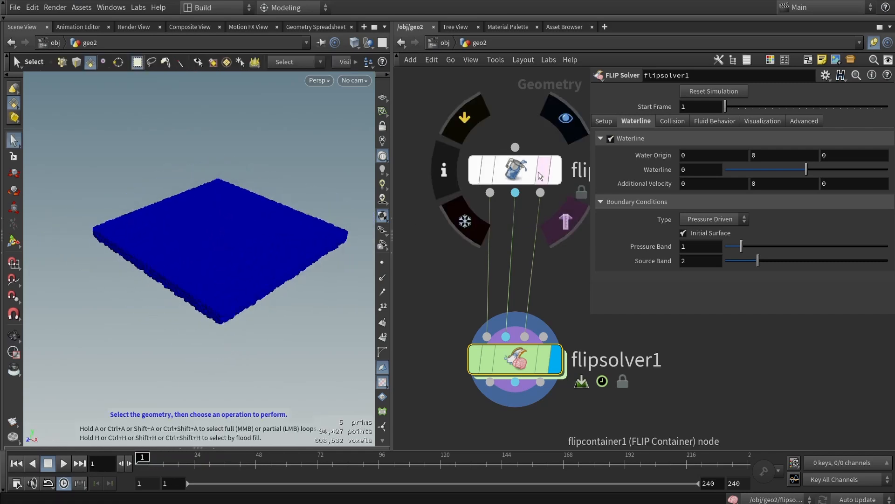
Overlay the FLIP container's bounds as a template to compare with the water, then return to the solver alone
click(577, 164)
key(Escape)
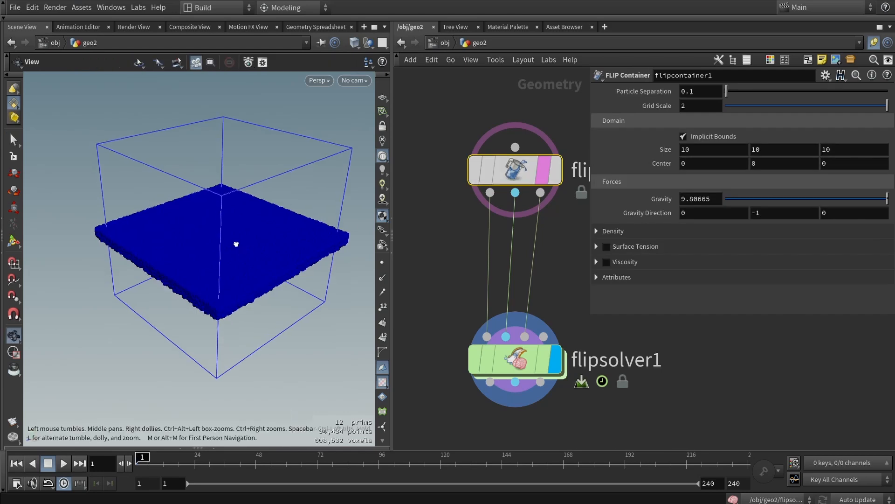
mouse_move(235, 241)
mouse_down()
mouse_move(156, 208)
mouse_move(120, 233)
mouse_move(242, 266)
mouse_move(220, 219)
mouse_move(234, 238)
mouse_up()
key(s)
click(542, 363)
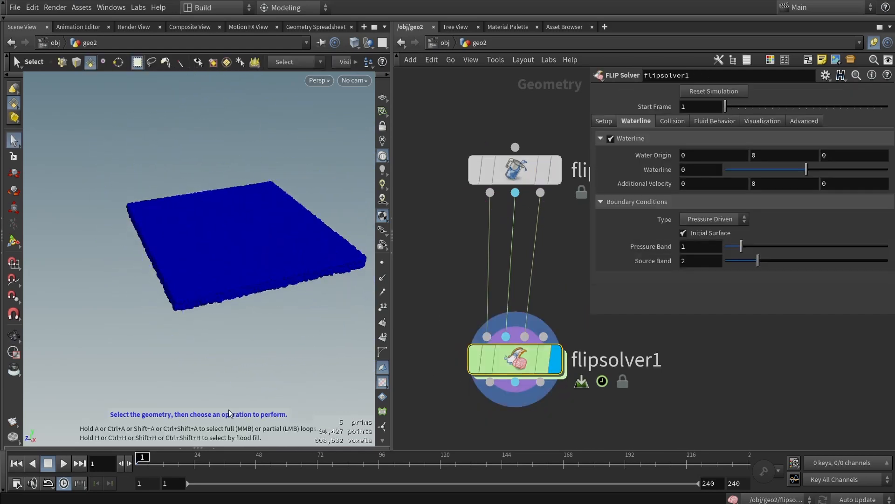
Play the waterline simulation to frame 16 and examine the particle surface up close
click(64, 463)
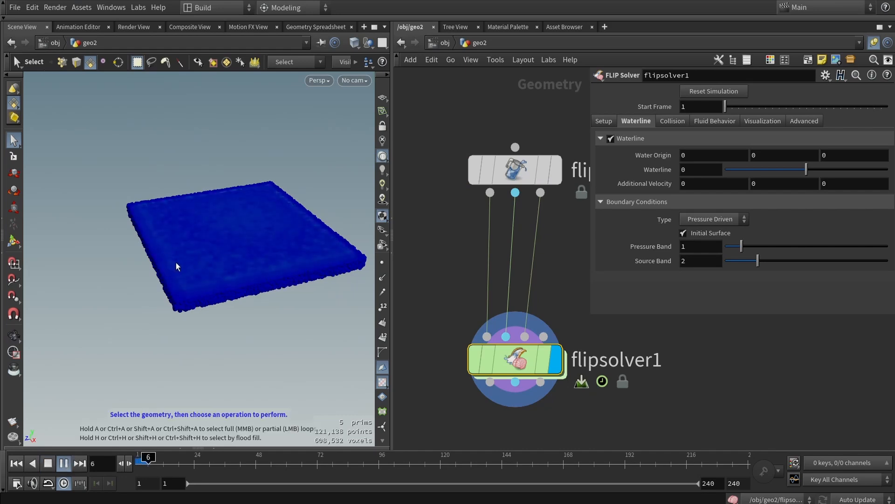
click(48, 463)
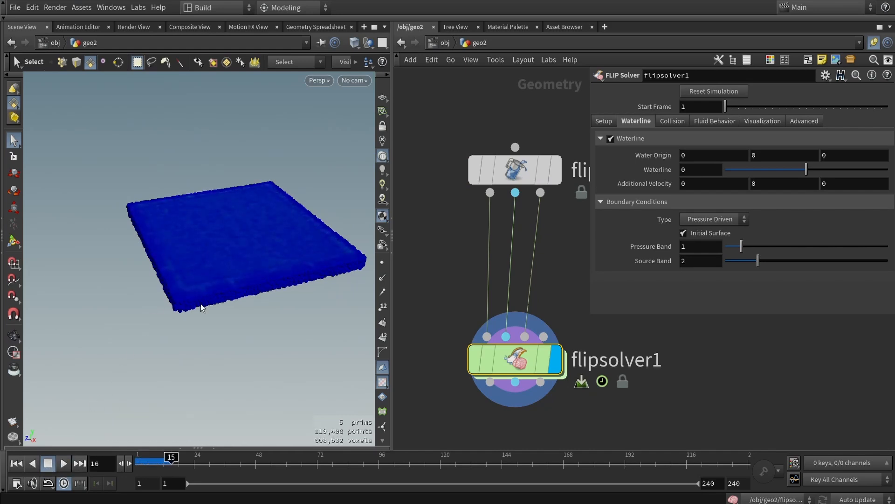
key(Escape)
scroll(248, 235, up, 5)
drag(272, 235, 246, 239)
key(s)
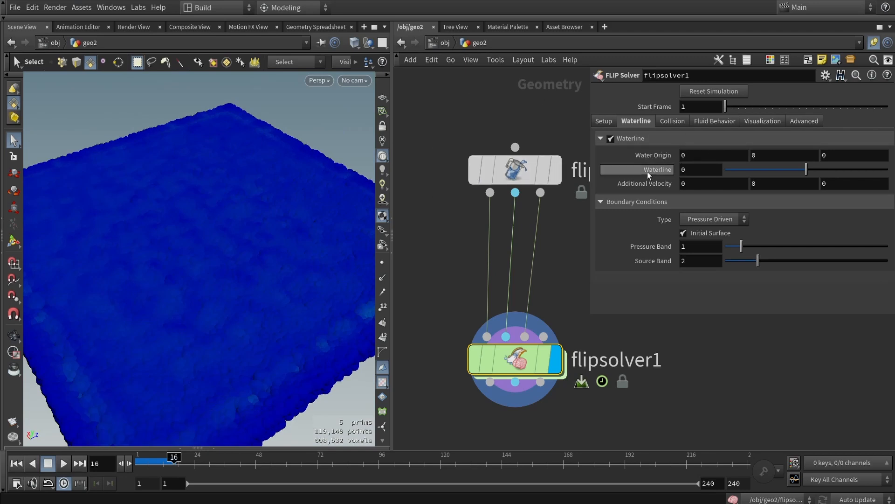
Try a Waterline height of 2.01 on the FLIP solver at frame 1, and reset it to its default
scroll(260, 232, down, 5)
mouse_move(806, 170)
mouse_down()
mouse_move(796, 172)
mouse_move(850, 163)
mouse_move(822, 167)
mouse_up()
click(138, 459)
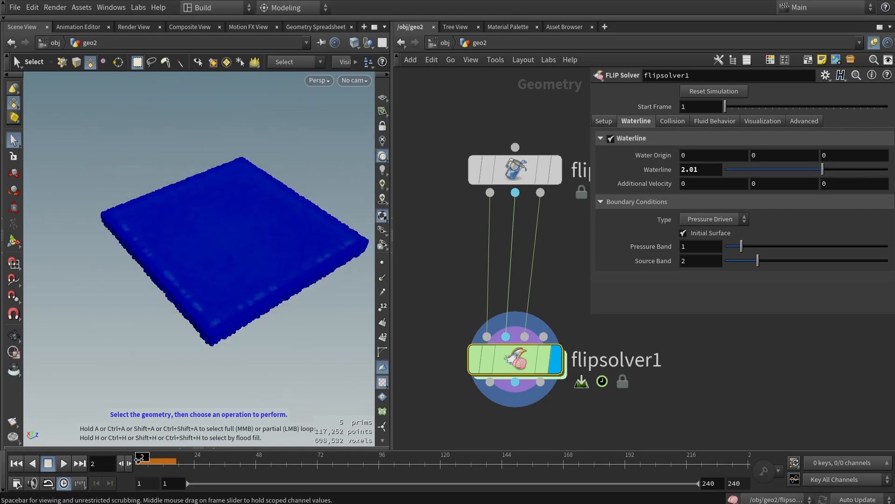
click(137, 459)
ctrl+middle_click(704, 170)
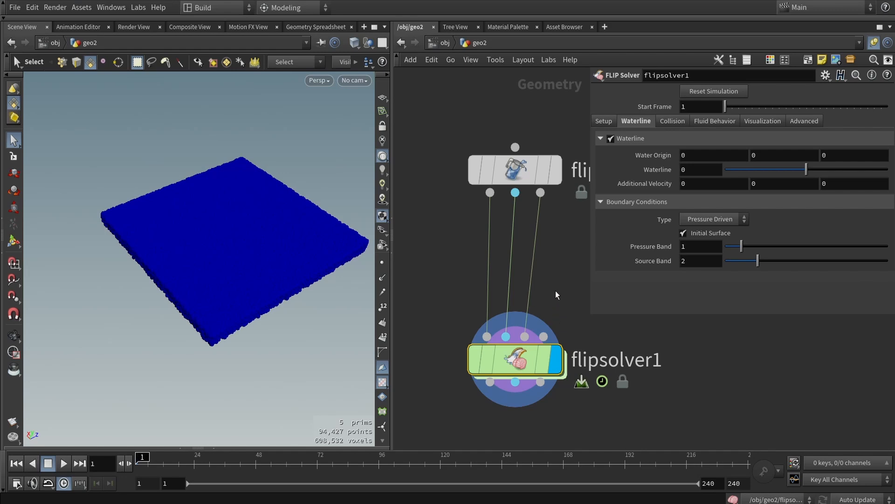
Shrink the floating parameter pane to free up network space below the FLIP solver
scroll(491, 248, down, 2)
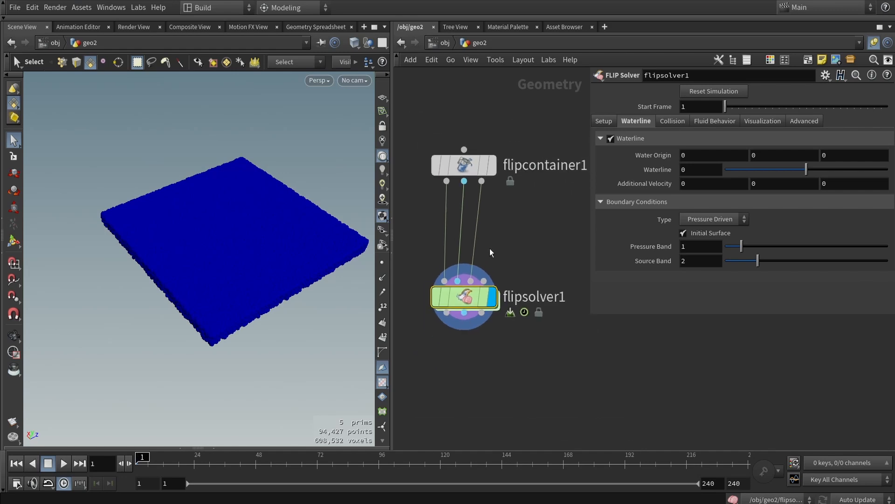
drag(593, 316, 652, 262)
middle_drag(547, 234, 573, 119)
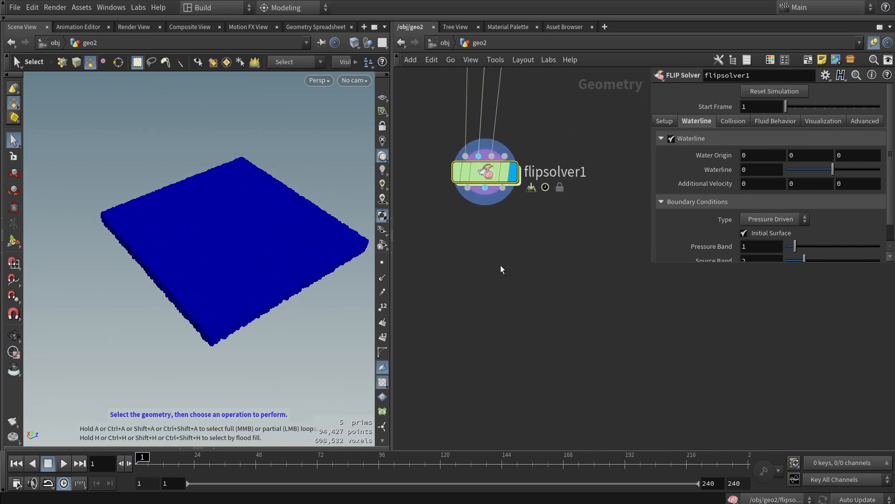
Add a Fluid Compress node below flipsolver1, wire the solver's three outputs into it, and display it
scroll(513, 251, down, 3)
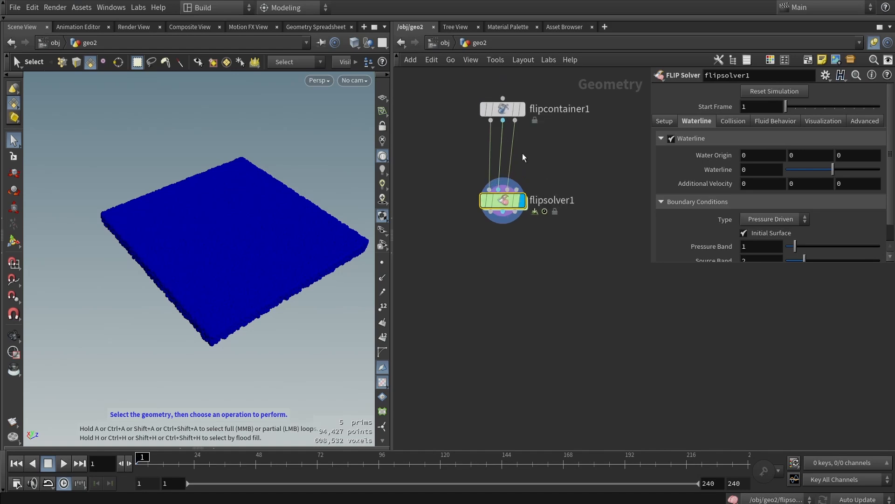
scroll(503, 249, up, 1)
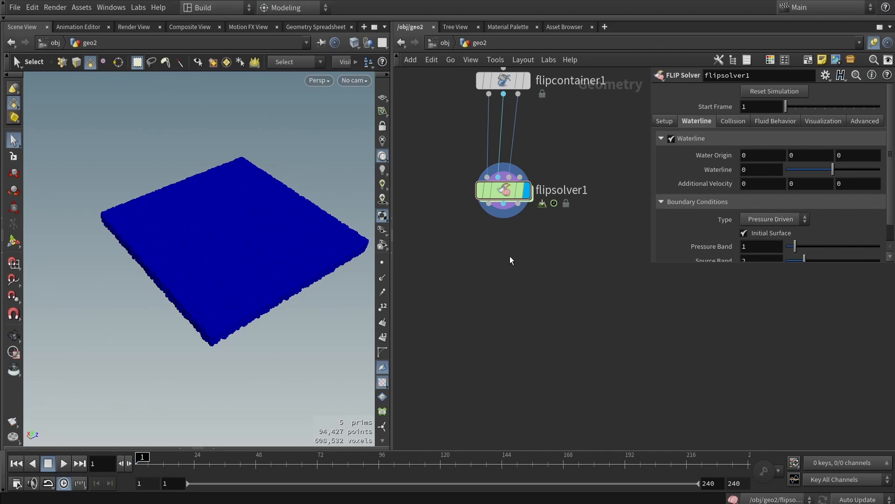
key(Tab)
text(fluid)
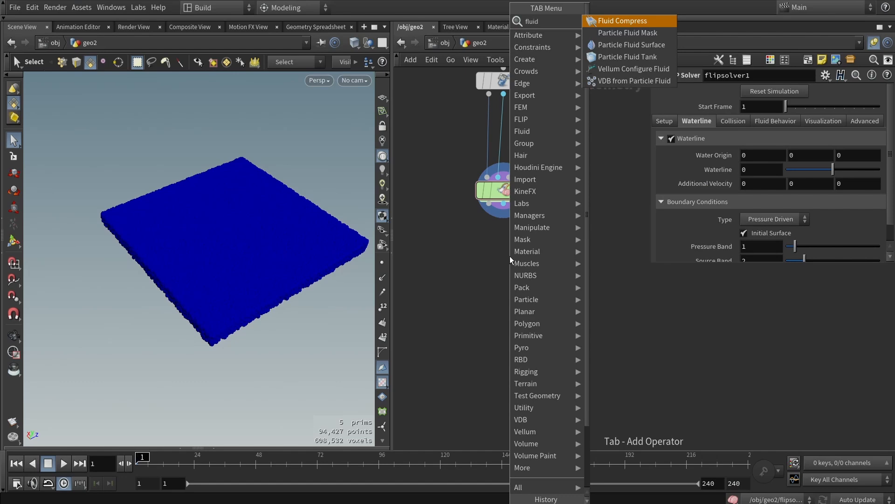
click(629, 33)
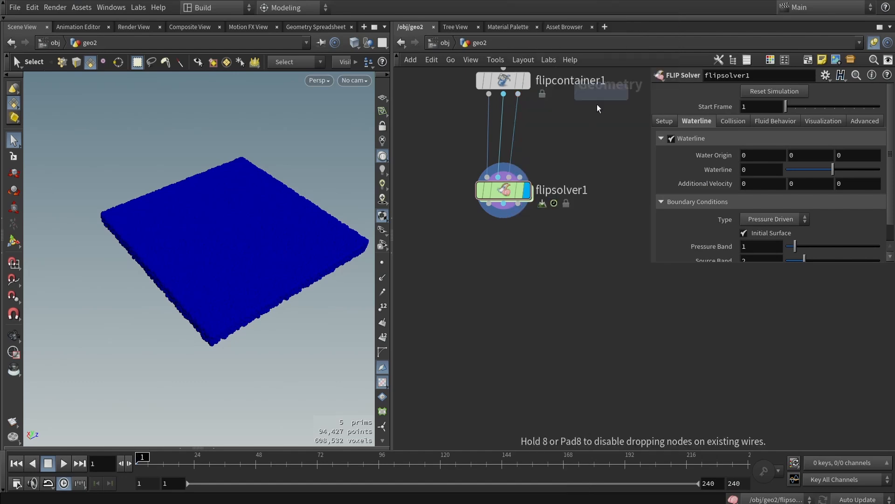
click(503, 252)
scroll(491, 209, up, 3)
drag(487, 200, 508, 251)
drag(528, 199, 528, 252)
click(541, 272)
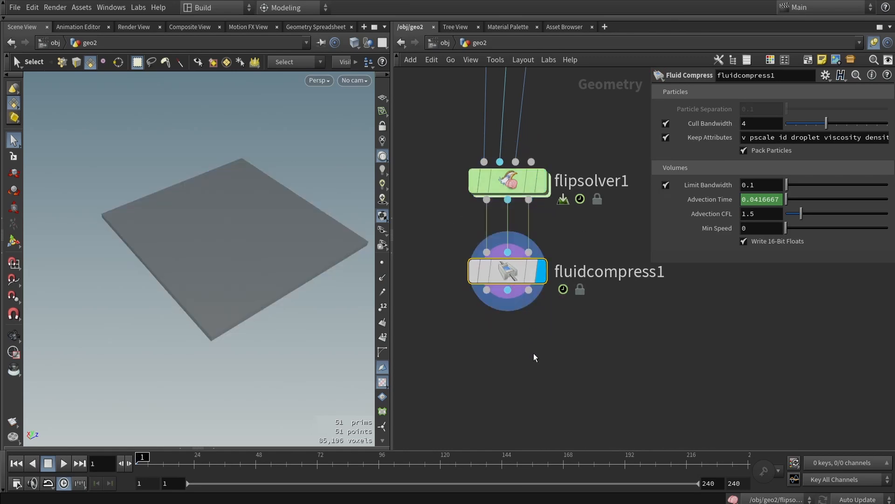
Examine the compressed fluid output in wireframe shading
middle_drag(535, 357, 551, 294)
key(w)
key(w)
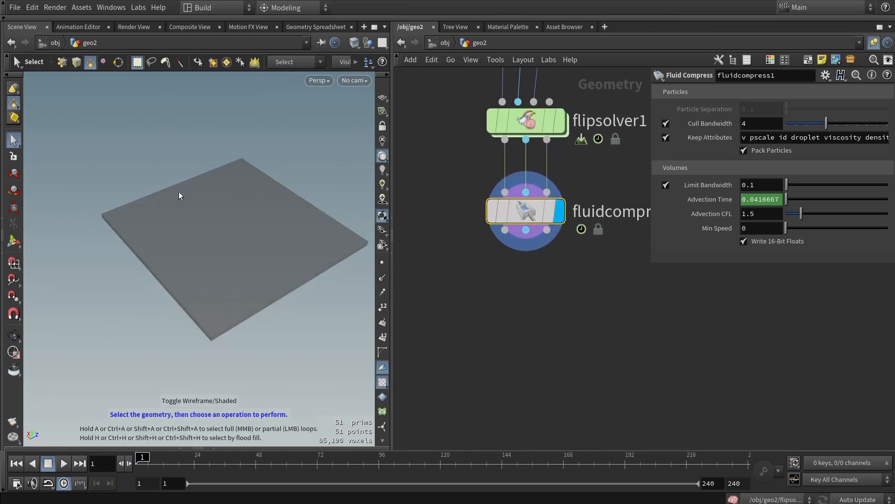
key(w)
key(Escape)
drag(200, 215, 212, 315)
drag(203, 274, 208, 276)
key(s)
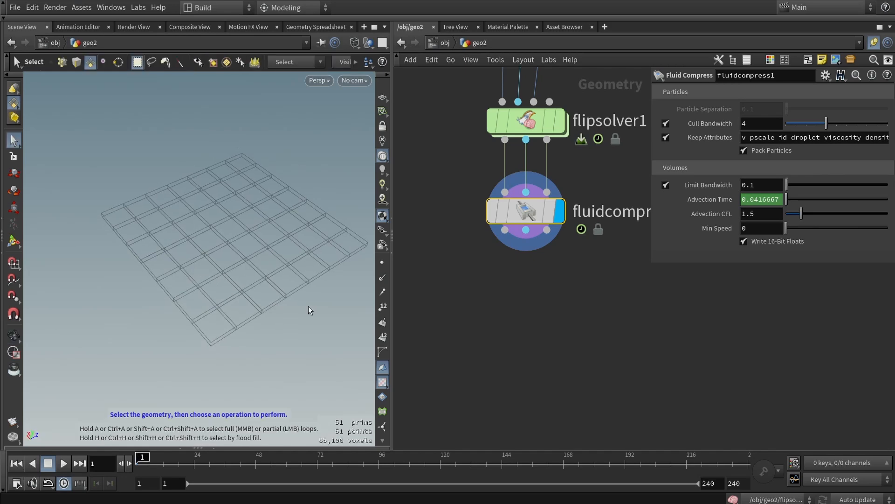
Add a Particle Fluid Surface node below fluidcompress1 and wire the three compressed outputs into its first three inputs
key(Tab)
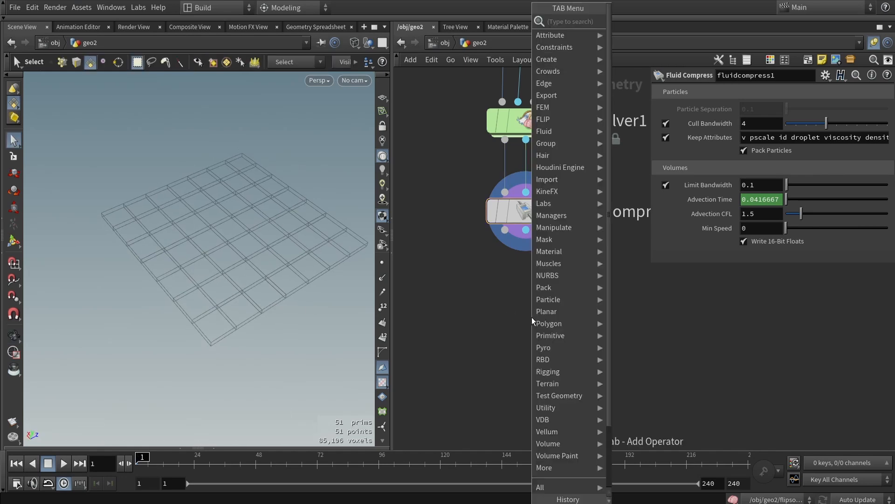
text(part)
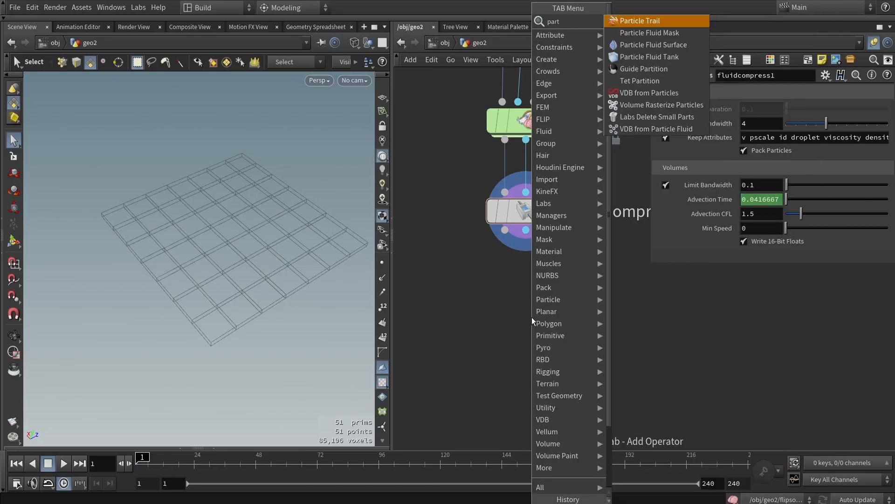
text(i)
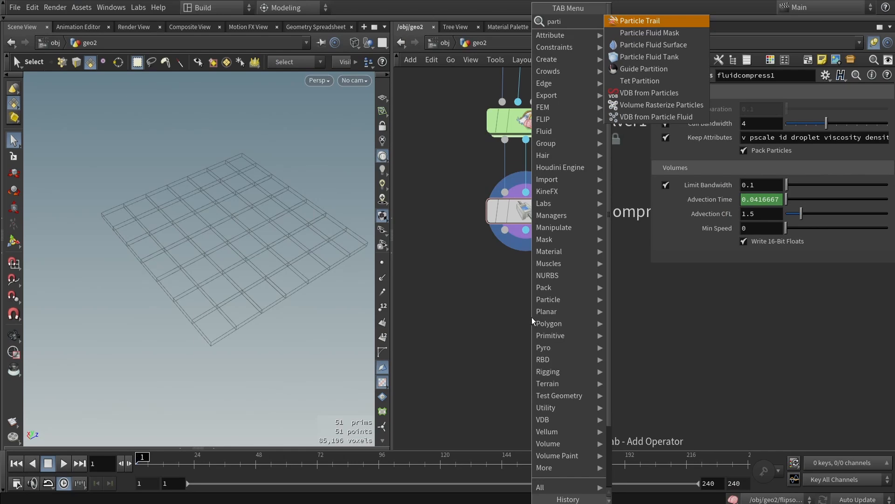
click(665, 45)
click(534, 319)
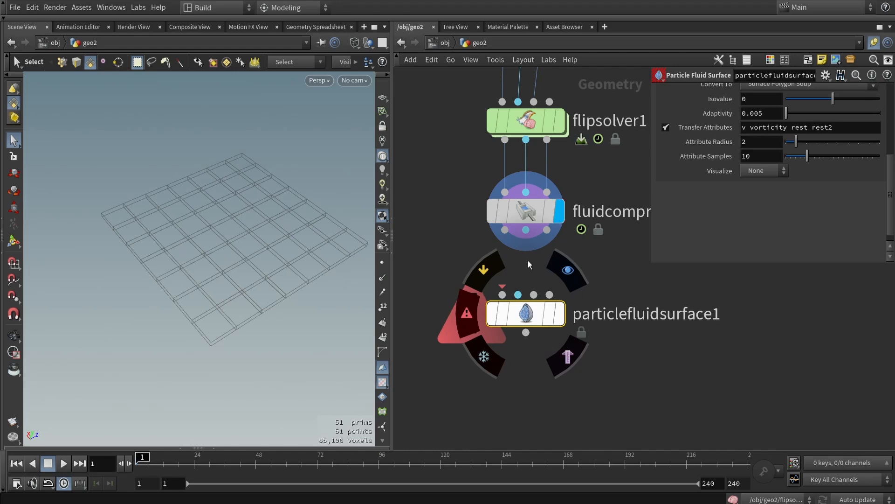
click(505, 229)
click(517, 299)
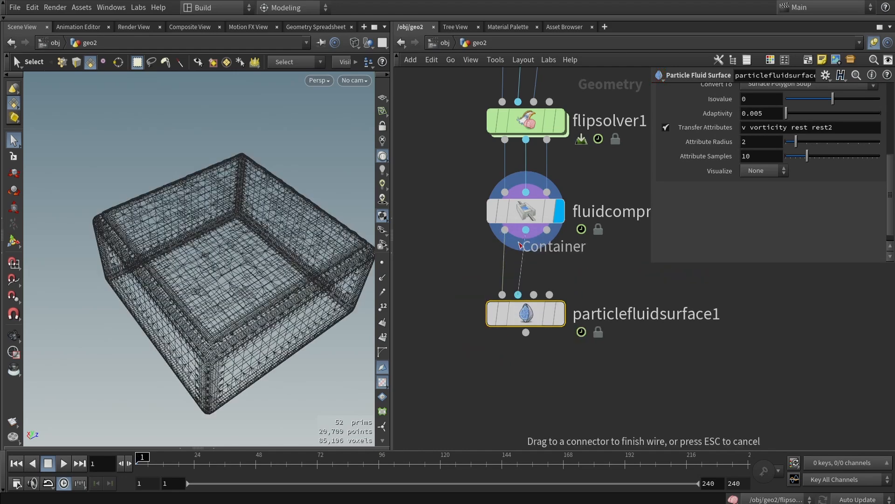
click(546, 231)
click(534, 295)
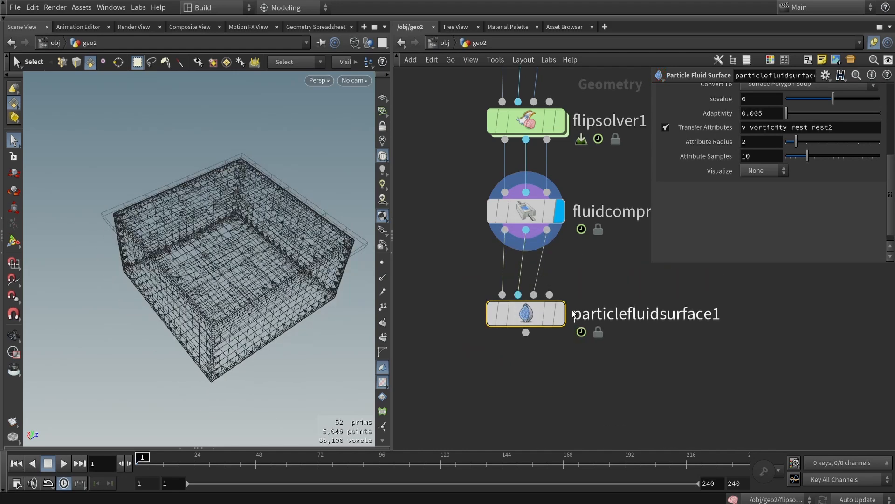
Display the Particle Fluid Surface node in shaded mode and inspect the meshed water block up close
click(560, 314)
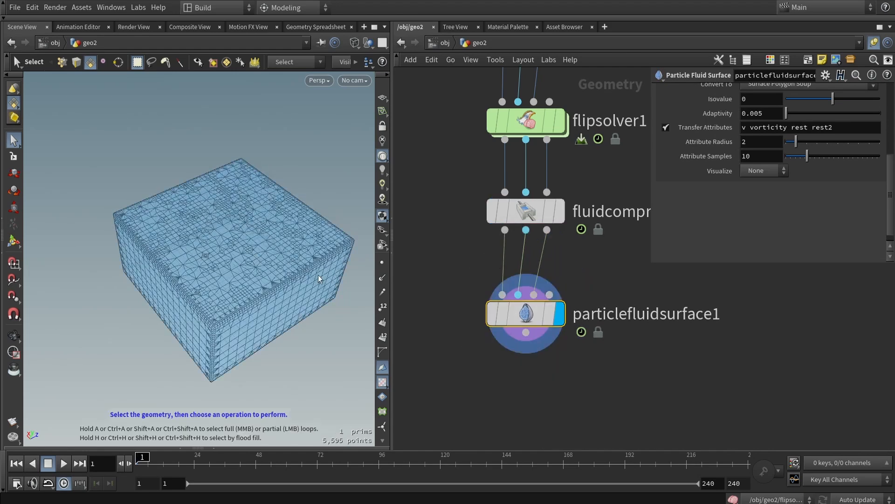
key(Escape)
key(w)
scroll(234, 264, up, 5)
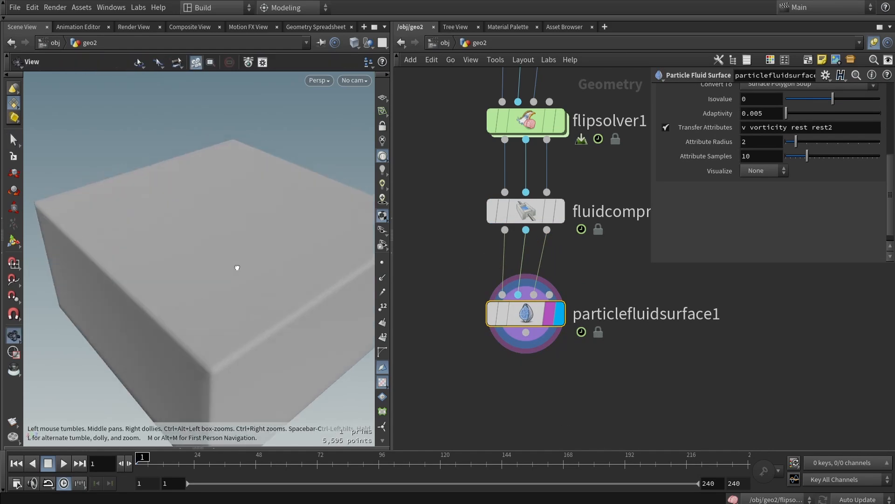
drag(195, 243, 258, 274)
drag(533, 318, 533, 310)
Add a Test Geometry: Rubber Toy node beside flipcontainer1 and display it
scroll(533, 311, down, 5)
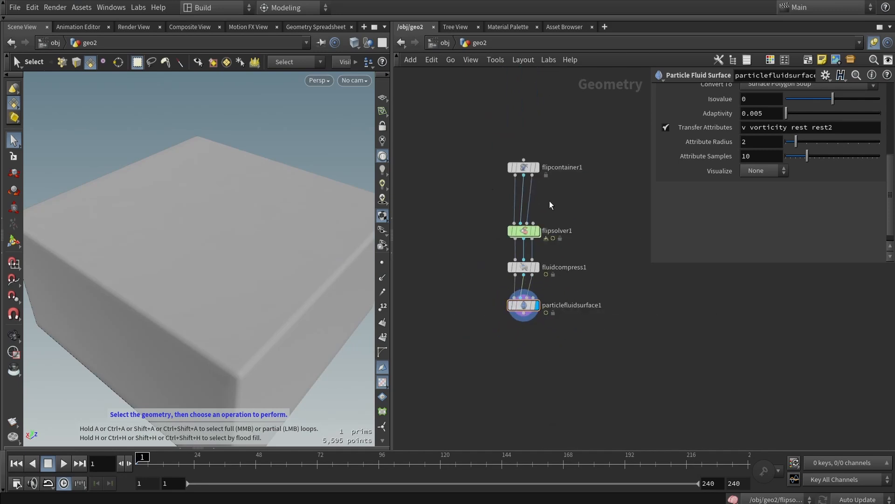
scroll(549, 206, up, 3)
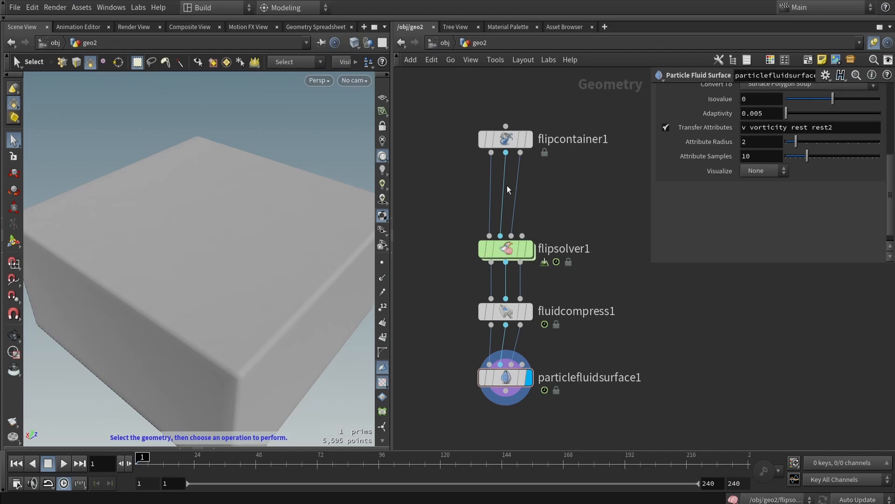
scroll(528, 248, down, 3)
key(Tab)
text(test)
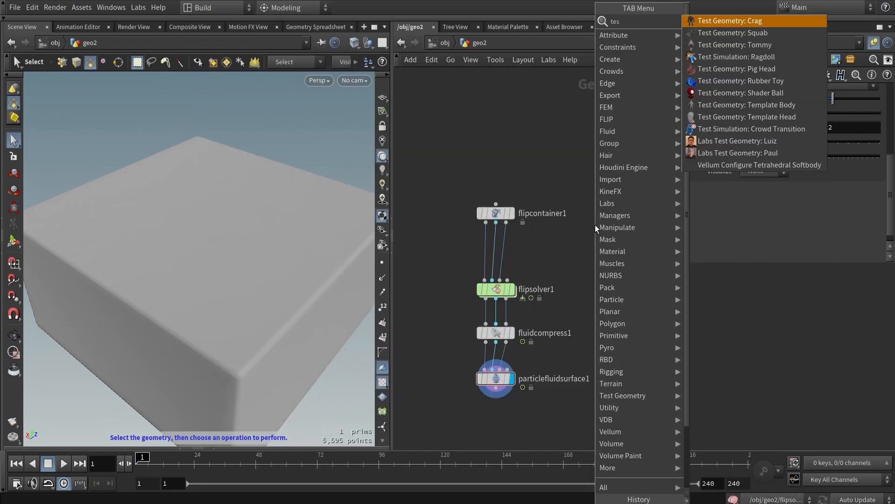
click(686, 84)
click(569, 240)
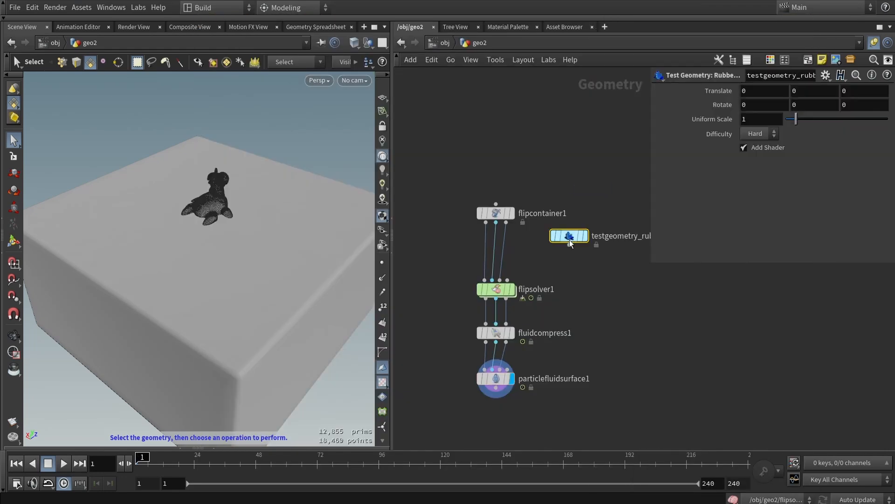
scroll(571, 235, up, 3)
click(624, 209)
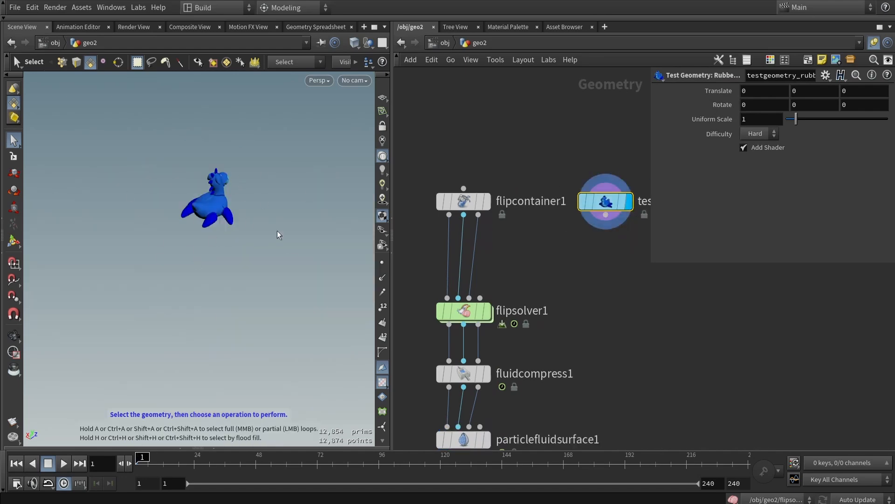
Insert a FLIP Collide node between flipcontainer1 and flipsolver1, and connect the rubber toy as its new collision geometry
middle_drag(602, 234, 550, 274)
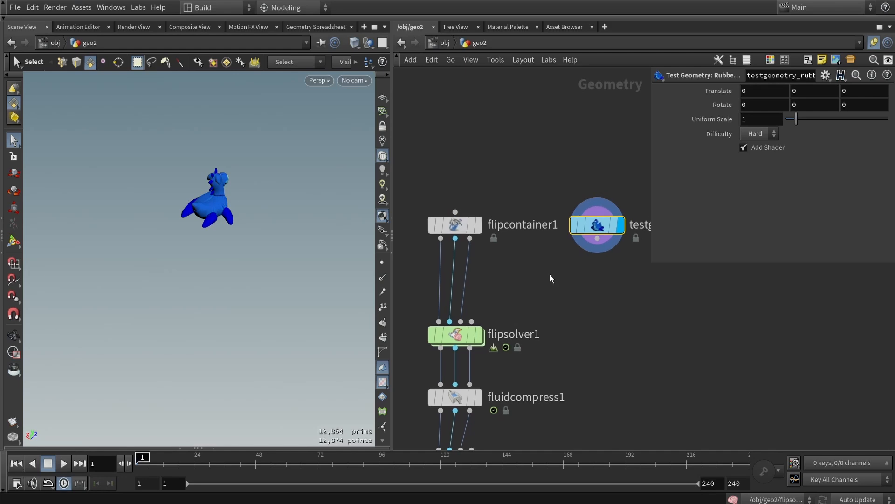
key(Tab)
text(flip)
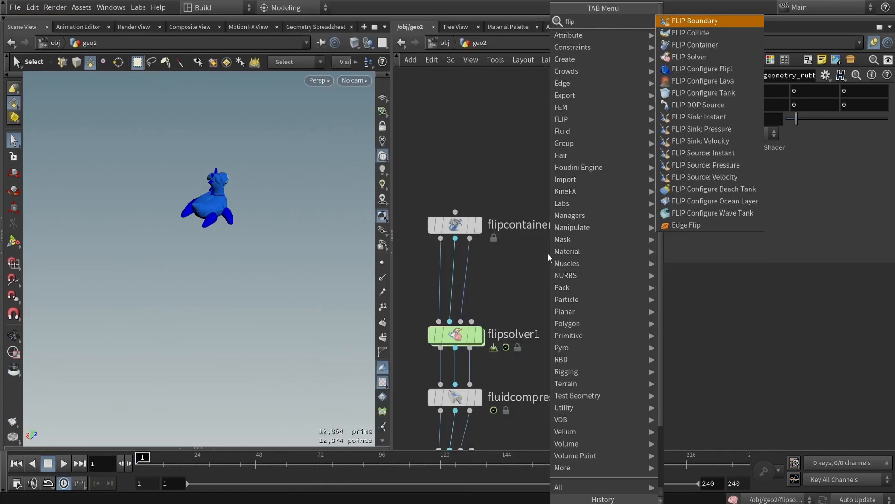
click(687, 32)
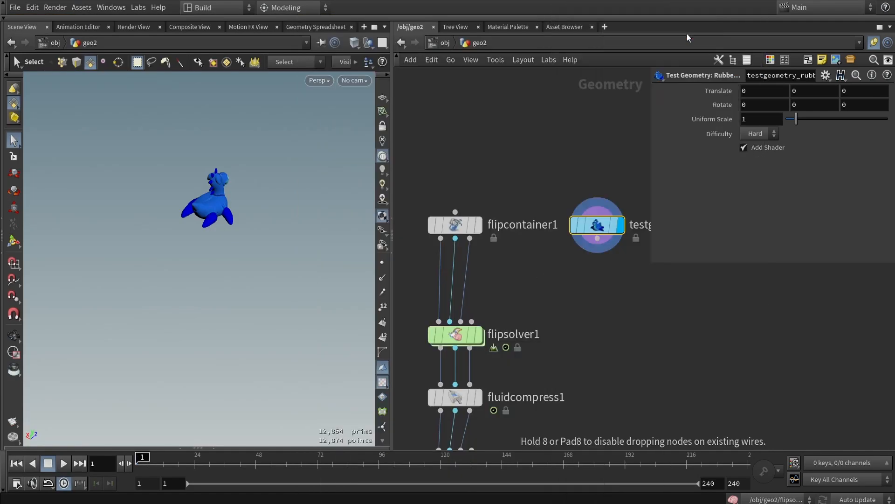
click(520, 276)
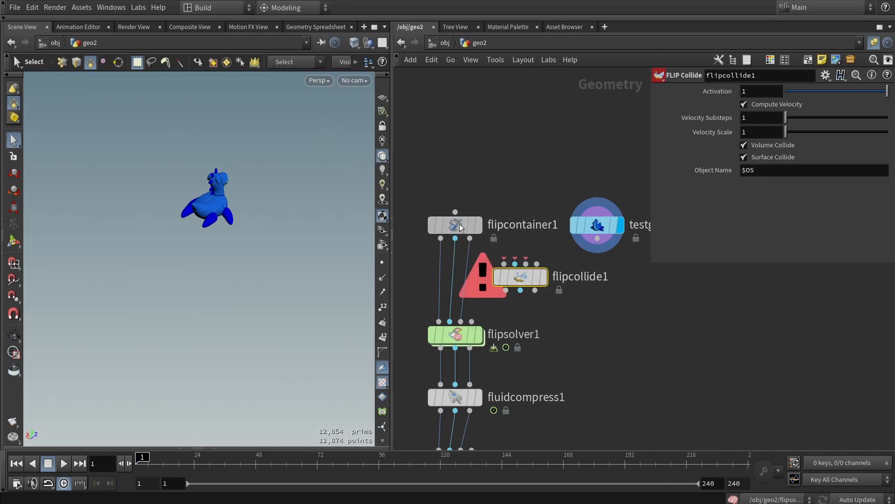
drag(460, 224, 460, 135)
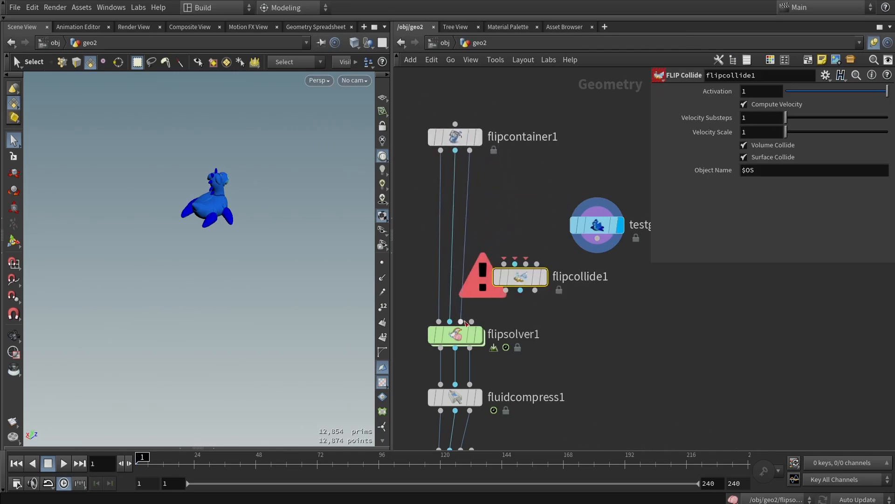
drag(524, 282, 458, 238)
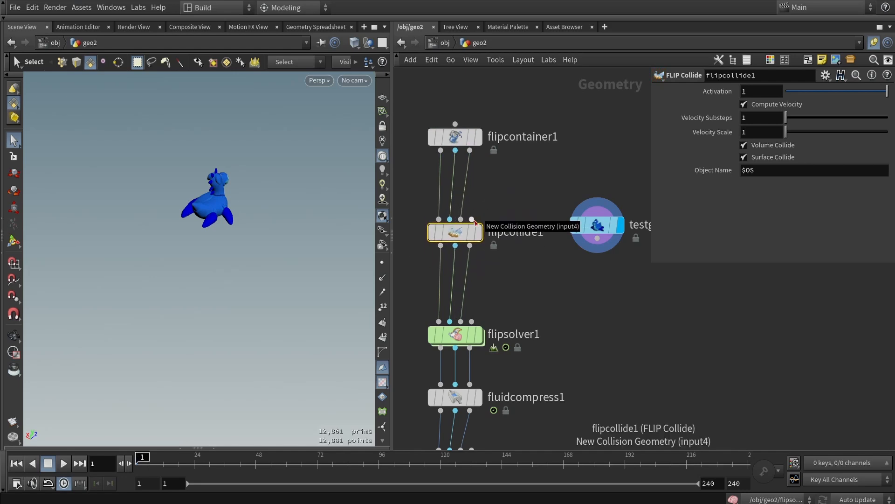
drag(473, 220, 597, 238)
drag(597, 228, 604, 155)
Display the FLIP solver, play the simulation to frame 12, and examine the particles around the rubber toy
click(481, 335)
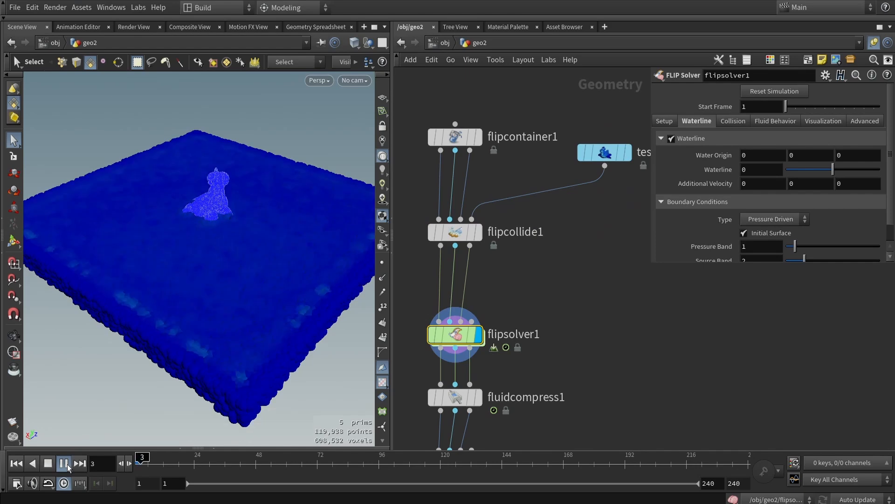
click(52, 466)
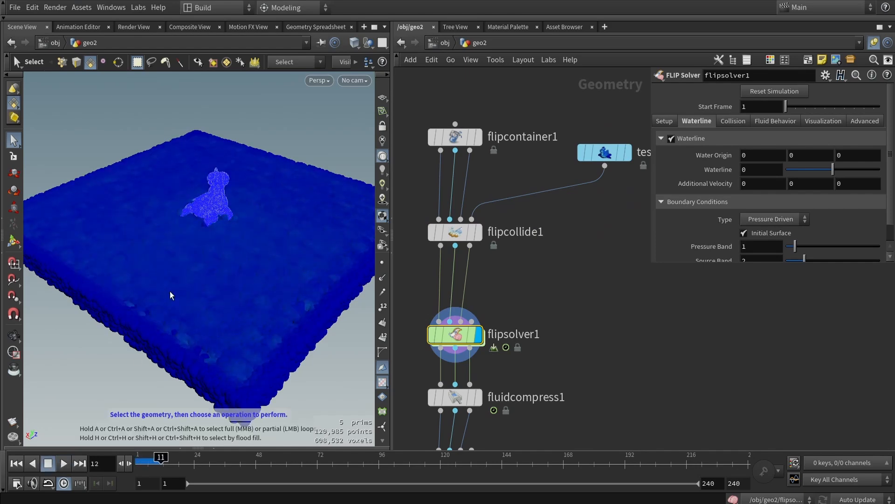
key(Escape)
scroll(256, 230, up, 10)
drag(256, 230, 229, 273)
scroll(279, 264, down, 10)
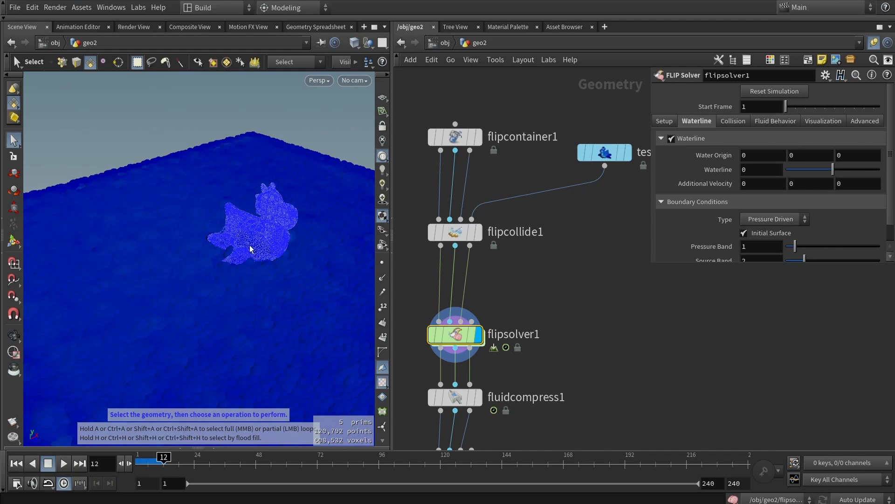
drag(229, 272, 292, 253)
Display the Particle Fluid Surface node at frame 12 and examine the meshed water around the toy's position
middle_drag(543, 352, 552, 214)
click(487, 331)
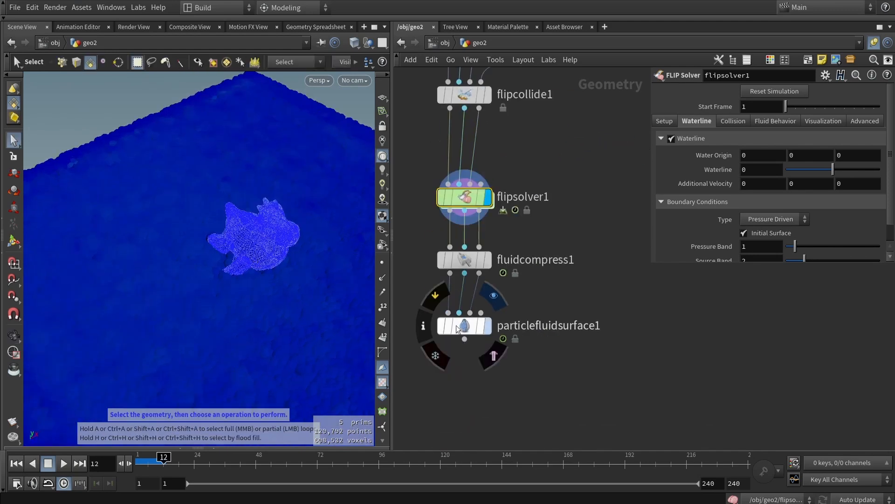
click(457, 326)
drag(216, 273, 210, 224)
scroll(220, 239, up, 6)
key(s)
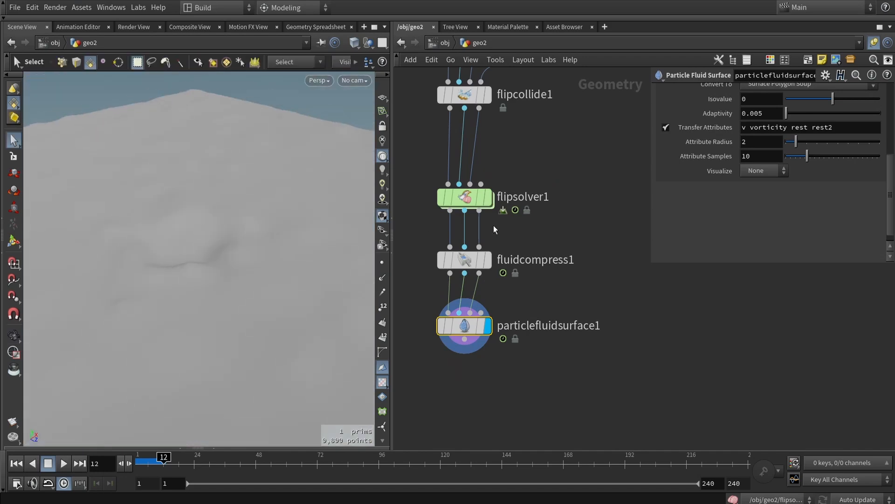
Set the FLIP solver's Additional Velocity to 5 in Z, display the solver, and replay the simulation
click(471, 195)
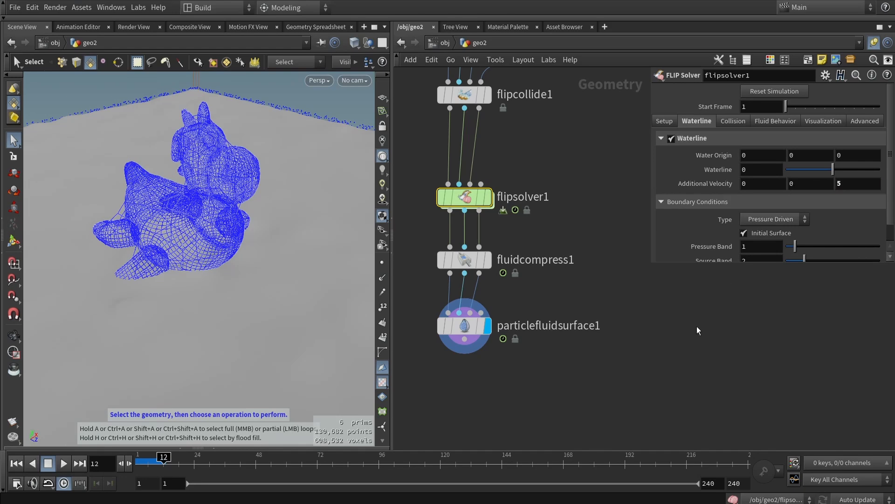
click(488, 197)
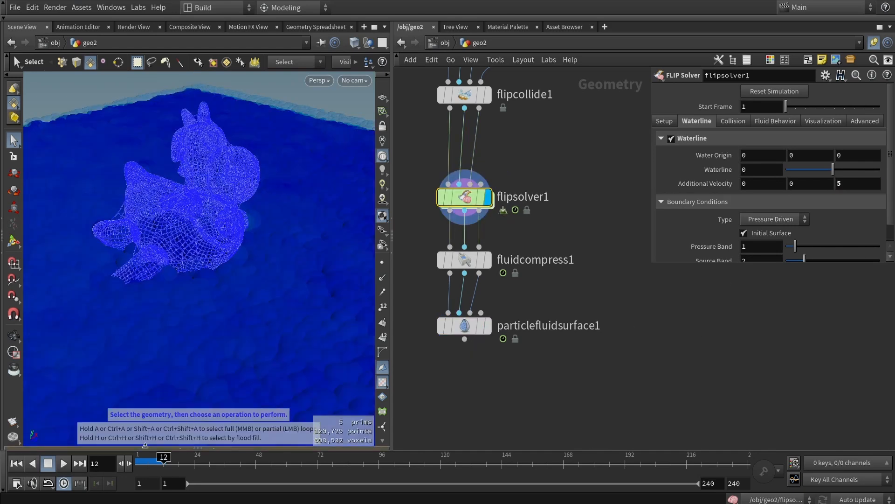
click(147, 461)
drag(116, 463, 70, 465)
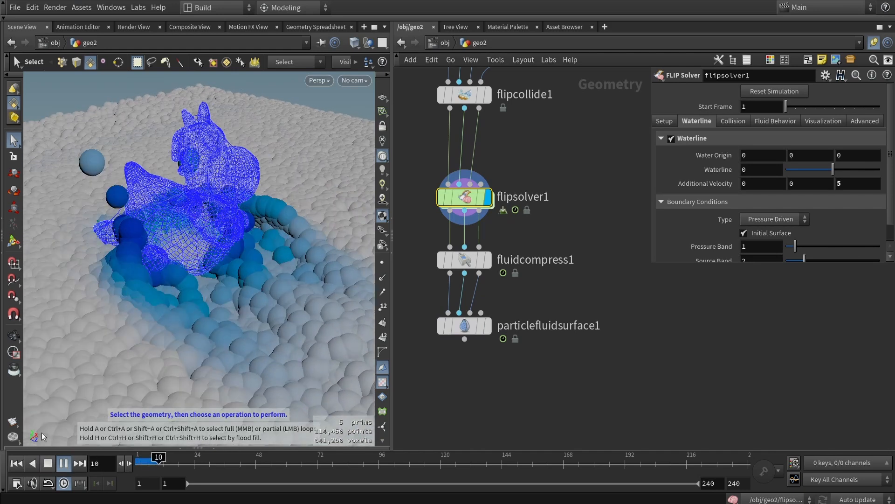
Examine the wake behind the rubber toy from another angle while the simulation plays to frame 25
key(Escape)
drag(216, 269, 321, 268)
key(s)
scroll(504, 212, down, 3)
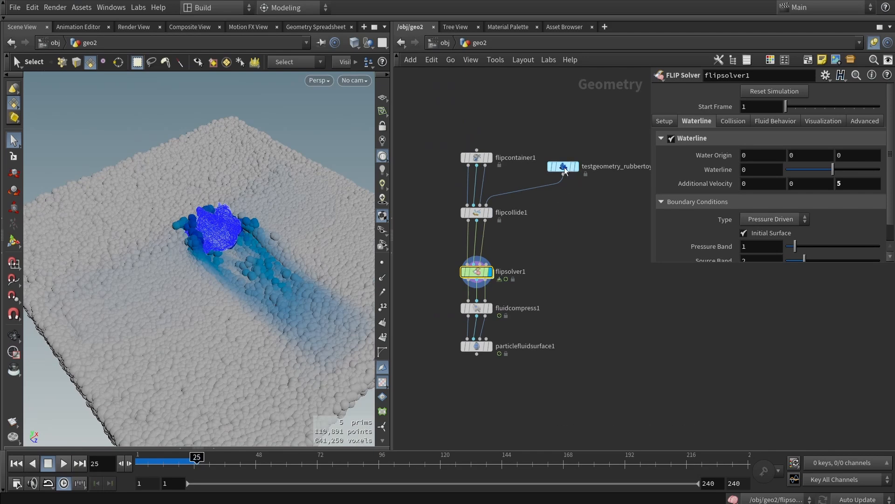
Insert a Transform node between the rubber toy and the FLIP Collide node, with Uniform Scale 3.38
key(Tab)
text(tra)
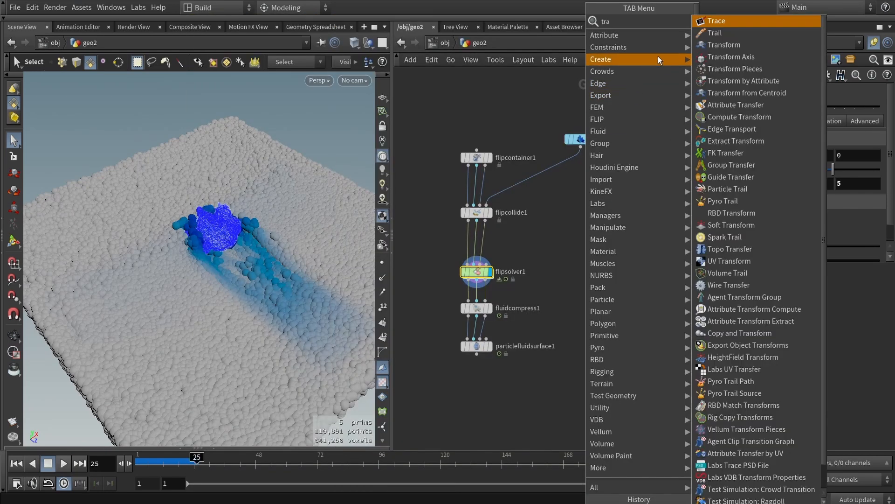
click(711, 45)
click(574, 170)
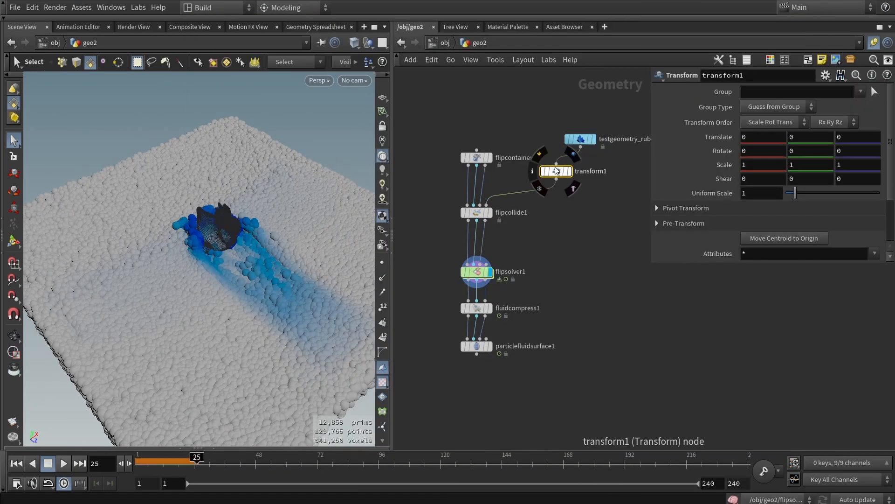
click(580, 171)
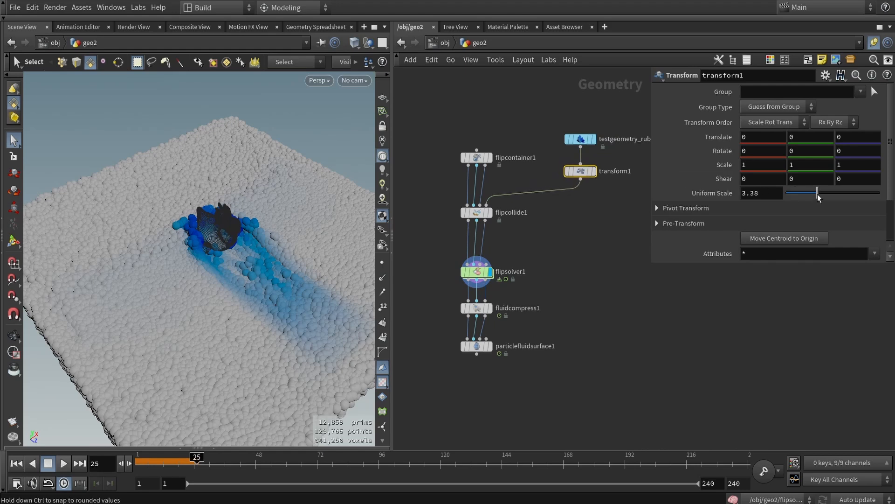
drag(817, 194, 815, 194)
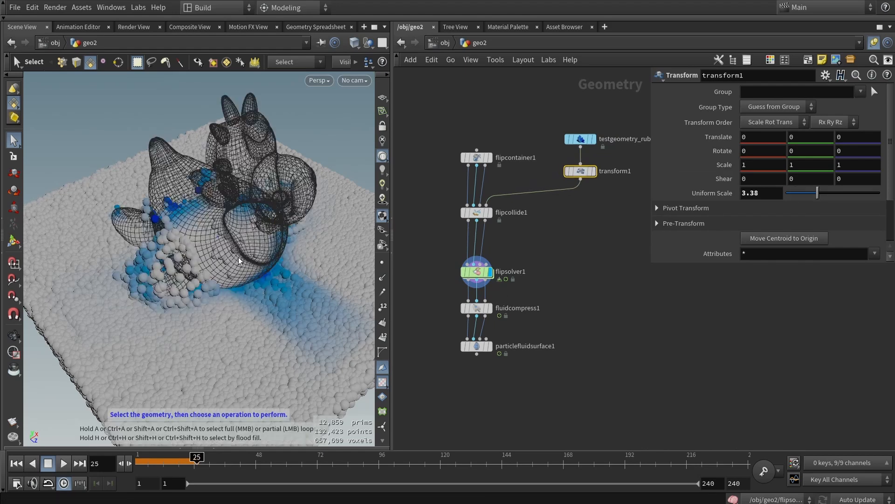
Return to frame 1, move the rubber toy to about -0.99 in Y and 1.40 in Z, and tilt it about -11.9 degrees in X
alt+drag(238, 257, 326, 242)
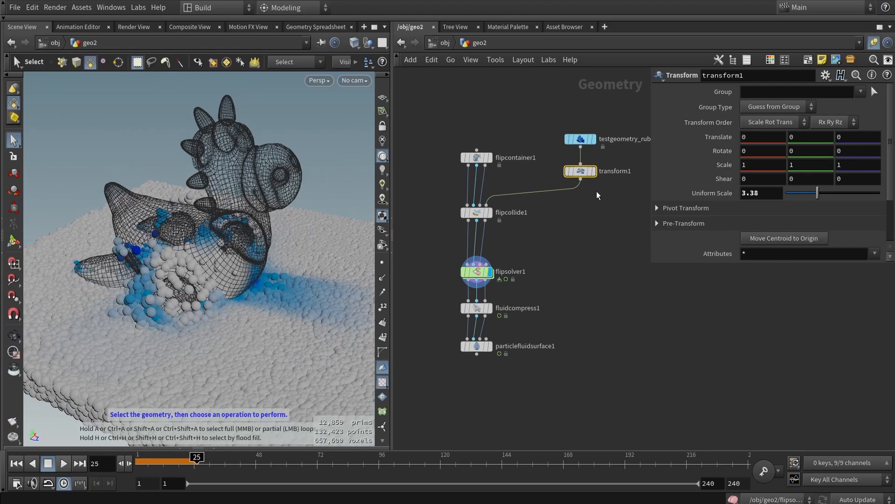
click(14, 241)
key(ctrl+Up)
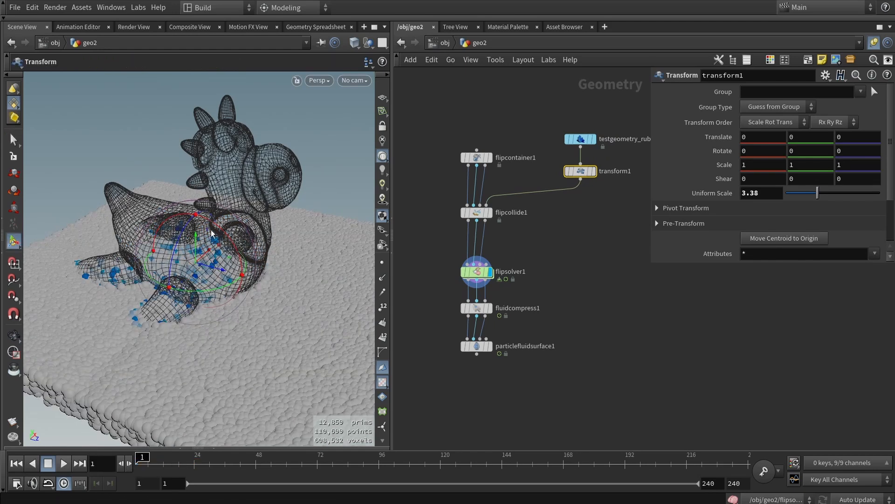
drag(227, 241, 267, 262)
key(Escape)
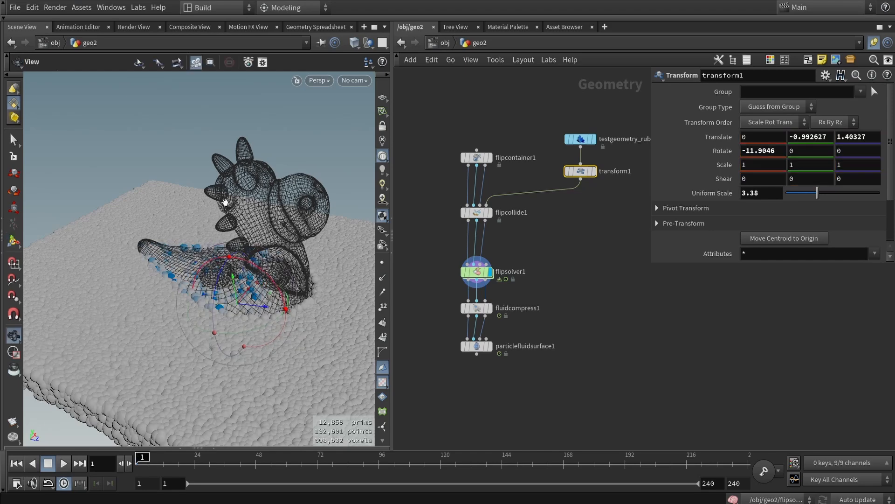
Select the FLIP solver, play the simulation to frame 13, and examine the water around the enlarged toy from several angles
drag(214, 219, 253, 230)
scroll(236, 212, down, 3)
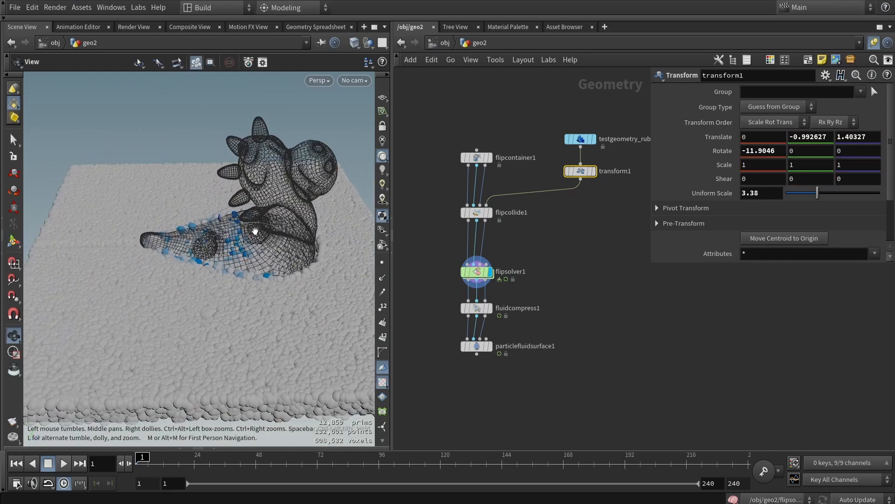
scroll(254, 230, up, 3)
middle_drag(552, 233, 571, 255)
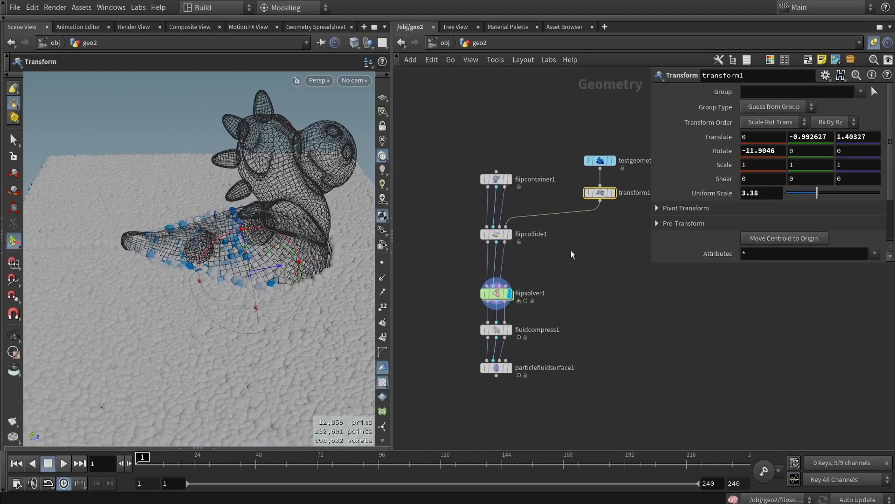
scroll(508, 231, up, 2)
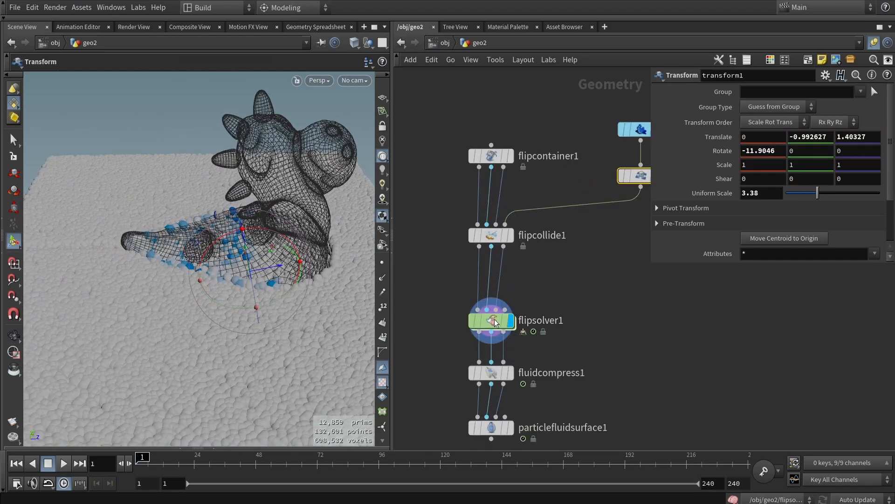
click(491, 320)
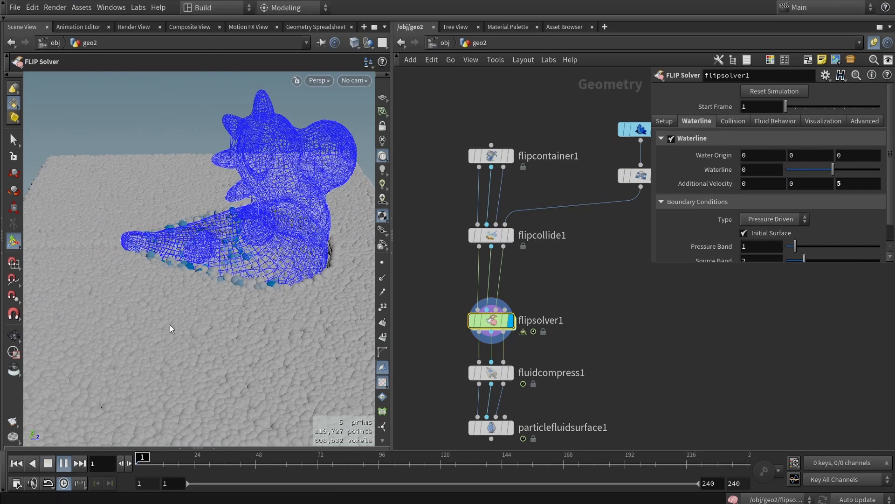
key(Escape)
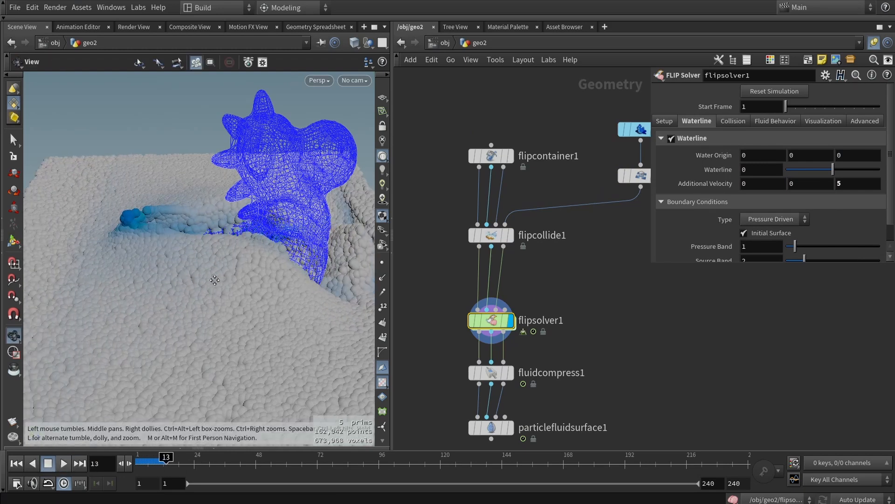
scroll(215, 280, down, 5)
drag(292, 262, 240, 244)
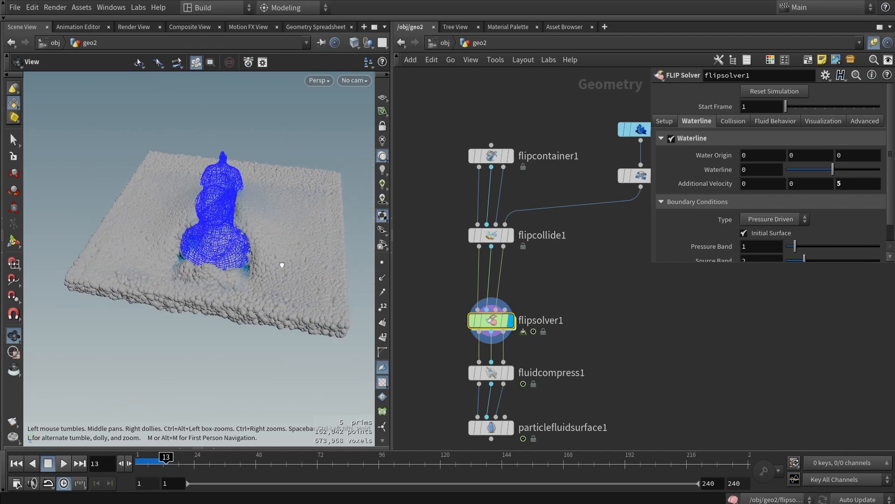
Display the Particle Fluid Surface node at frame 13 and examine the meshed cavities left by the toy
middle_drag(619, 339, 615, 254)
scroll(532, 335, up, 1)
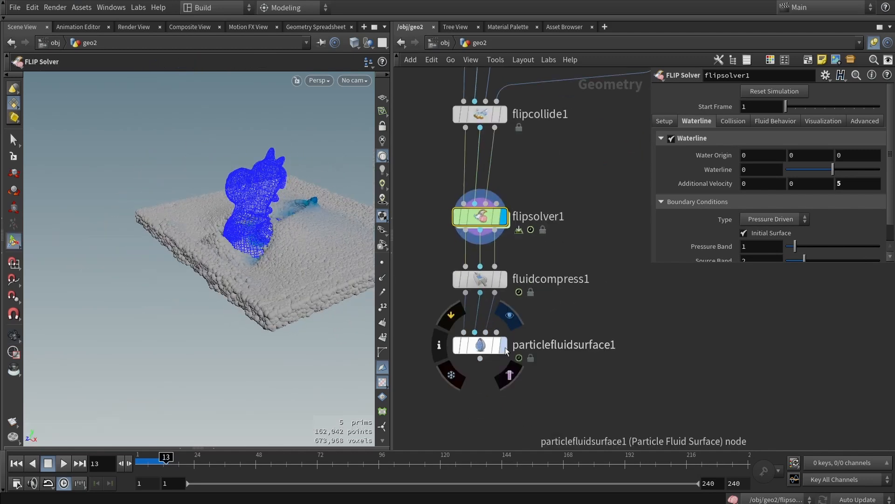
click(477, 349)
drag(239, 256, 233, 149)
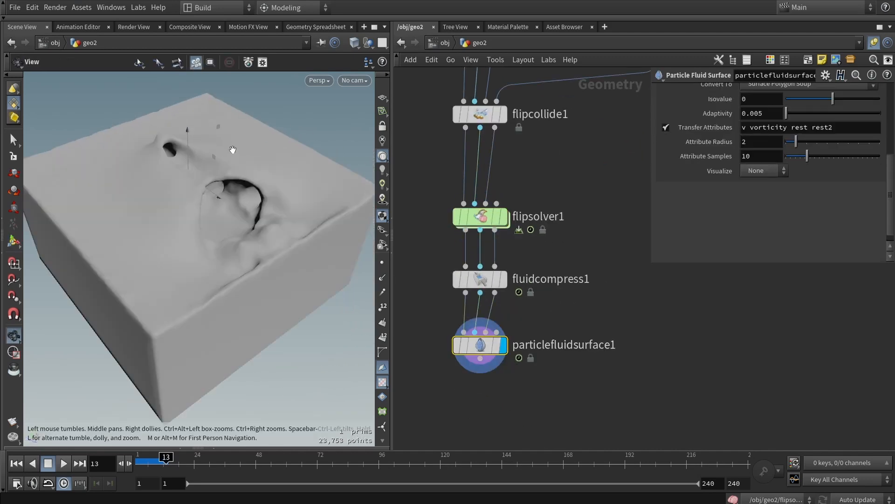
scroll(245, 182, up, 4)
mouse_move(249, 212)
mouse_down()
mouse_move(207, 182)
mouse_move(149, 191)
mouse_move(242, 217)
mouse_up()
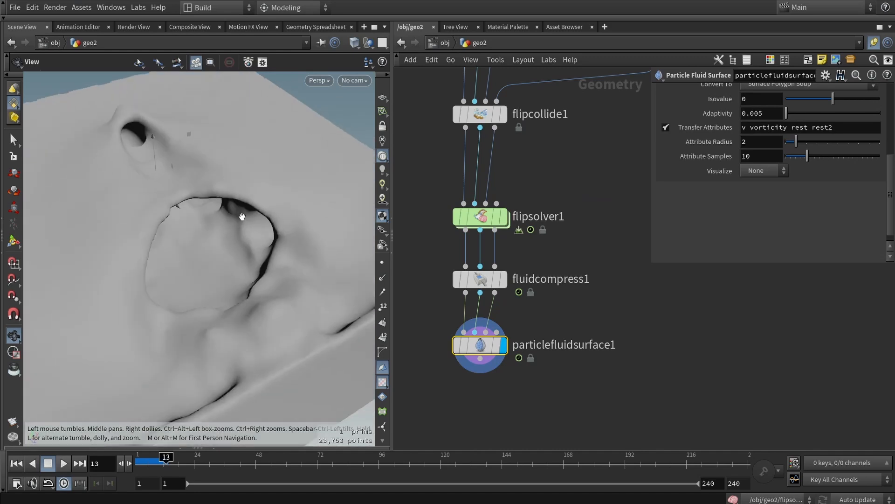
scroll(242, 217, down, 5)
key(Return)
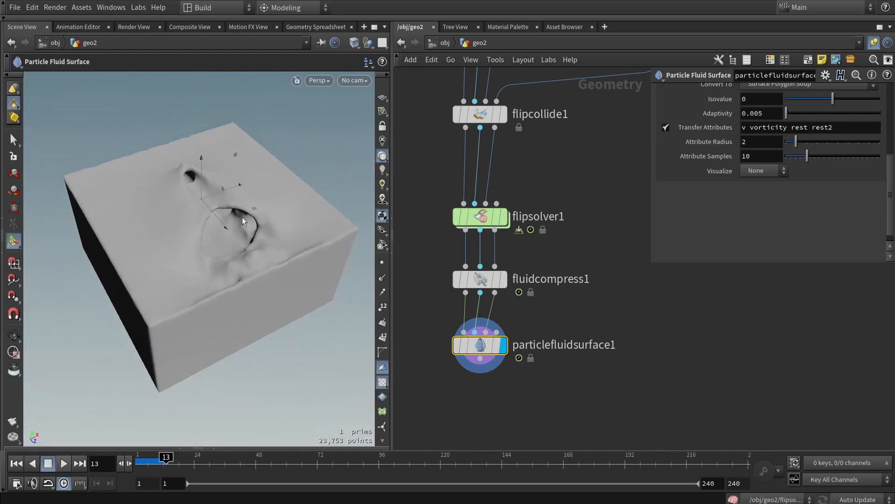
Display the FLIP Collide node to inspect the collider on its own, and switch the display back to the FLIP solver
scroll(547, 228, down, 3)
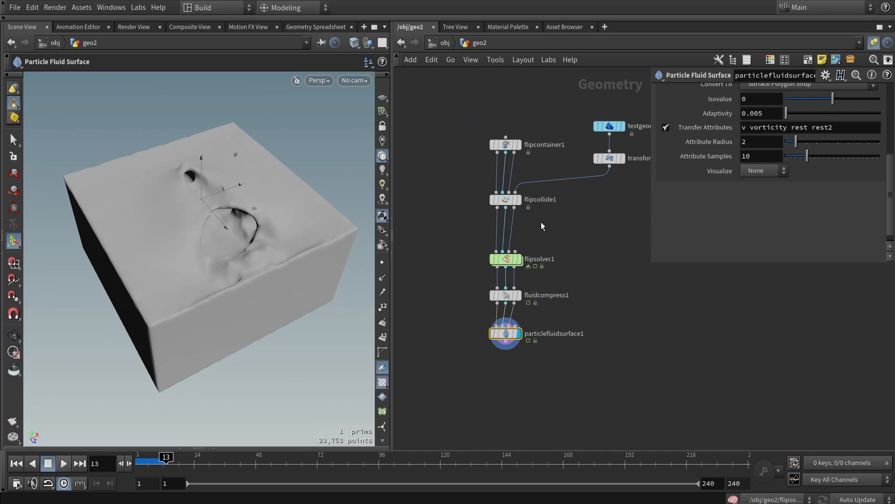
scroll(516, 199, up, 2)
click(519, 199)
click(501, 200)
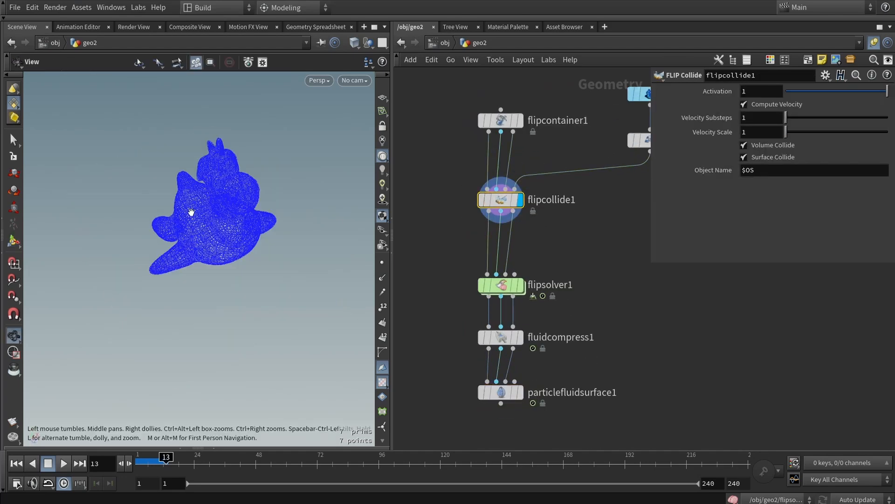
key(Return)
click(519, 285)
click(501, 284)
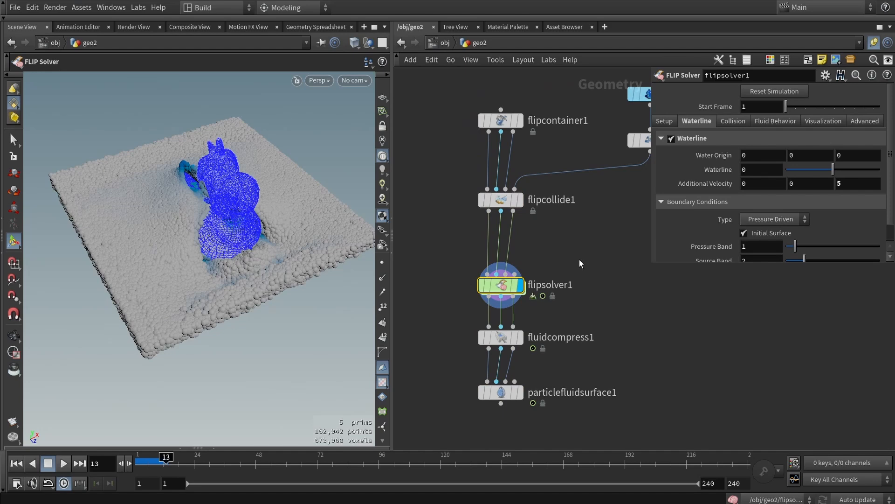
Examine the particles with the FLIP Container selected, and compare its Particle Separation with the FLIP solver's general setup settings
middle_drag(556, 152, 563, 183)
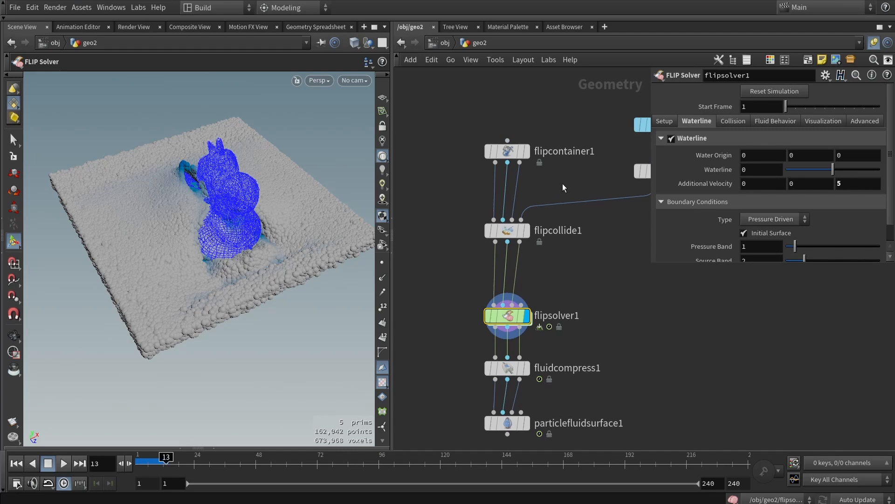
click(493, 149)
key(Escape)
drag(107, 224, 146, 194)
scroll(195, 197, up, 5)
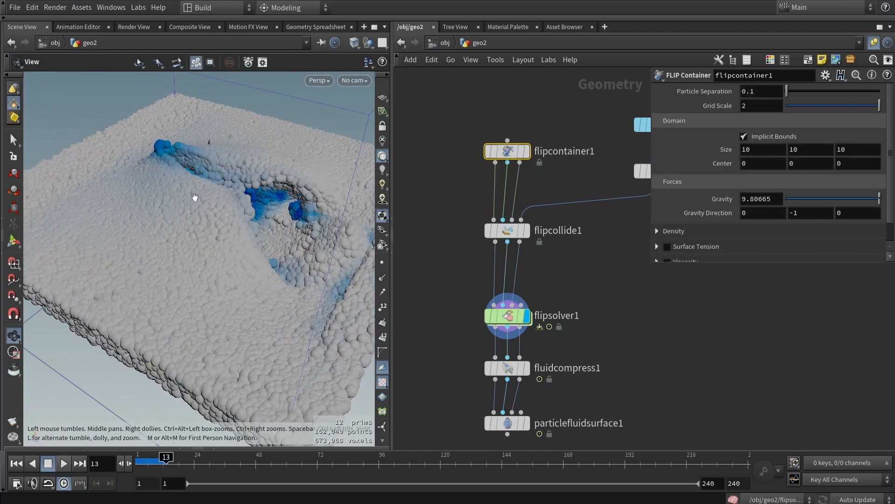
scroll(187, 193, down, 5)
key(Return)
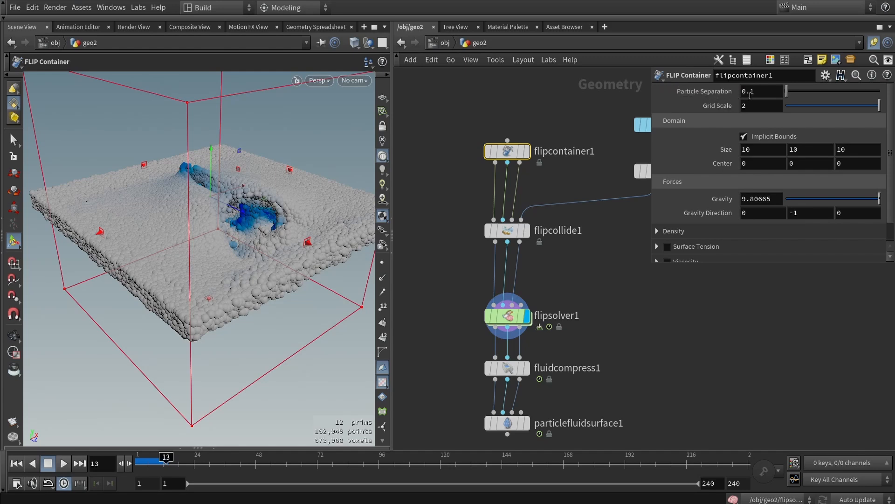
click(510, 324)
click(659, 126)
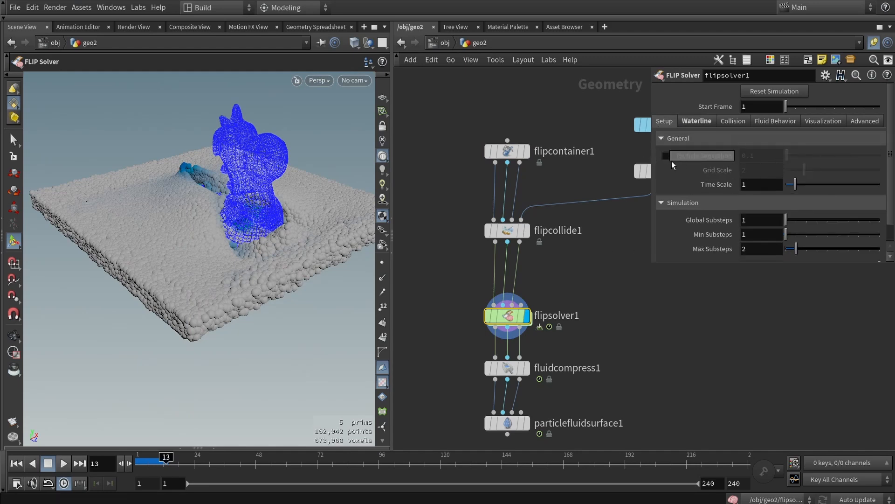
Set the FLIP Container's Particle Separation to 0.3 and replay the simulation from frame 1
click(508, 151)
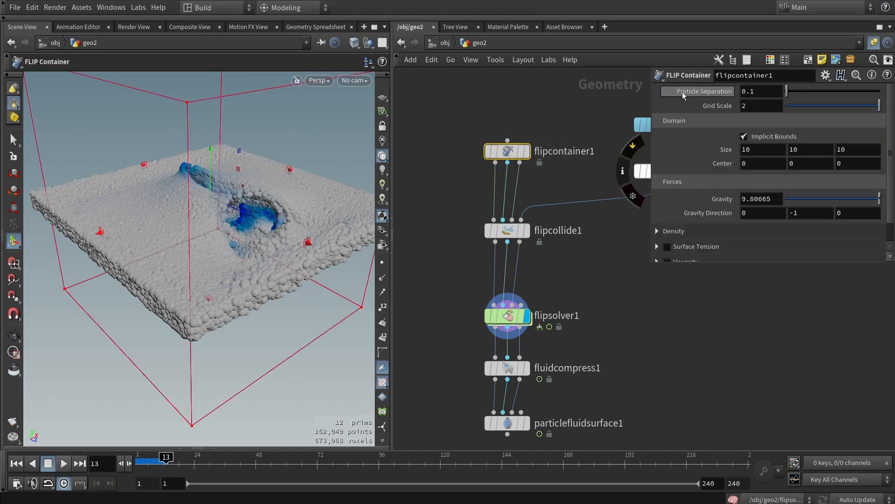
mouse_move(684, 98)
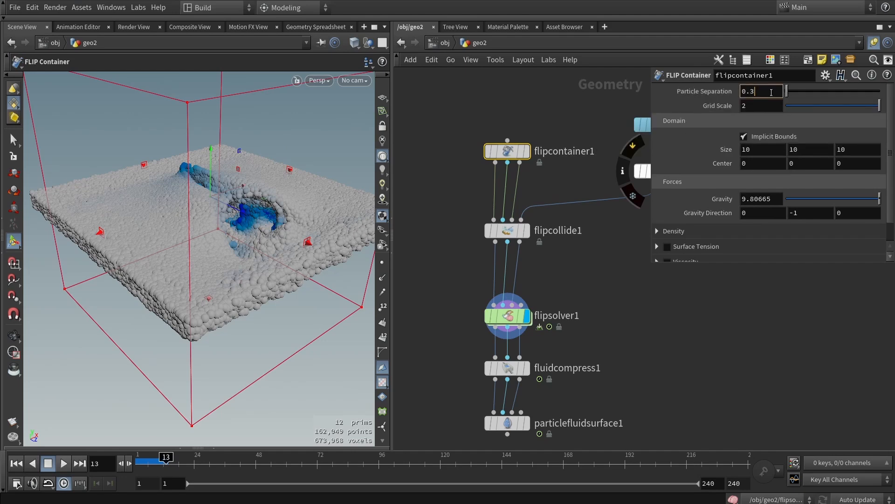
key(ctrl+Up)
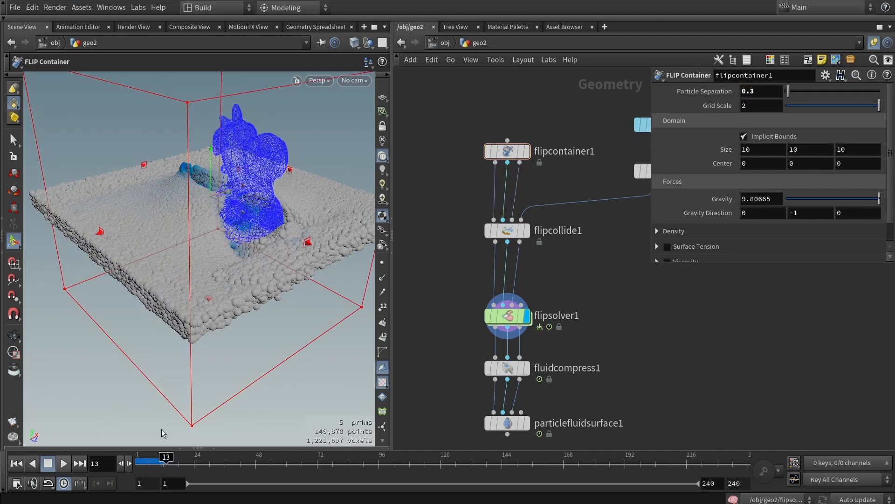
alt+drag(162, 253, 113, 282)
alt+middle_drag(114, 282, 260, 221)
drag(260, 222, 280, 243)
key(Return)
click(63, 463)
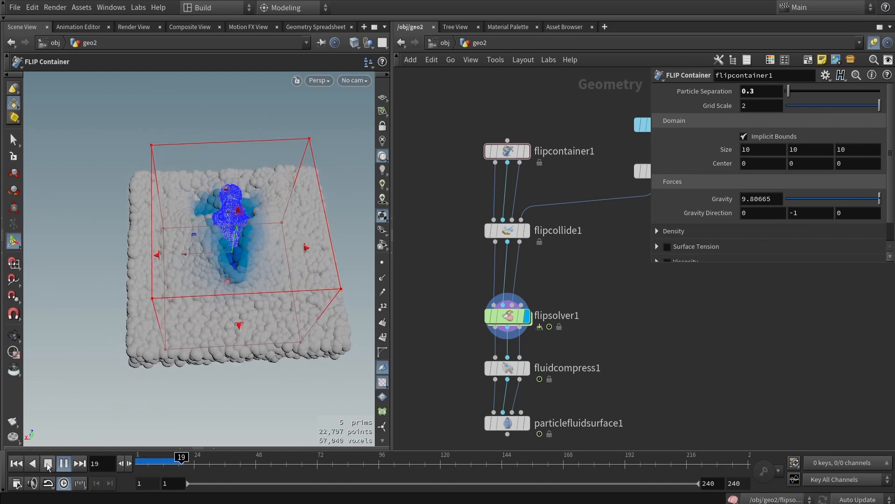
Stop at frame 21, examine the coarser particles around the toy, and check the FLIP Container's Particle Separation value
key(Escape)
drag(142, 242, 261, 205)
key(Return)
drag(452, 122, 547, 183)
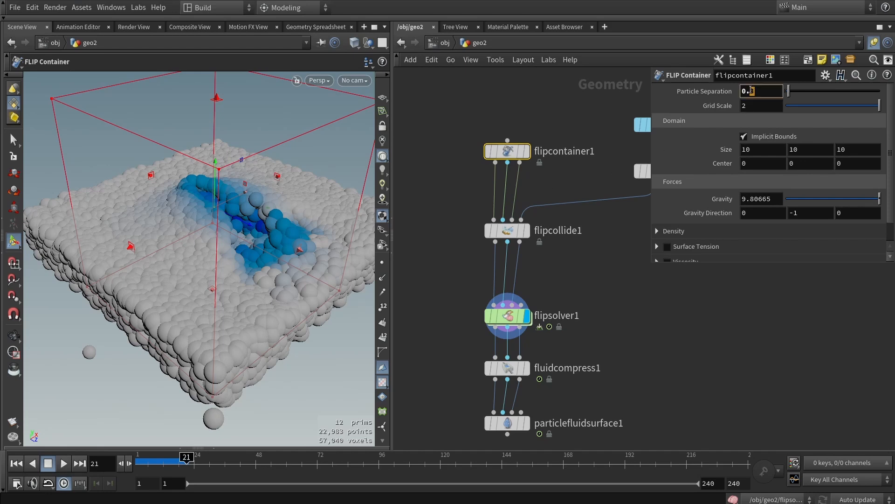
key(Return)
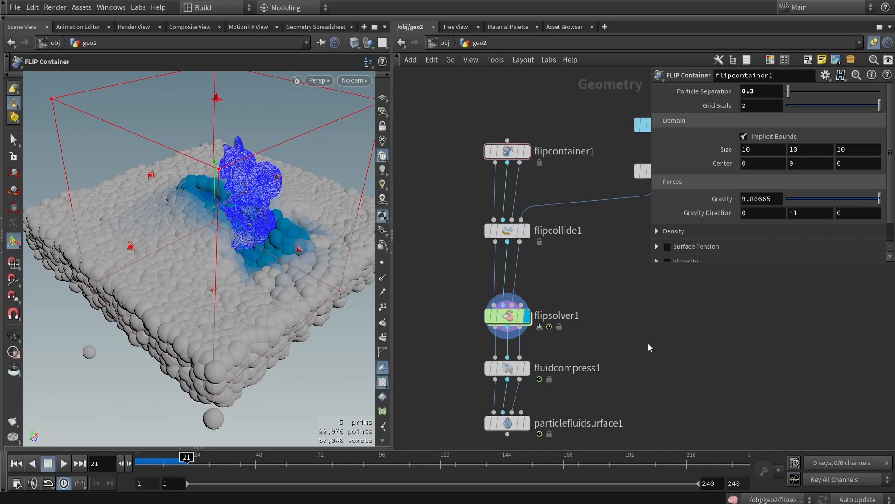
Display the Particle Fluid Surface node and add a Merge node below it
key(h)
click(465, 295)
key(Tab)
text(mer)
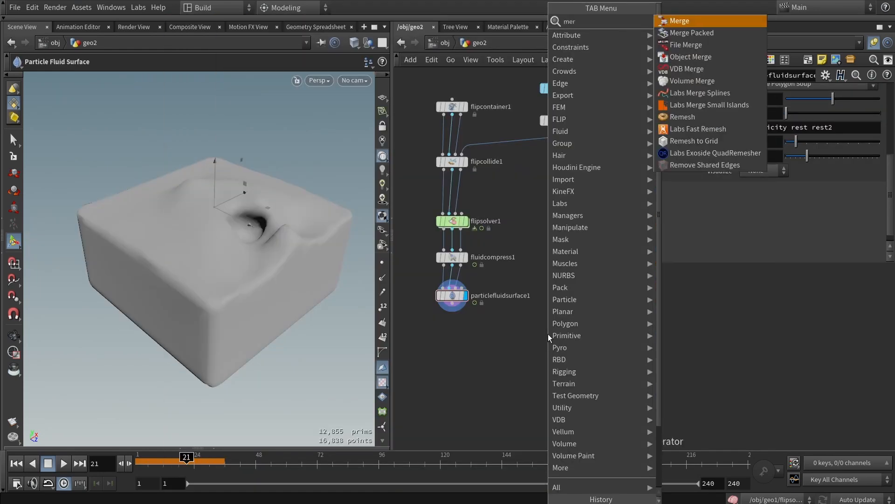
key(Return)
click(533, 351)
scroll(483, 317, up, 3)
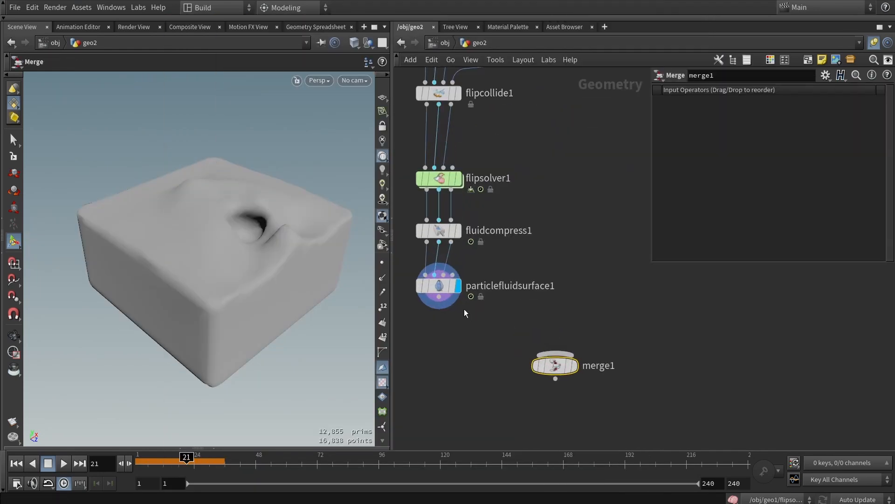
Connect the Particle Fluid Surface and toy Transform nodes to the Merge node and view the combined shaded result
drag(438, 297, 556, 353)
scroll(539, 270, down, 2)
drag(569, 135, 559, 373)
drag(177, 241, 233, 208)
key(w)
key(w)
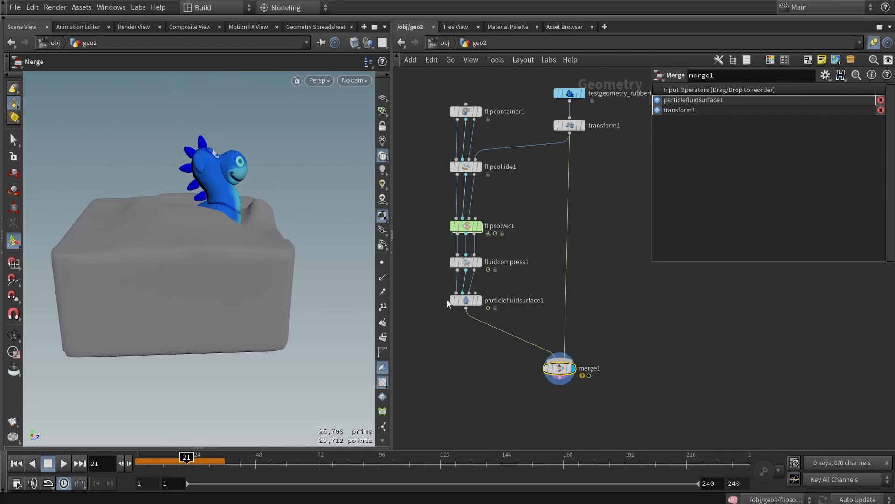
Display the FLIP solver again and examine its particles around the toy at frame 21
scroll(464, 298, up, 2)
click(479, 195)
click(472, 194)
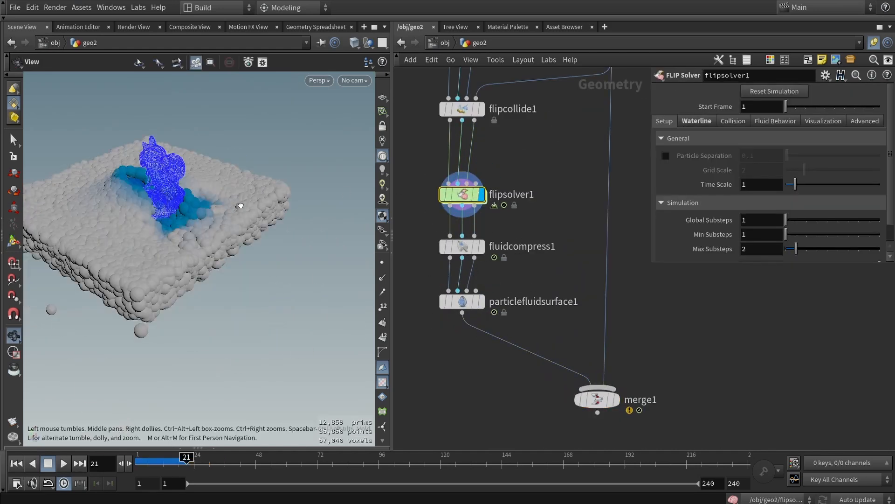
middle_drag(549, 145, 573, 252)
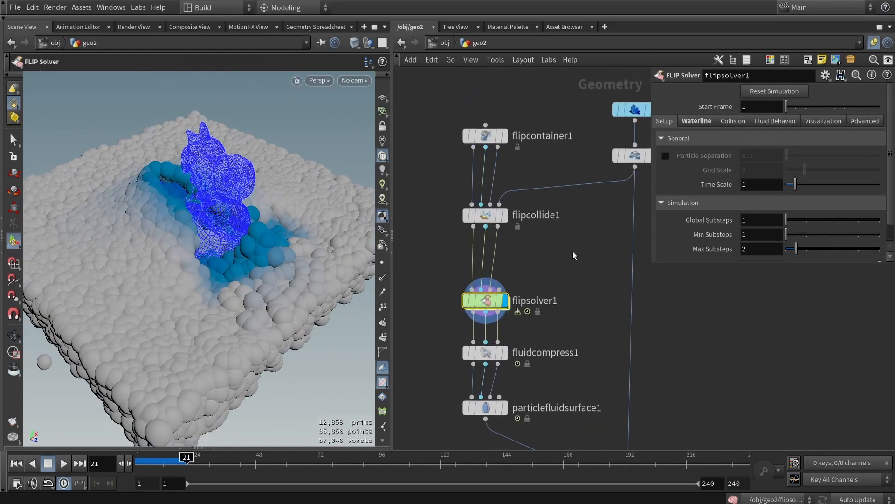
Set the FLIP Container's Particle Separation to 0.05 and replay the simulation from the start, stopping at frame 12
click(492, 135)
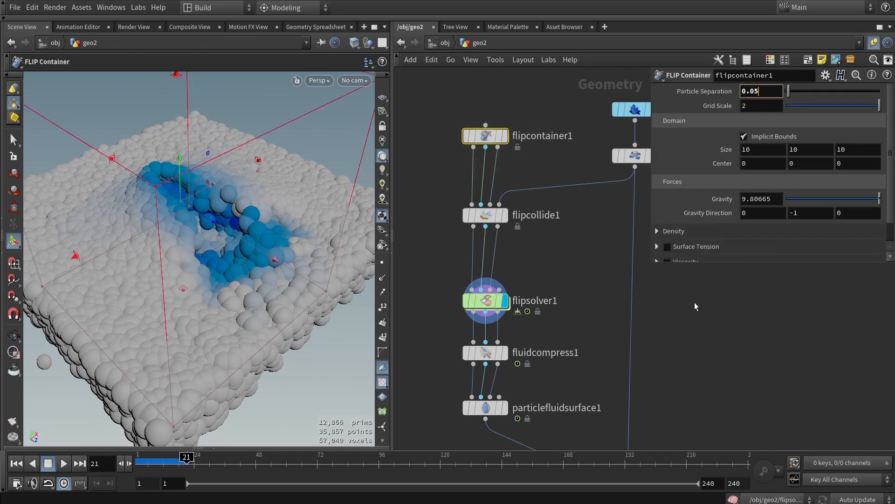
key(Return)
drag(184, 462, 107, 465)
click(65, 462)
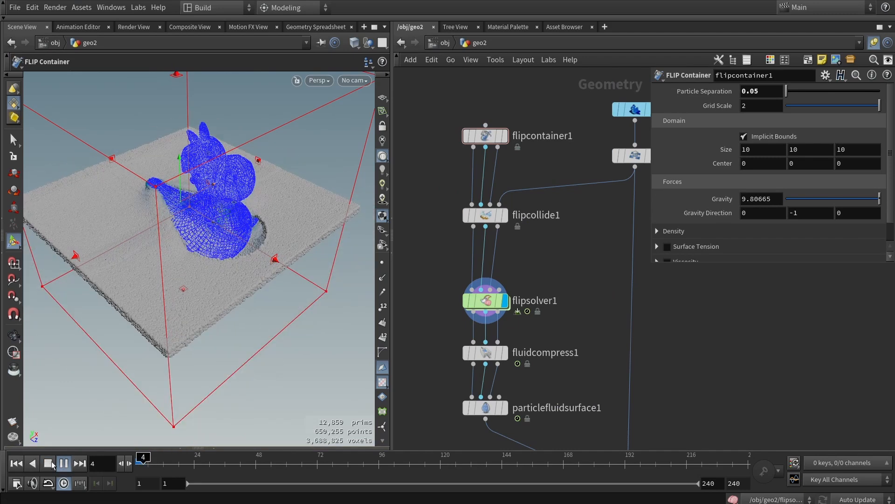
click(51, 464)
Display the Merge node and examine the finer fluid surface around the toy at frame 12
middle_drag(555, 378, 523, 258)
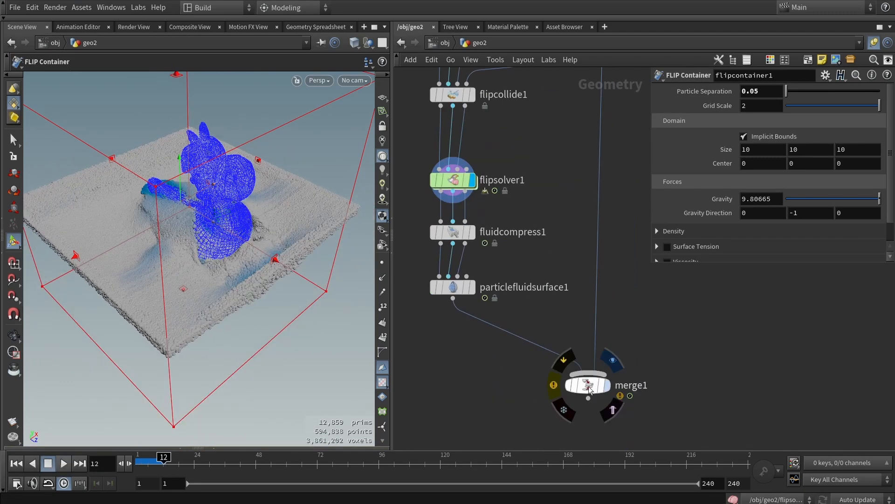
click(589, 386)
key(r)
alt+drag(290, 246, 237, 237)
scroll(237, 238, up, 3)
scroll(282, 191, up, 3)
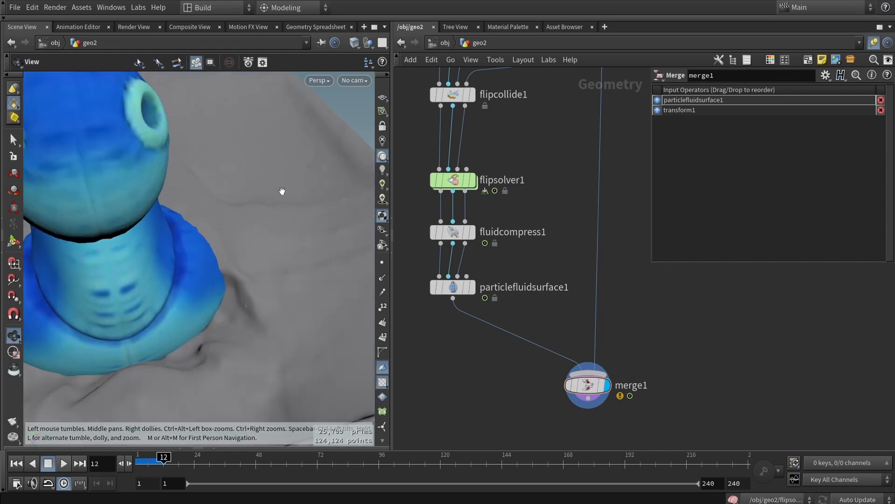
drag(281, 192, 182, 226)
scroll(144, 257, up, 3)
Set the Particle Fluid Surface node's Visualize option to Velocity and view the coloured fluid around the toy
drag(419, 275, 419, 275)
scroll(726, 216, up, 5)
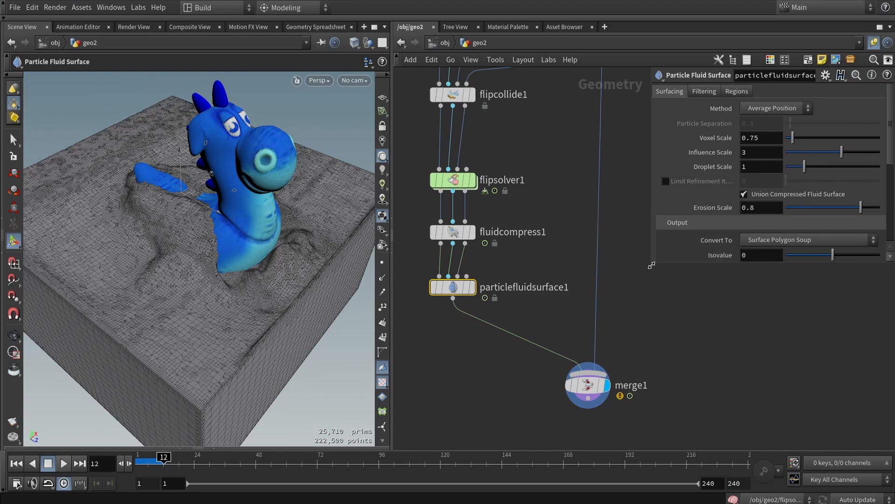
drag(652, 265, 643, 321)
scroll(684, 215, down, 4)
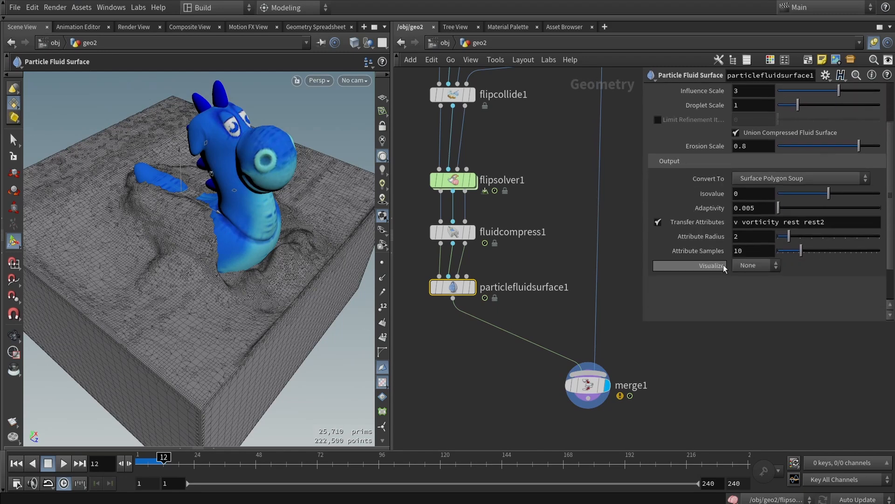
click(752, 266)
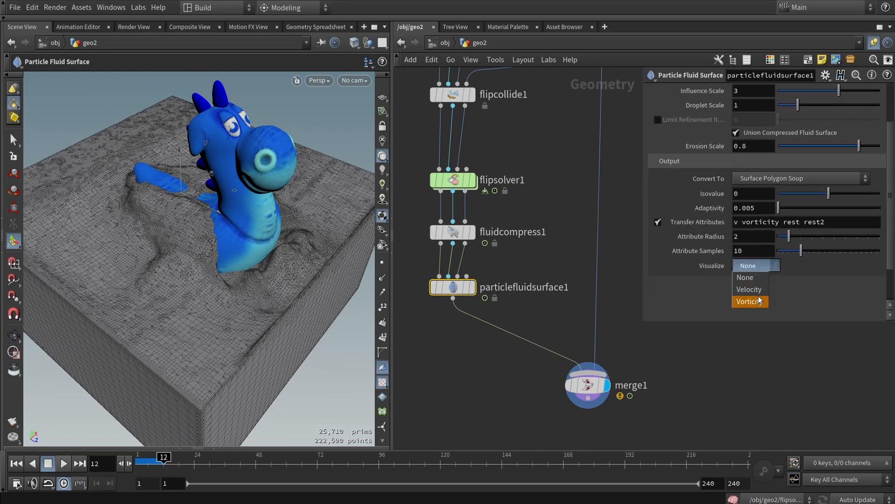
click(759, 290)
key(Escape)
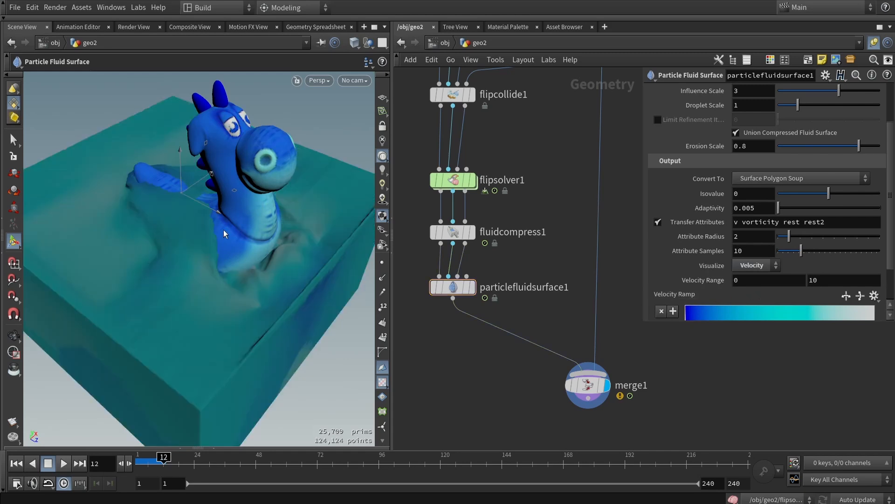
mouse_move(223, 229)
mouse_down()
mouse_move(234, 226)
mouse_move(222, 210)
mouse_move(129, 180)
mouse_move(208, 180)
mouse_move(236, 206)
mouse_move(194, 225)
mouse_move(195, 233)
mouse_up()
key(Return)
key(h)
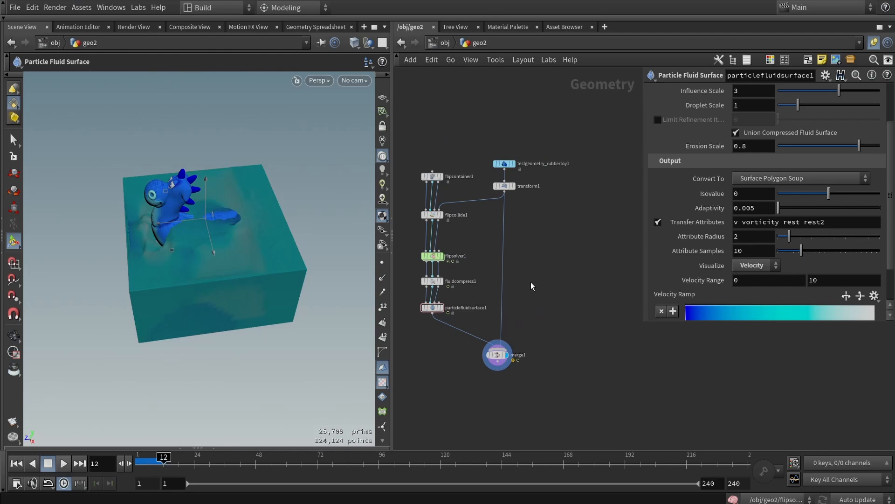
Return to frame 1 and duplicate the five-node FLIP chain, from FLIP Container to Particle Fluid Surface, beside the original network
scroll(565, 278, down, 2)
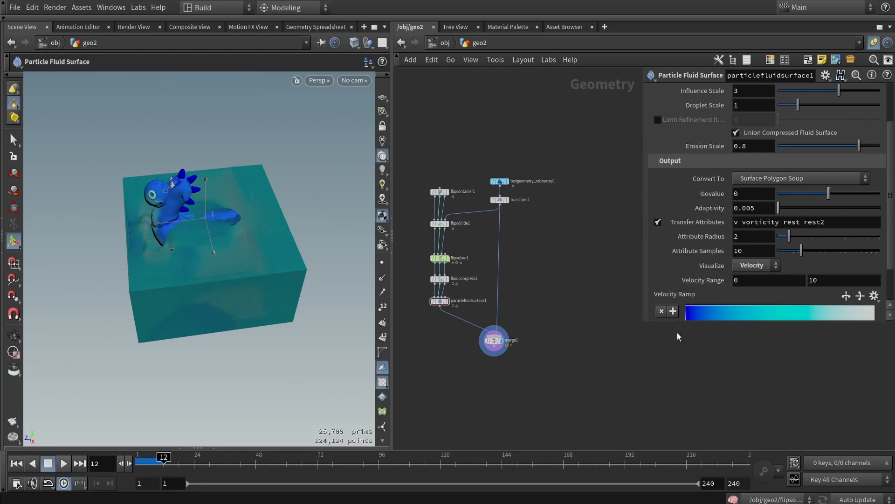
drag(645, 320, 693, 313)
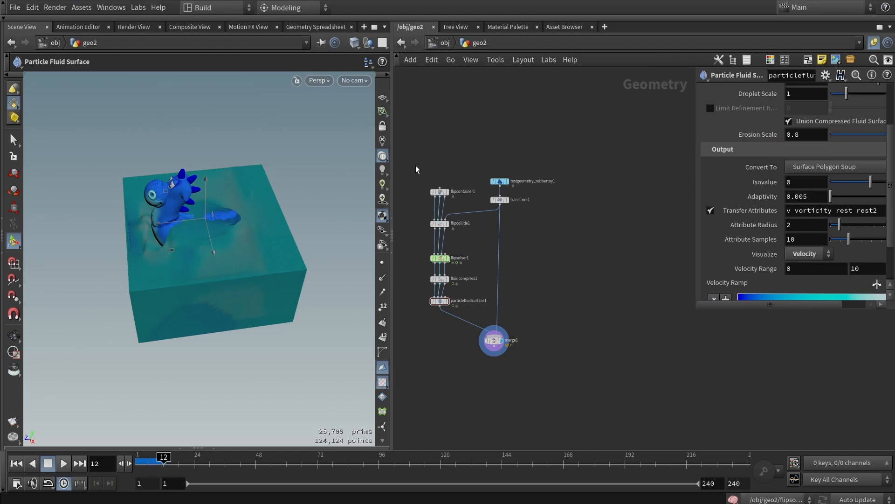
drag(410, 175, 444, 322)
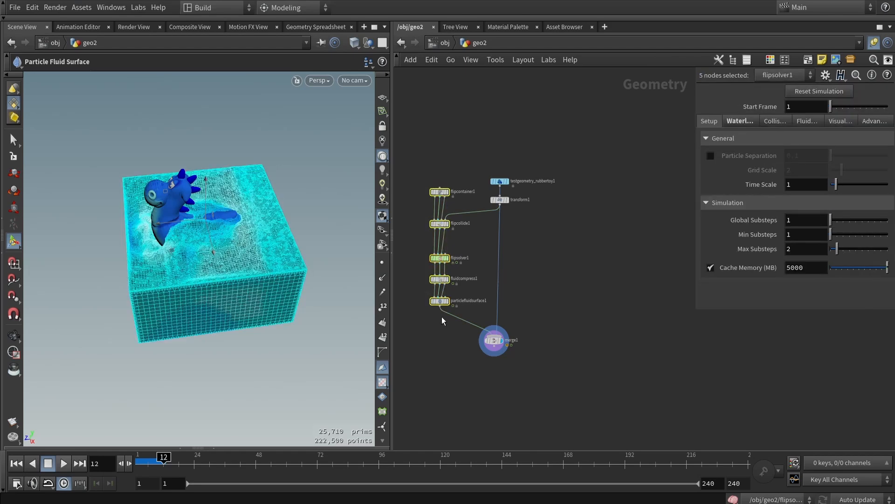
click(139, 460)
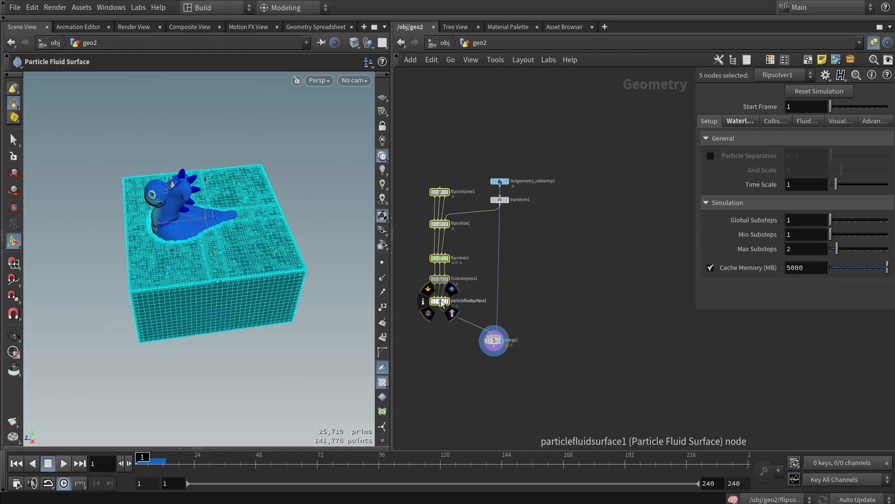
mouse_move(441, 300)
mouse_down()
mouse_move(446, 289)
mouse_move(605, 280)
mouse_move(605, 294)
mouse_move(507, 216)
mouse_up()
key(f)
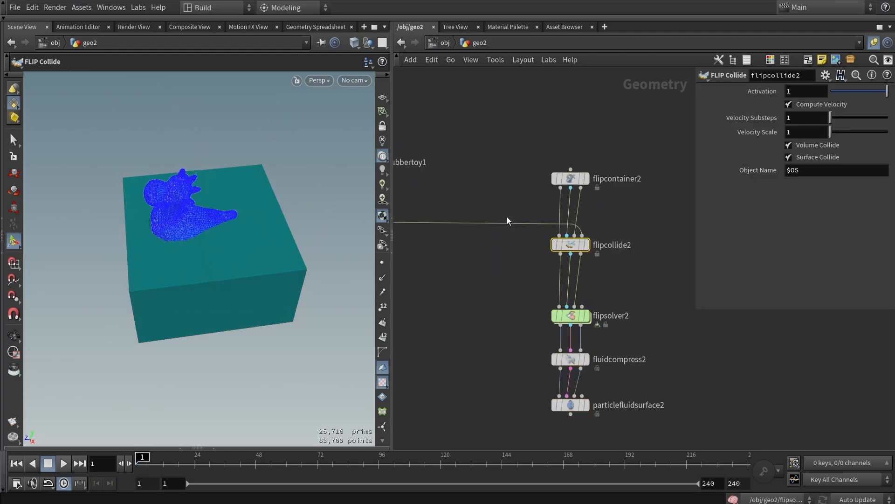
Delete the FLIP Collide node from the duplicated chain
key(Delete)
key(h)
drag(481, 171, 553, 358)
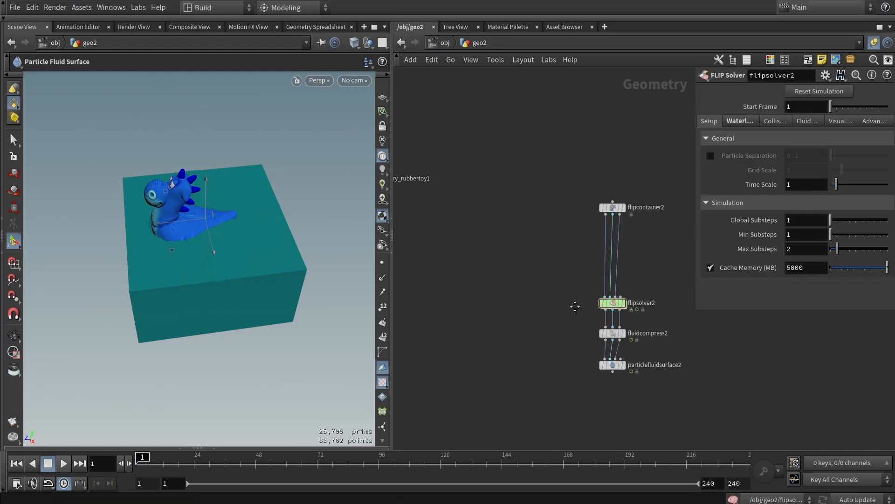
Set the duplicated FLIP Container's Particle Separation to 0.1
middle_drag(575, 306, 478, 294)
scroll(563, 227, up, 2)
drag(562, 224, 485, 139)
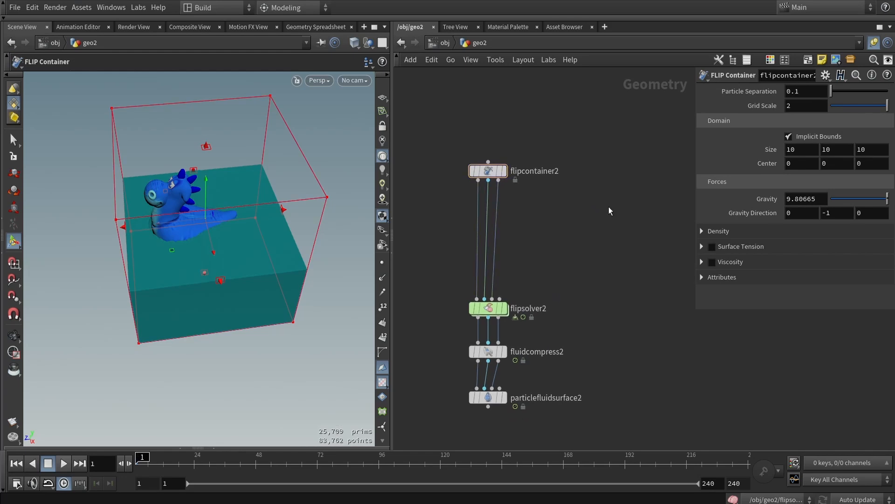
Add a Sphere node beside the duplicated chain and move the sphere above the tank, to about 4.05 in Y and -2.35 in Z
key(Tab)
text(sph)
key(Return)
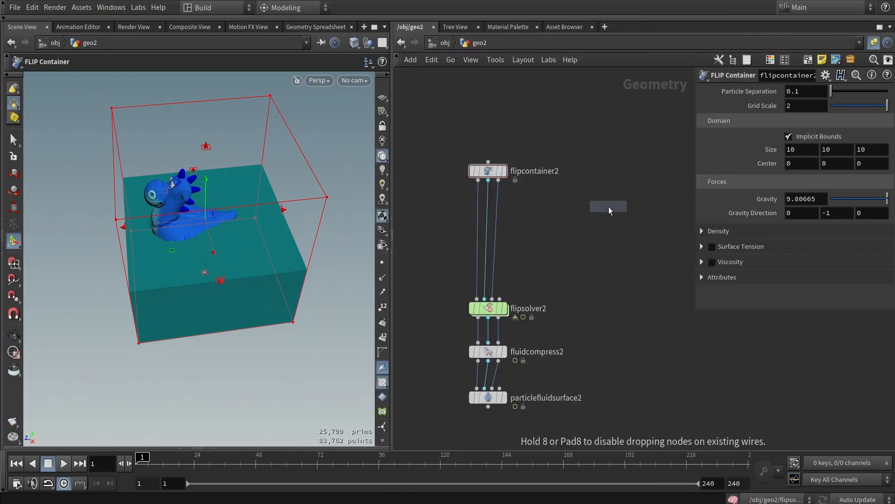
click(609, 206)
alt+drag(201, 196, 203, 101)
mouse_move(203, 102)
mouse_down()
mouse_move(218, 125)
mouse_move(185, 119)
mouse_move(218, 109)
mouse_up()
Set the sphere's Uniform Scale to 2 and display the Sphere node
key(Return)
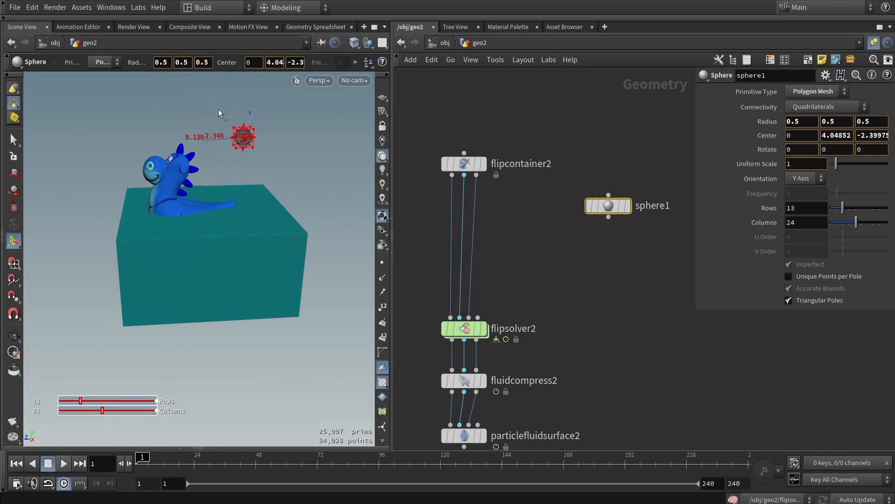
text(2)
key(Return)
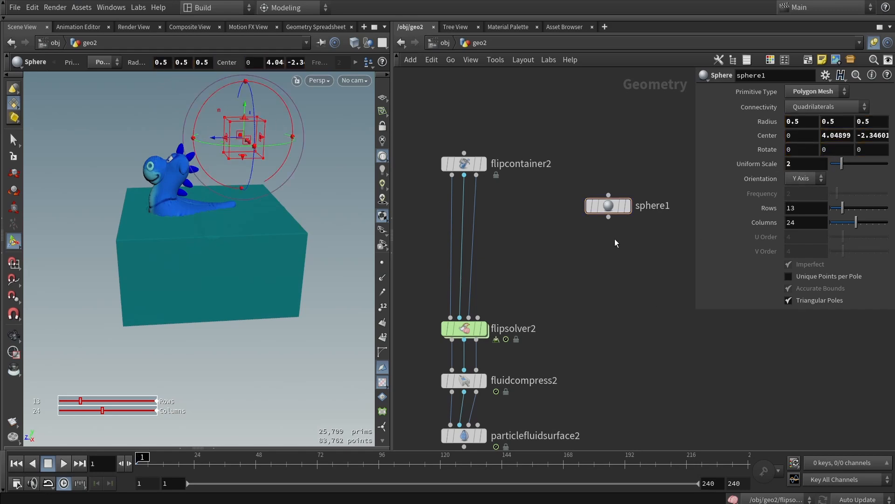
click(616, 206)
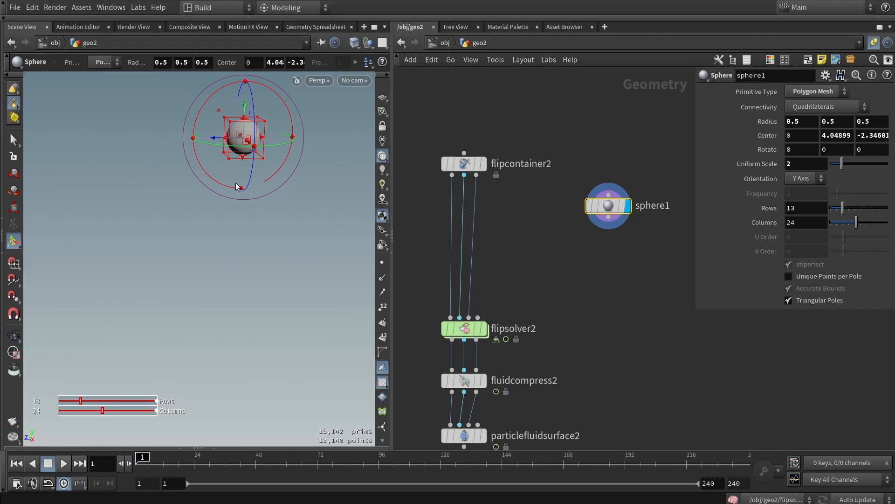
Add a FLIP Boundary node and insert it between the duplicated FLIP Container and FLIP Solver
key(Tab)
text(flip)
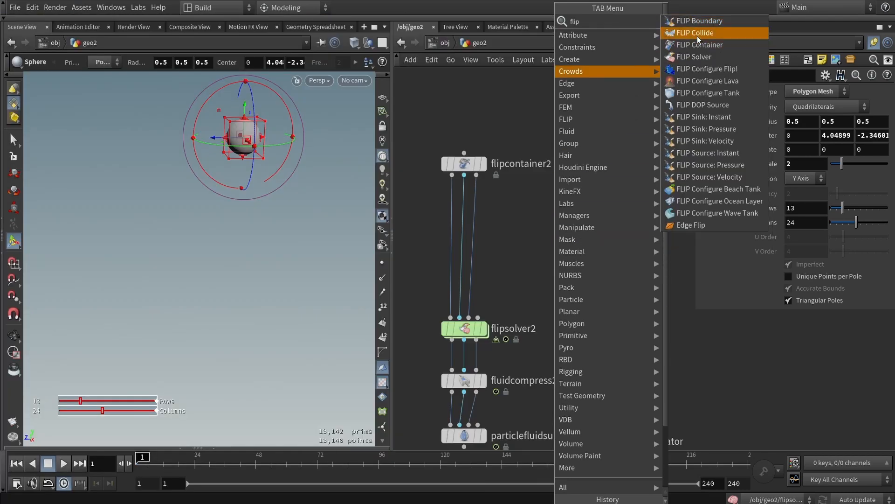
click(705, 29)
click(574, 257)
drag(573, 257, 465, 263)
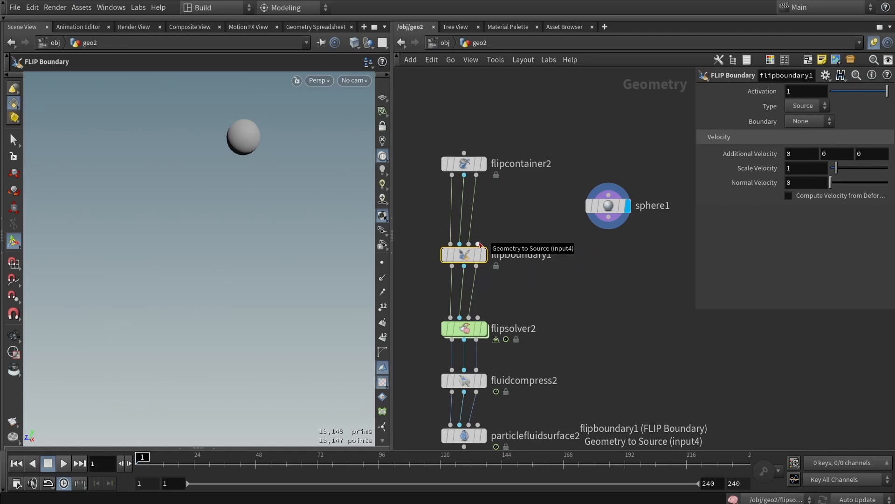
Connect the sphere to the FLIP Boundary's Geometry to Source input, then display the boundary node and check it in wireframe and shaded views
drag(479, 244, 618, 163)
middle_drag(608, 206, 623, 179)
scroll(622, 180, down, 1)
scroll(519, 221, up, 1)
click(521, 219)
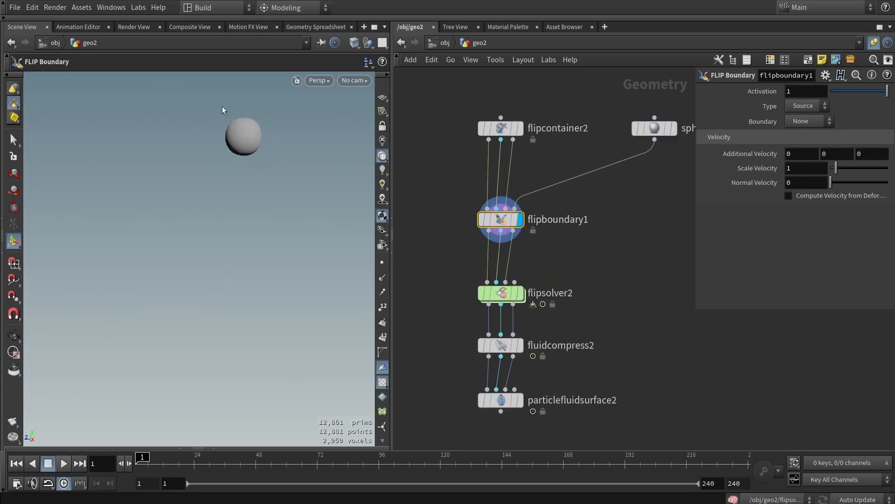
key(w)
key(w)
key(w)
key(w)
Display the duplicated FLIP Solver, play the simulation to frame 28, and examine the stream from the sphere entering the water
click(508, 301)
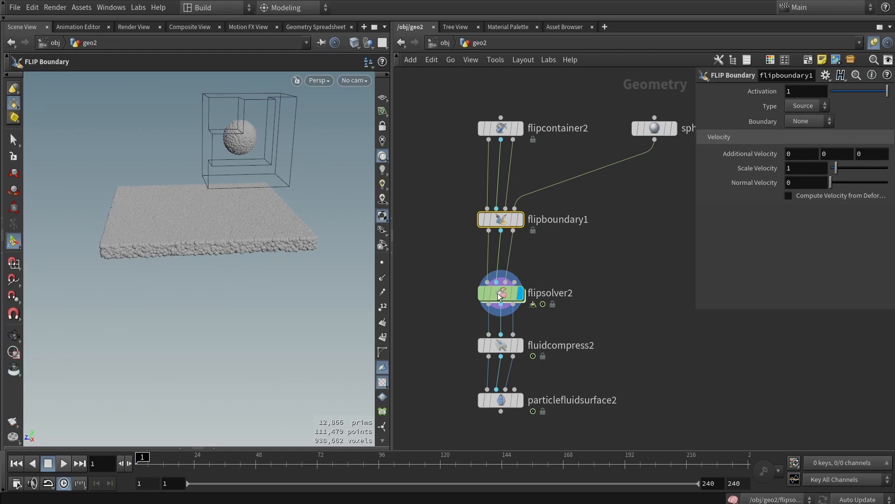
click(64, 463)
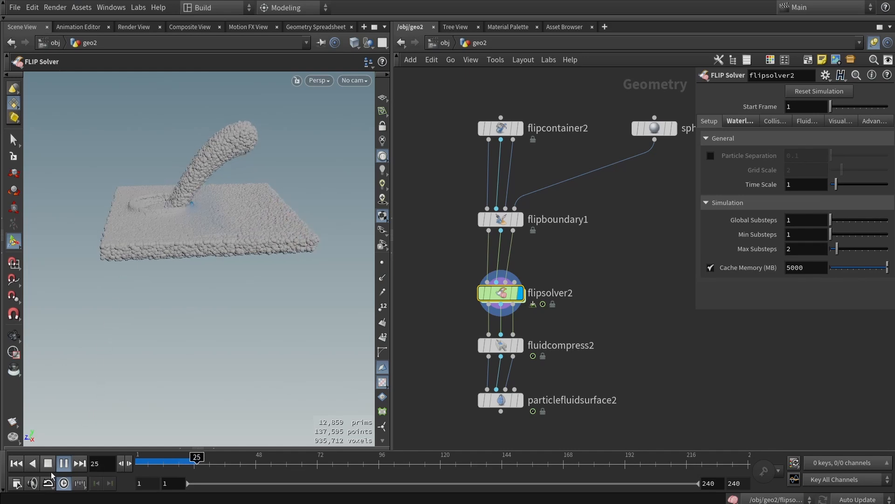
click(61, 463)
alt+drag(174, 250, 227, 201)
scroll(623, 191, down, 1)
middle_drag(623, 192, 540, 295)
scroll(551, 263, up, 1)
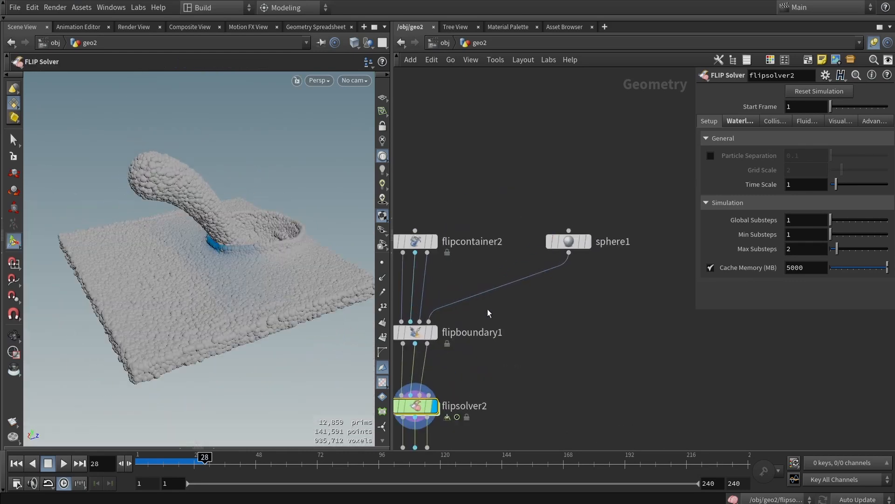
Turn off Waterline on the duplicated FLIP Solver and replay the simulation from the start, stopping at frame 43
middle_drag(488, 313, 565, 243)
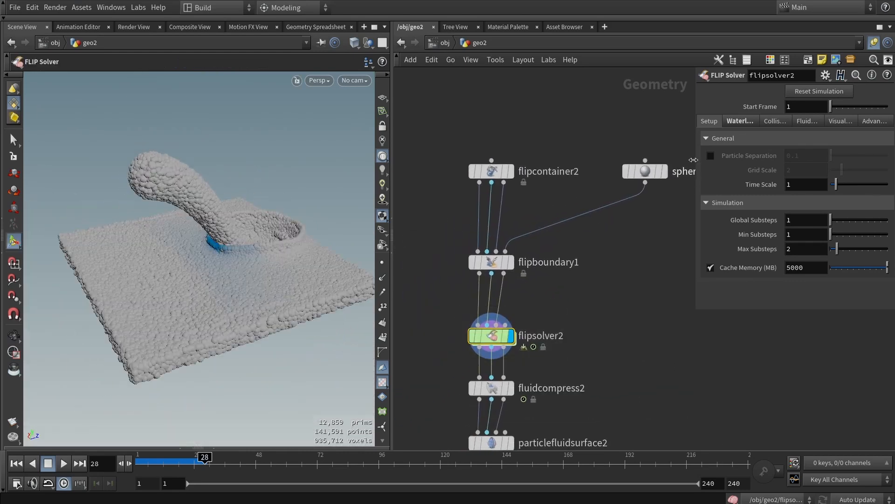
click(738, 120)
click(716, 139)
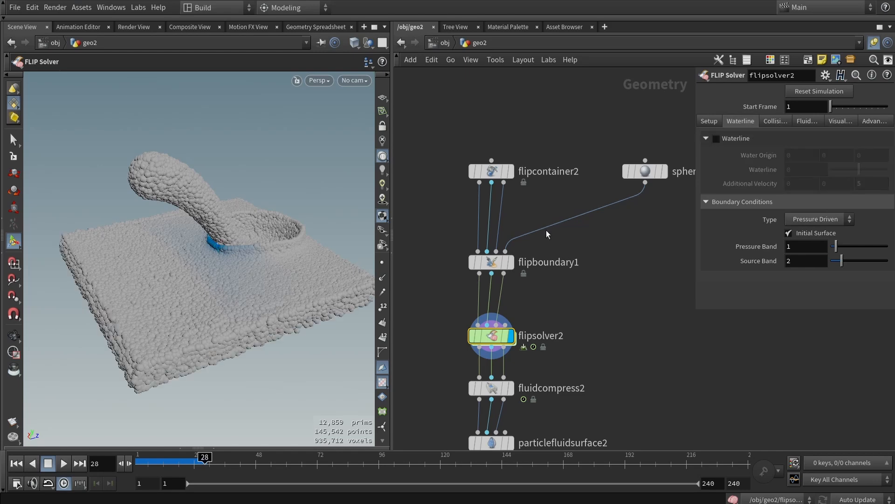
click(16, 463)
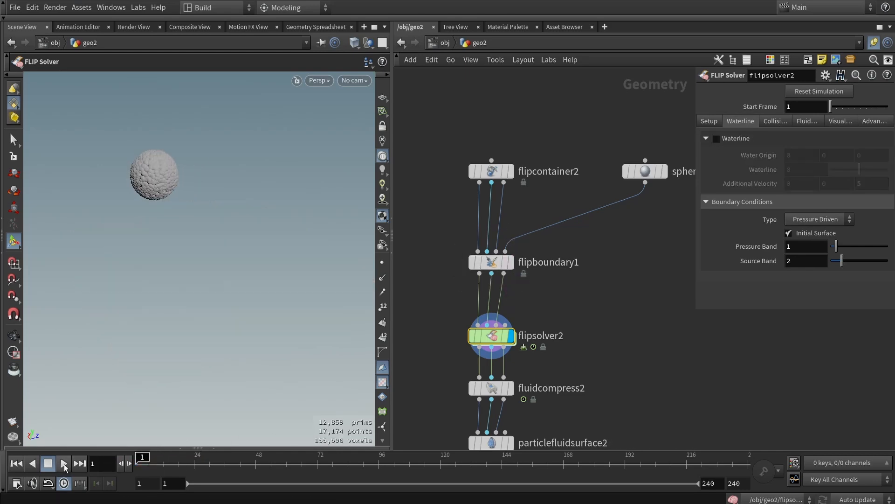
click(64, 464)
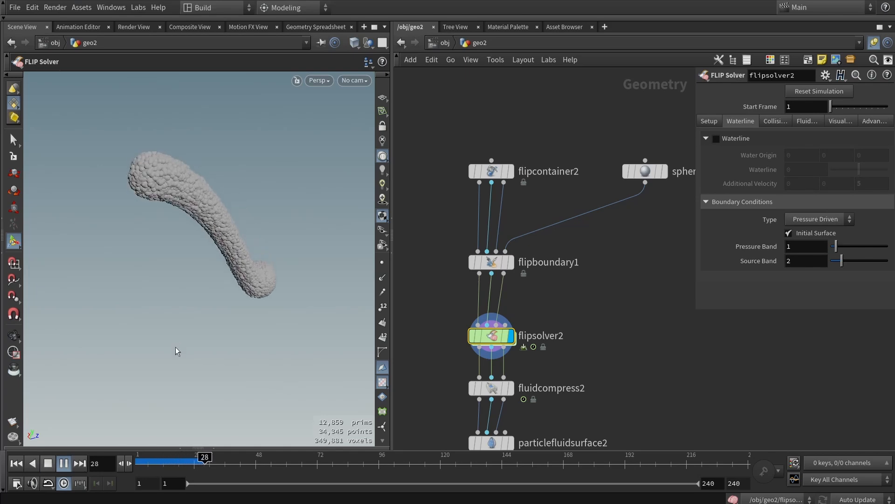
click(52, 463)
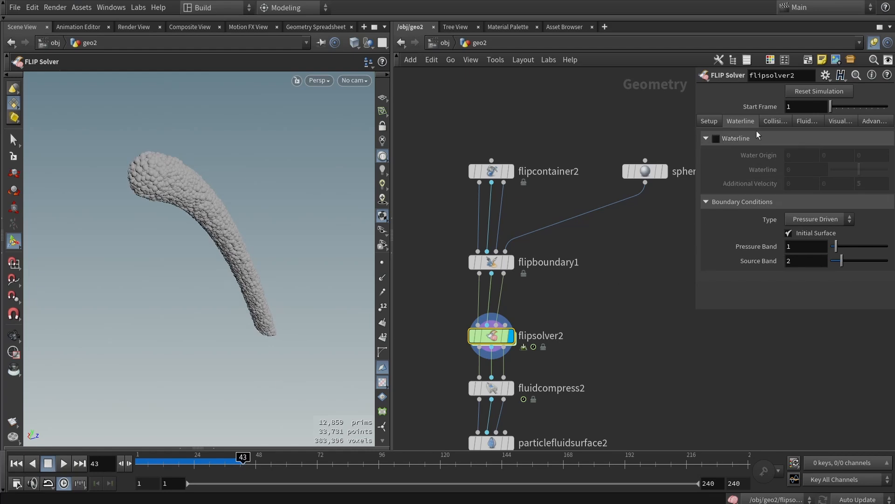
Set the duplicated FLIP Solver's Ground collision to Ground Plane and replay the simulation from the start, stopping at frame 46
click(765, 122)
click(790, 223)
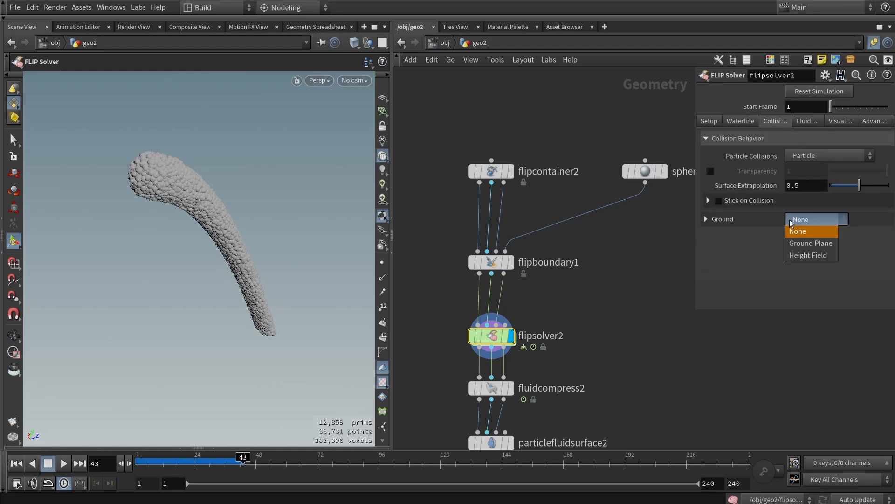
click(795, 244)
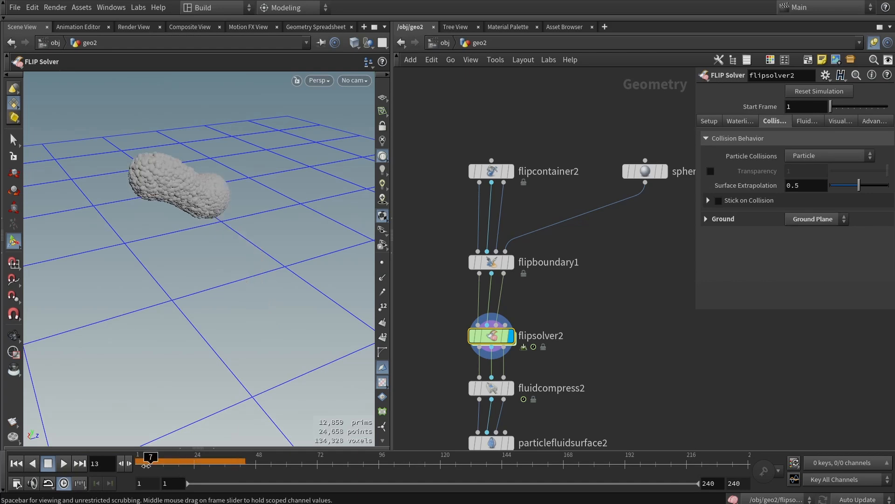
click(15, 463)
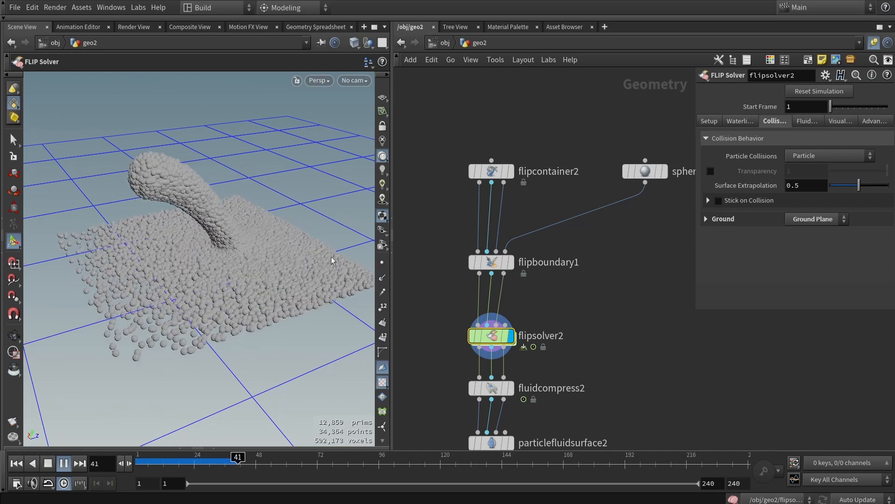
key(Escape)
drag(219, 247, 229, 271)
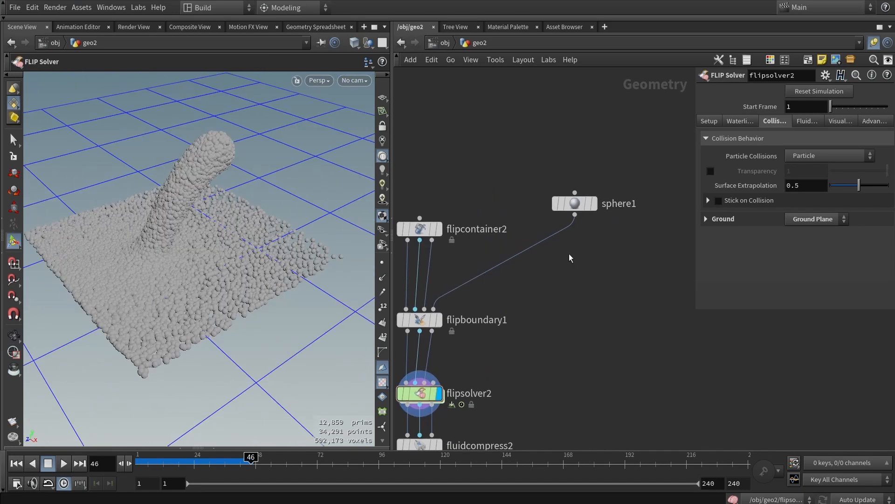
Display the sphere source and, in top view, move it off the origin to about X -6.44, Z -6.43
click(575, 203)
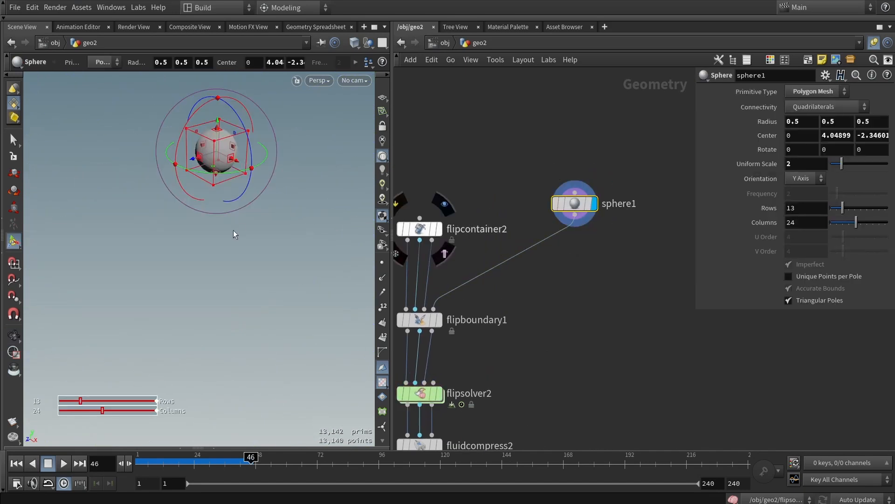
drag(250, 184, 285, 167)
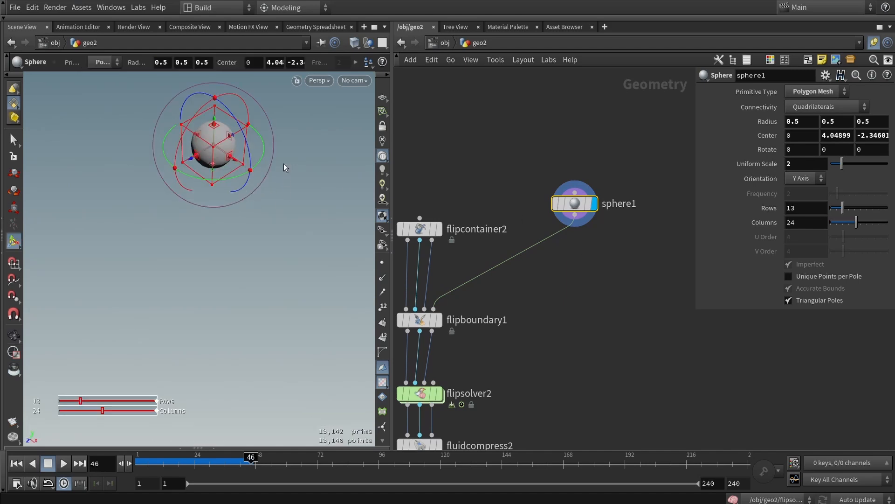
key(space+2)
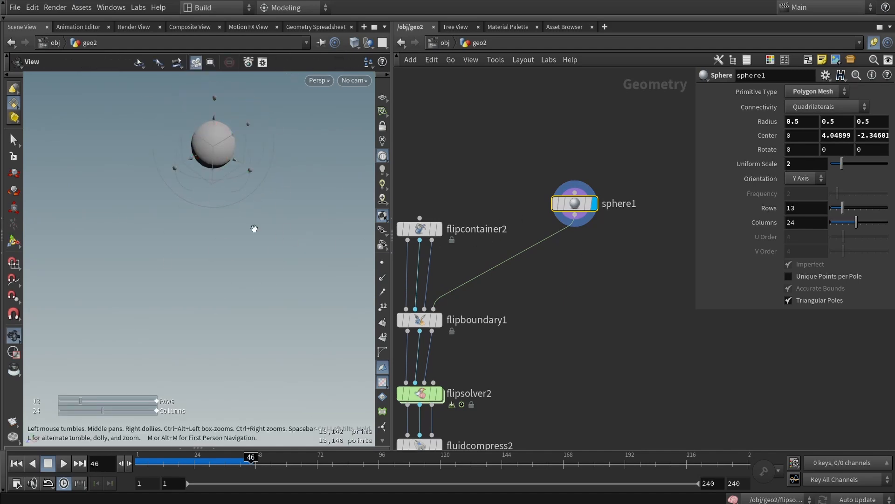
key(space)
middle_drag(340, 159, 314, 152)
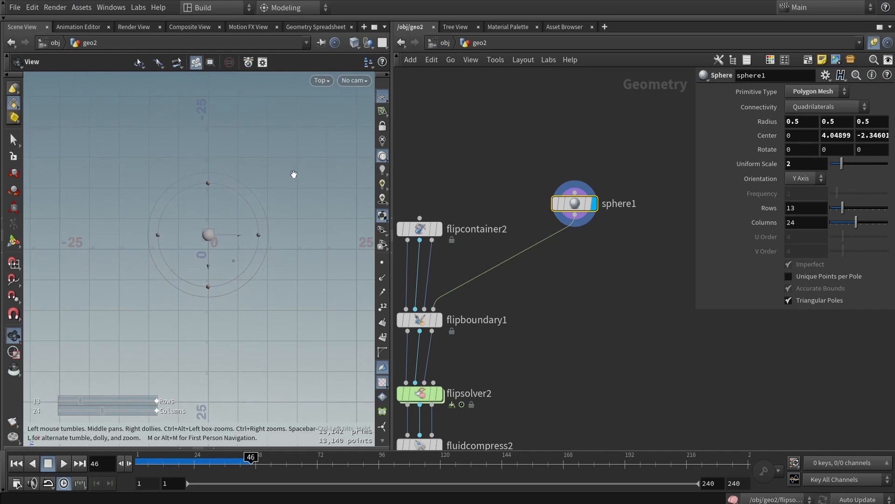
drag(235, 265, 197, 241)
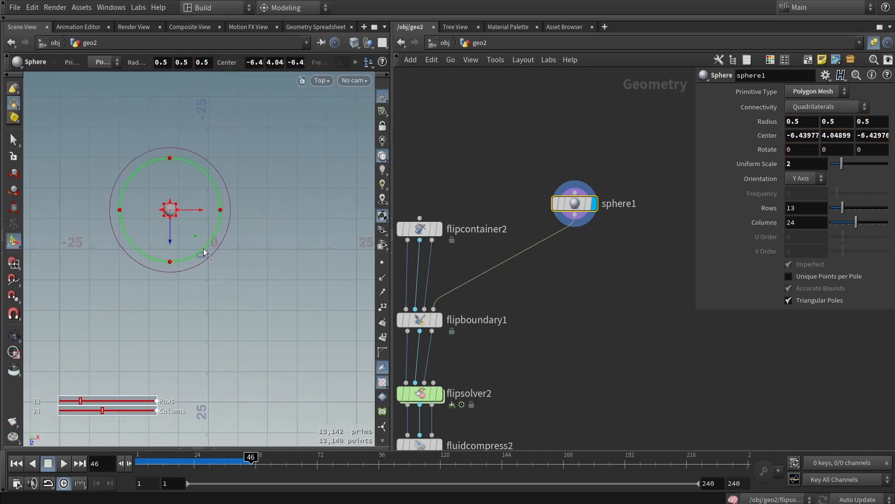
Insert a Transform node on the wire between the sphere and the FLIP Boundary, aligned directly below the sphere
key(Tab)
text(tra)
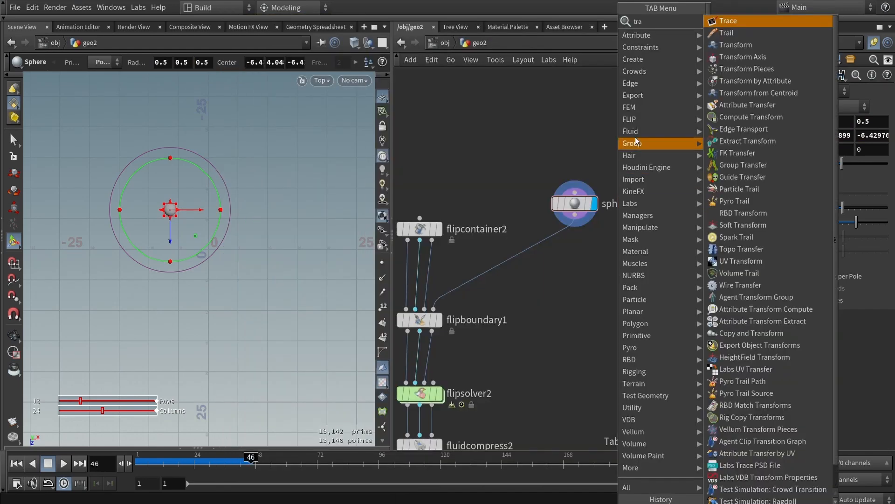
click(734, 45)
click(540, 250)
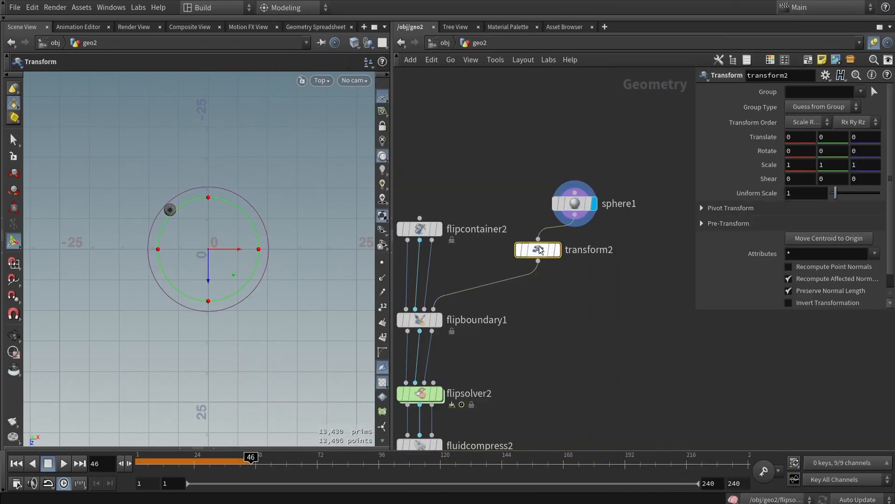
scroll(563, 252, up, 2)
drag(564, 252, 578, 253)
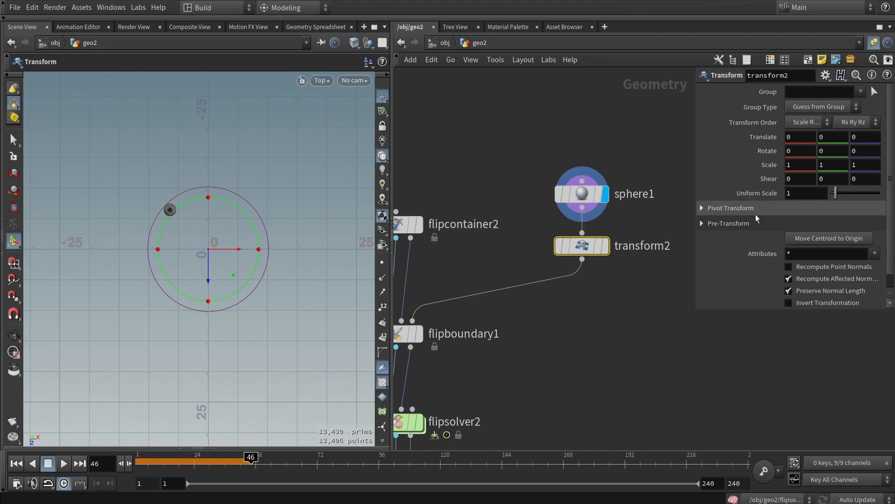
Drive the Transform's Y rotation with the expression $F * 2 so the sphere circles the origin
drag(234, 213, 230, 236)
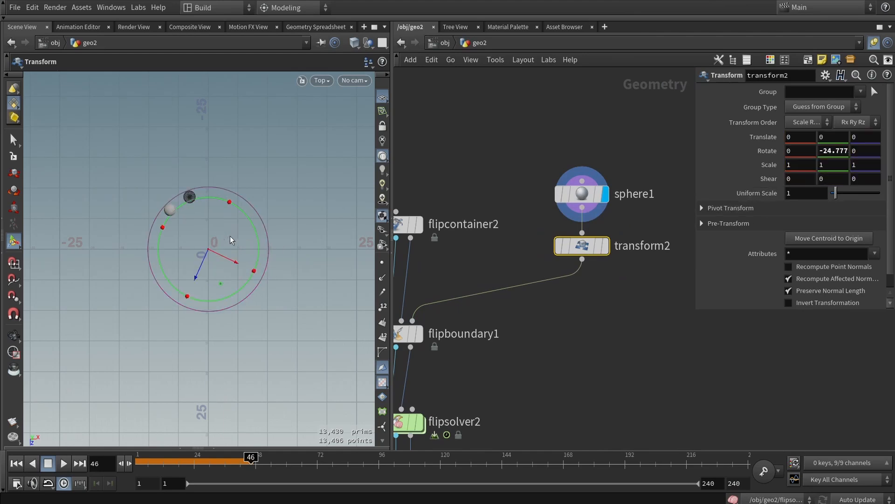
key(ctrl+z)
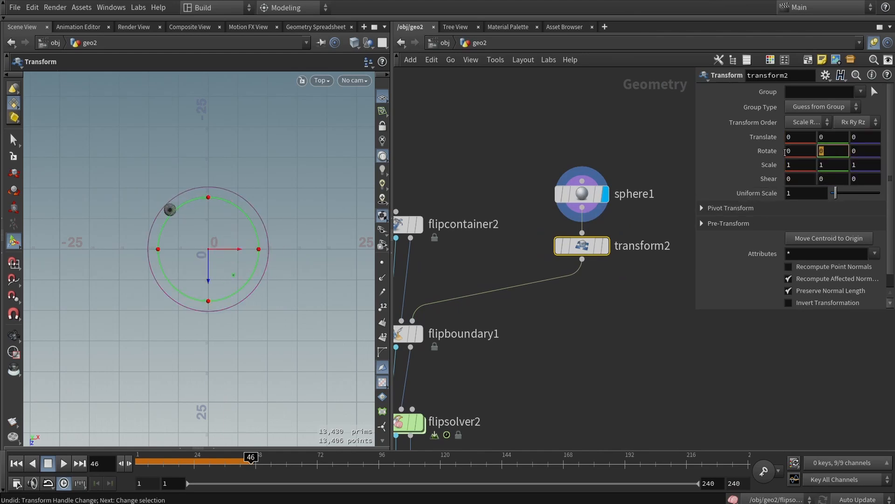
key(BackSpace)
text($F)
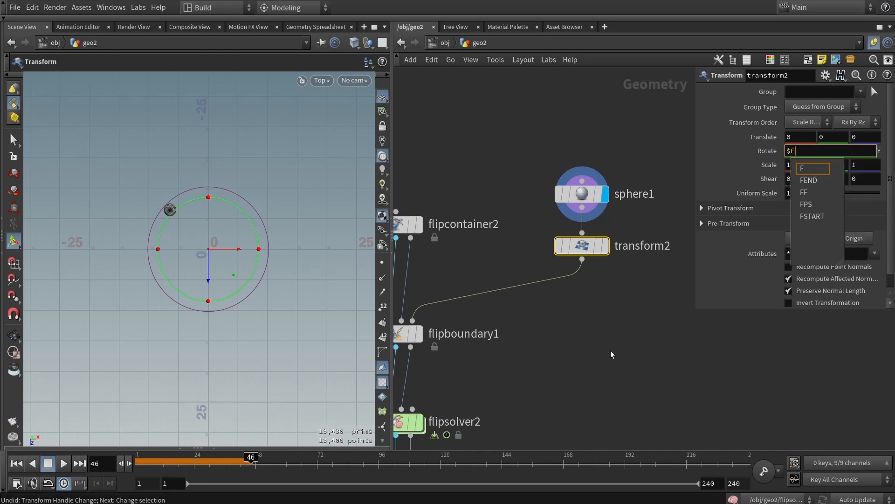
key(Return)
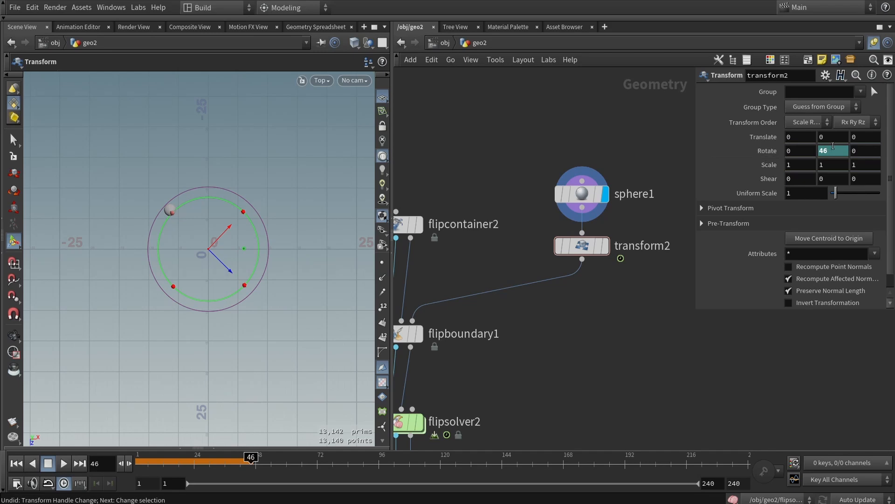
click(773, 151)
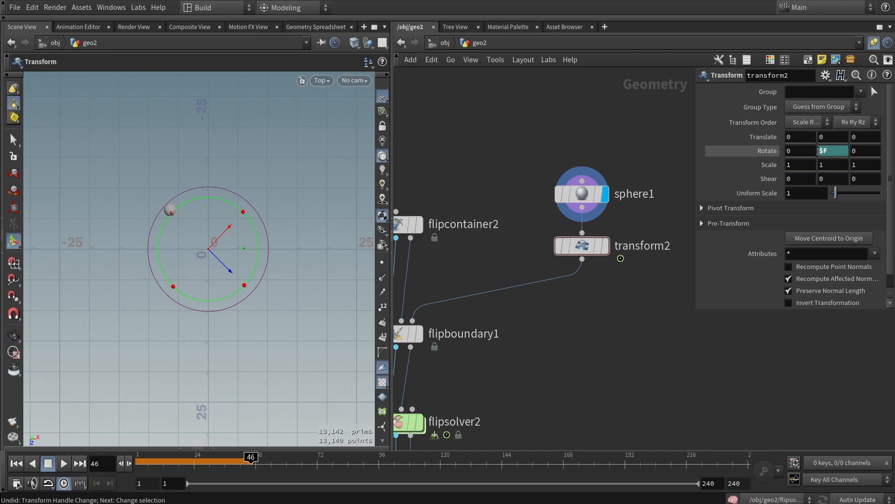
click(842, 151)
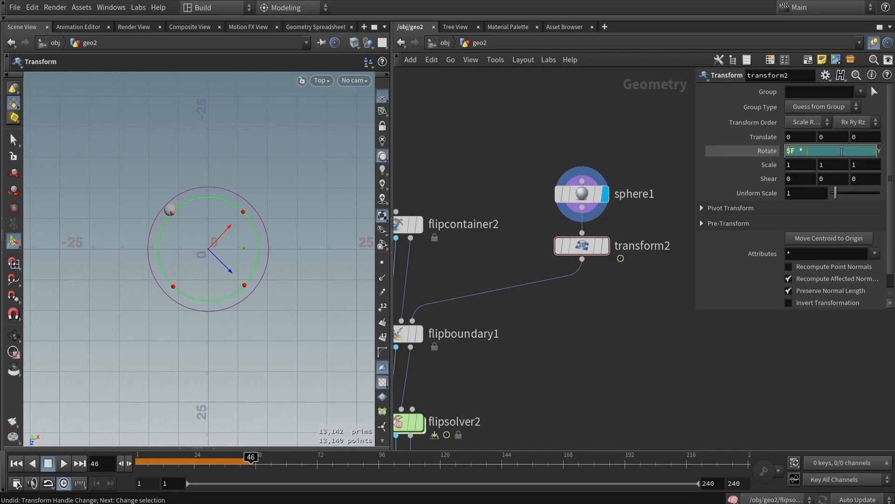
text(* 2)
key(Return)
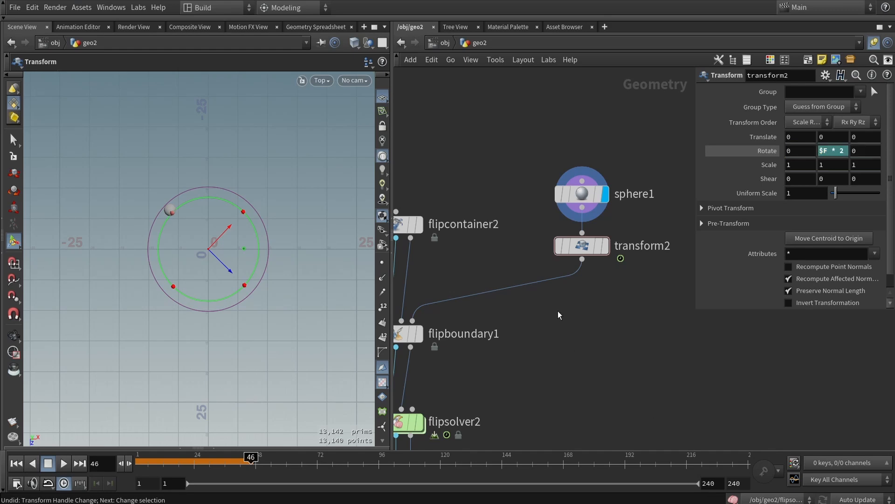
Display the Transform and play the timeline from frame 1 to check the sphere's orbit, stopping at frame 91
click(605, 245)
drag(210, 459, 137, 461)
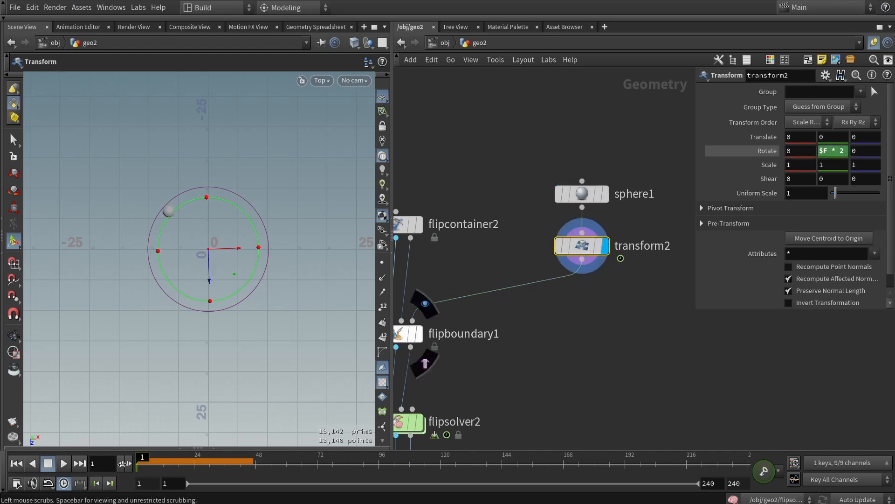
click(65, 463)
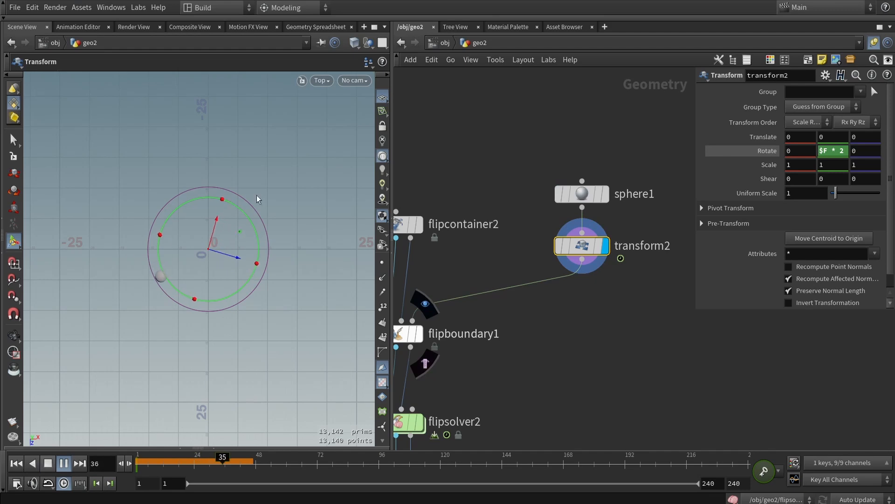
click(64, 464)
Compare the orbit with the FLIP Container's bounds and move the sphere inward to about X -3.44, Z -3.51
click(400, 225)
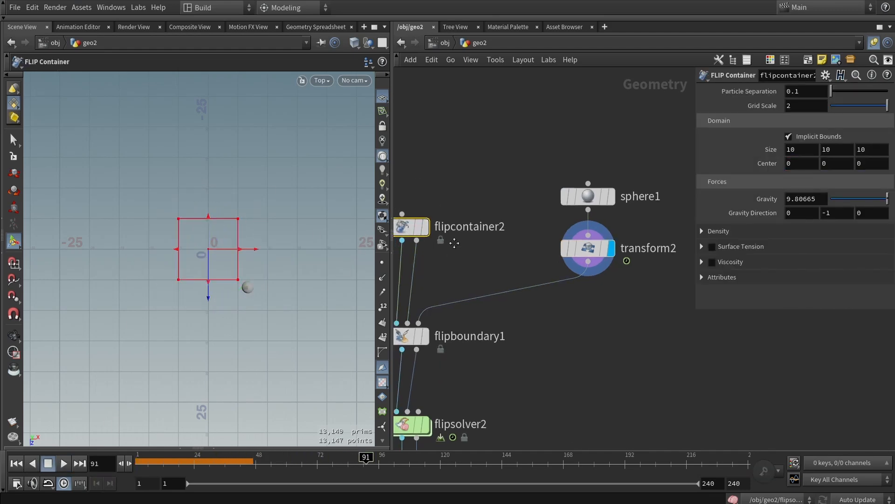
scroll(238, 292, up, 4)
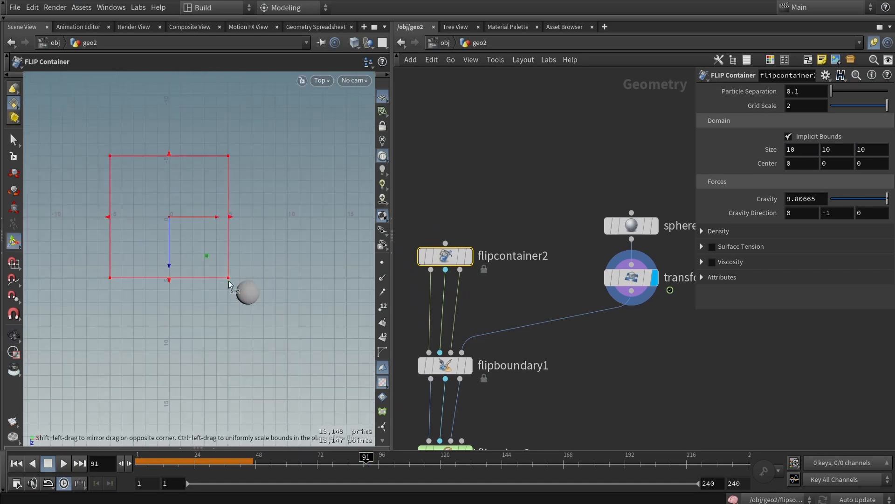
click(631, 226)
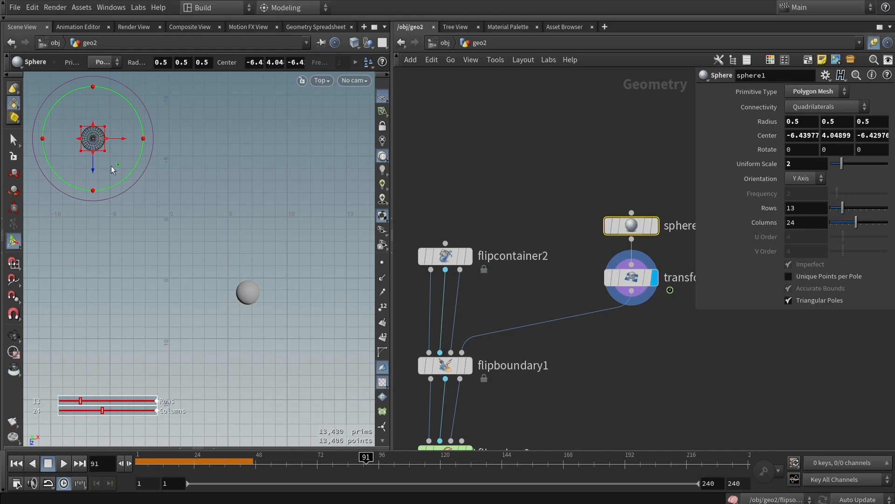
drag(117, 164, 153, 200)
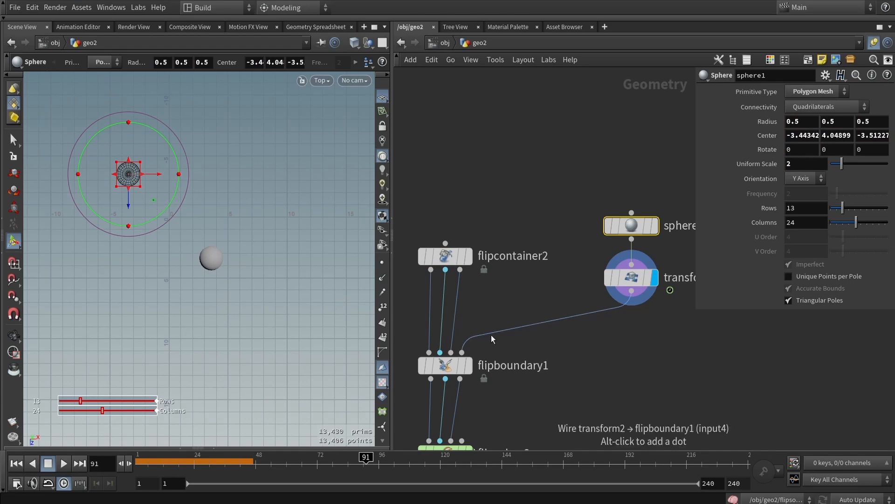
Display the FLIP Boundary and then the duplicated FLIP Solver, and replay the simulation from frame 1 in perspective, stopping at frame 50
key(h)
click(472, 264)
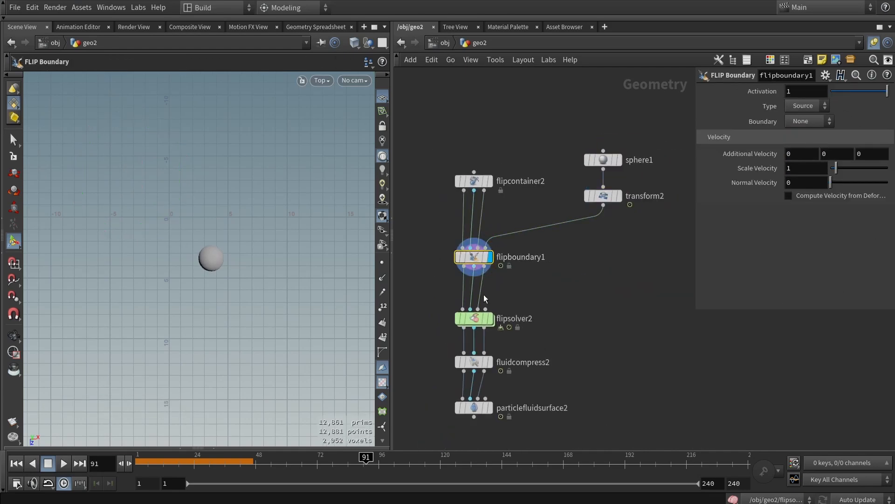
click(476, 321)
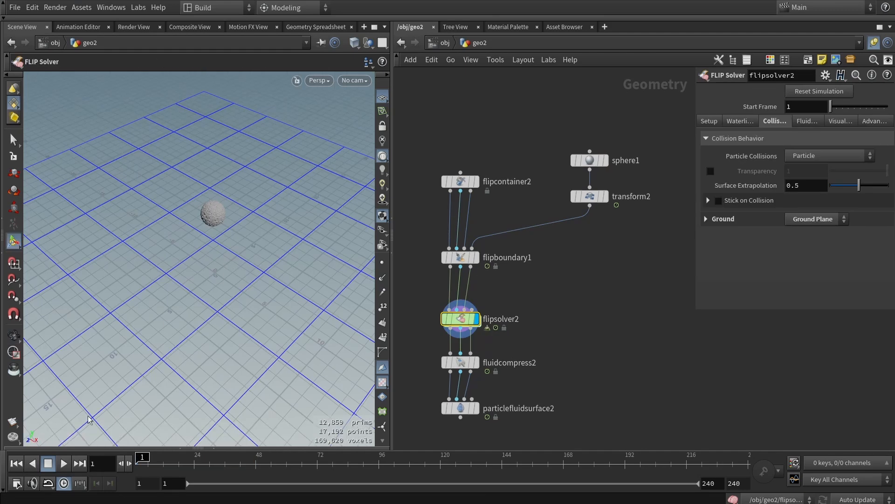
key(Up)
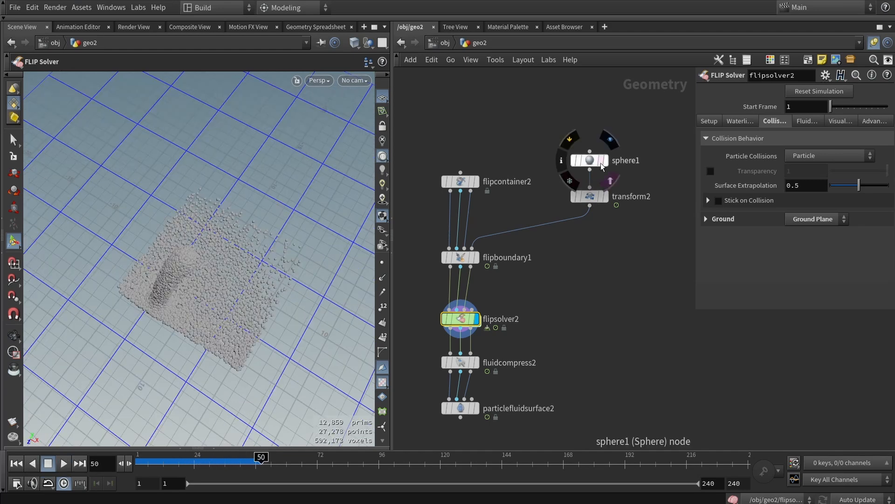
Show the sphere as a template over the simulated particles and examine the moving emission from above
click(602, 166)
drag(206, 289, 186, 213)
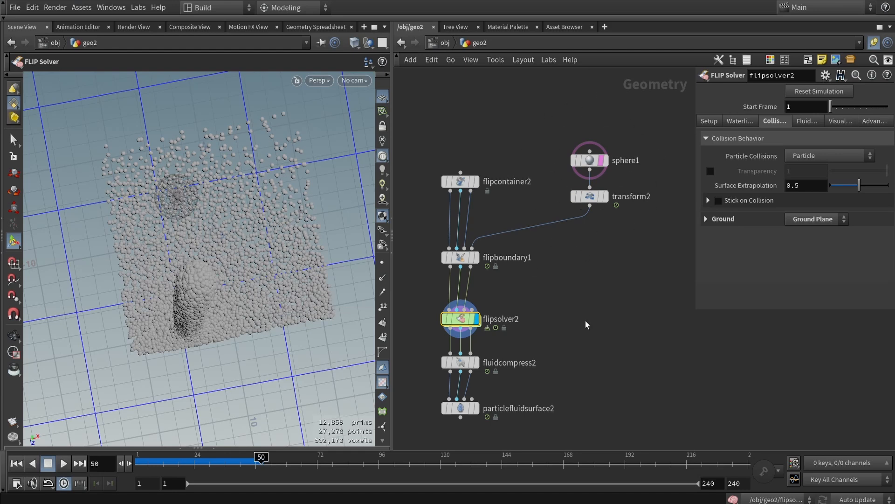
middle_drag(585, 320, 534, 359)
drag(530, 310, 589, 147)
click(575, 282)
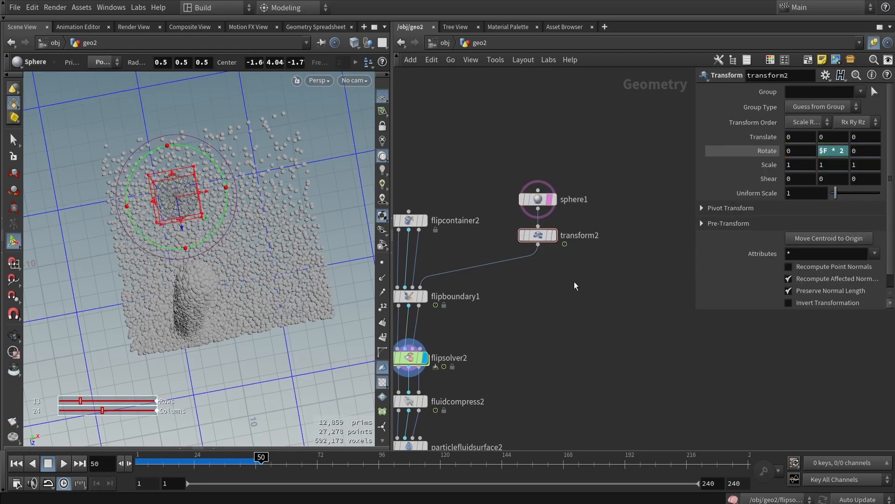
Display the Transform and shift it together with the sphere node upward to make room above the FLIP Boundary
scroll(531, 258, up, 2)
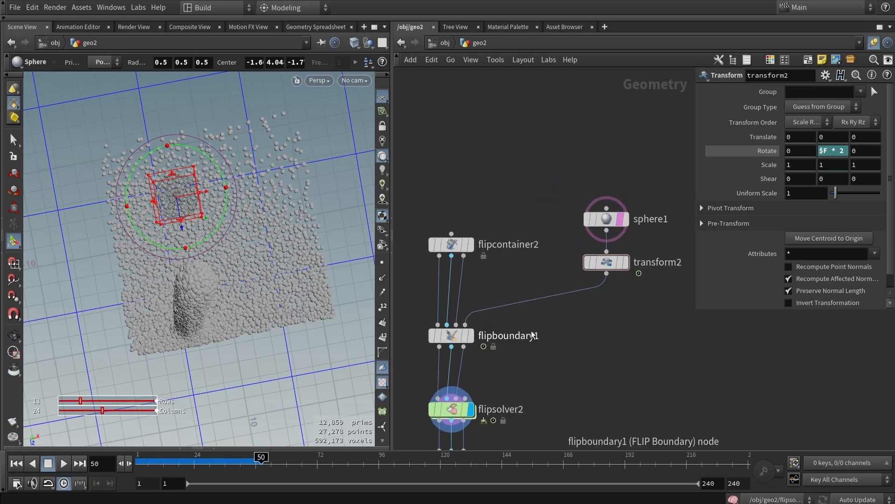
middle_drag(552, 312, 558, 312)
middle_drag(544, 379, 571, 349)
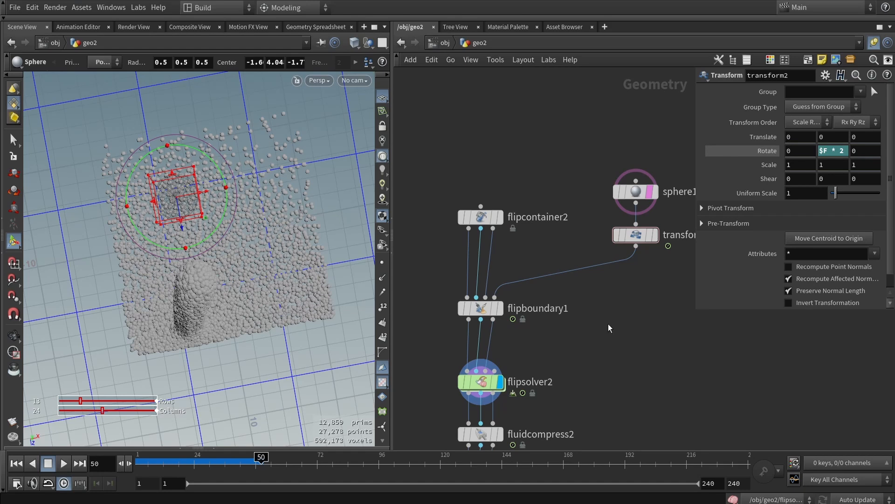
drag(627, 313, 595, 191)
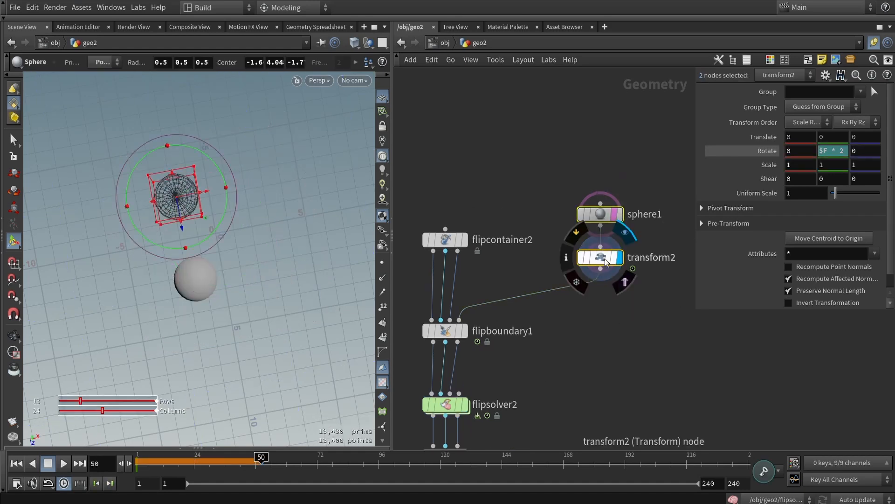
drag(600, 259, 602, 188)
click(601, 256)
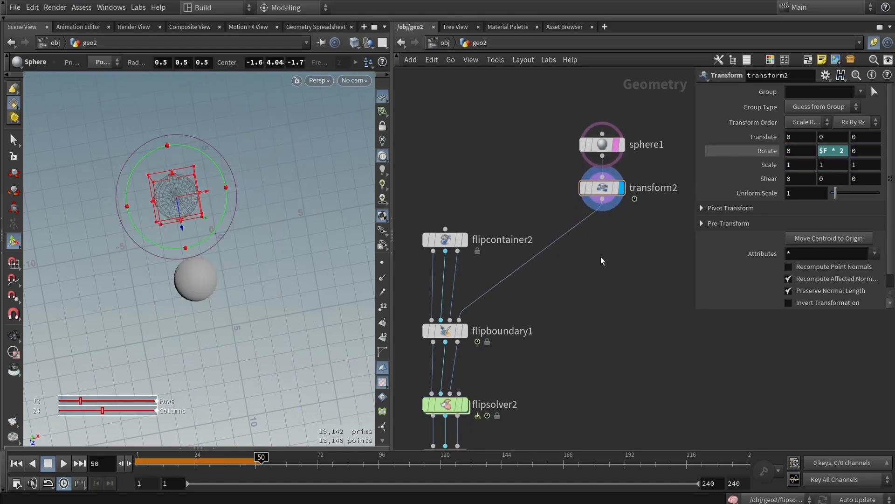
Insert a Point Velocity node between the Transform and the FLIP Boundary, and display it
key(Tab)
text(point)
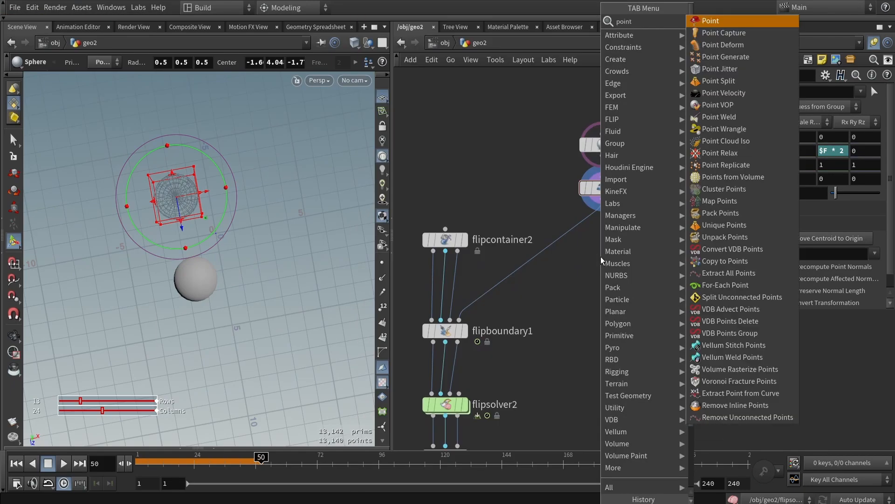
text( ve)
key(Return)
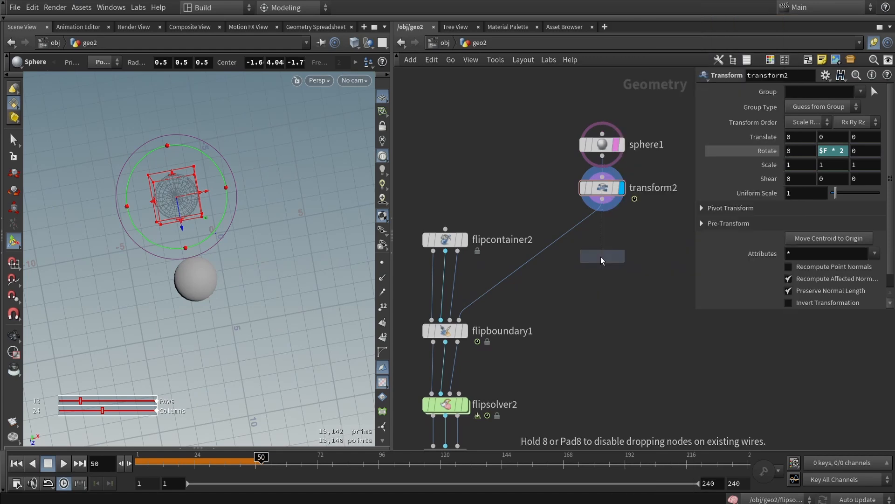
click(601, 257)
scroll(601, 258, up, 3)
mouse_move(602, 254)
mouse_down()
mouse_move(568, 237)
mouse_move(601, 237)
mouse_move(604, 249)
mouse_up()
Enable Add Velocity on the Point Velocity node and set its Y component to 5
click(710, 104)
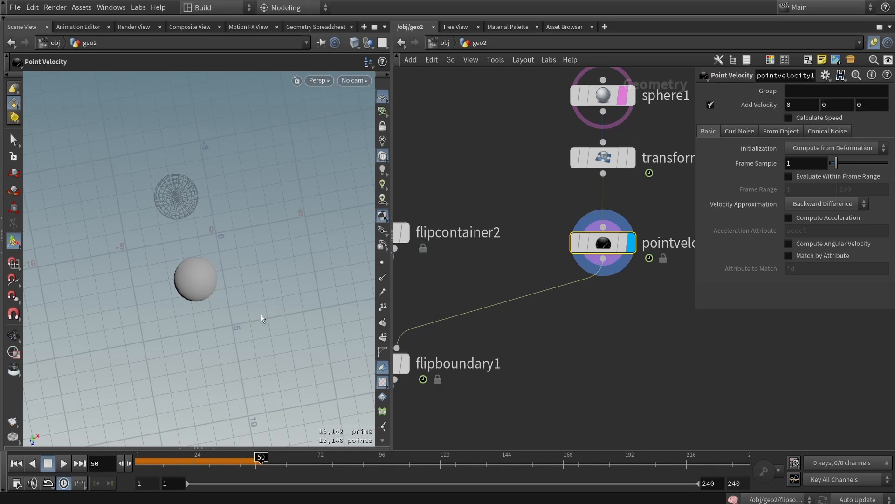
drag(261, 314, 161, 291)
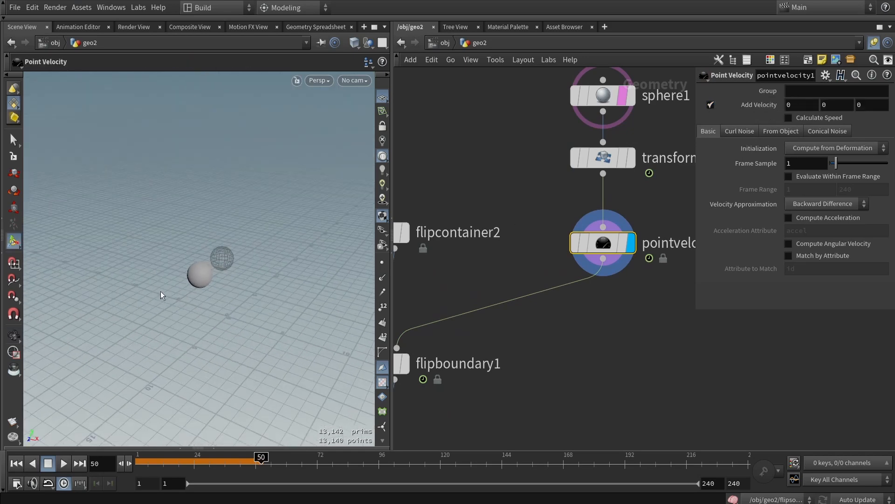
click(805, 104)
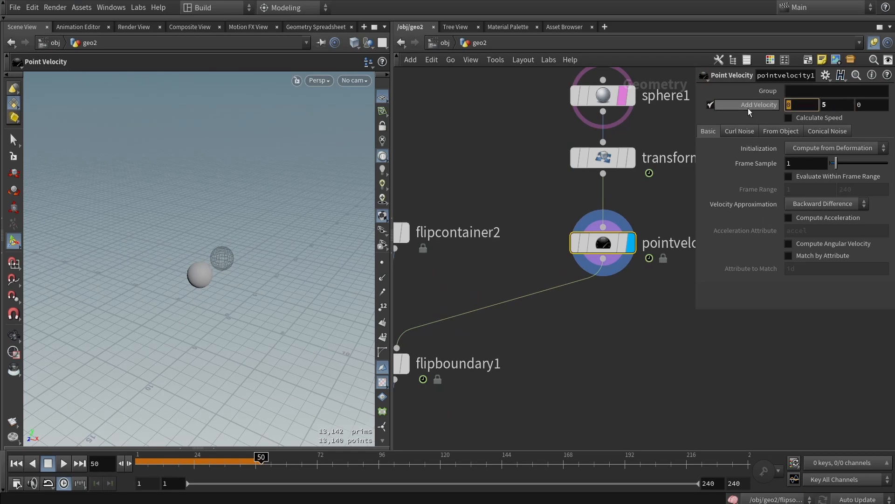
Set the Point Velocity's added X velocity to 6 and play the displayed FLIP Solver's simulation from frame 1
text(6)
key(Return)
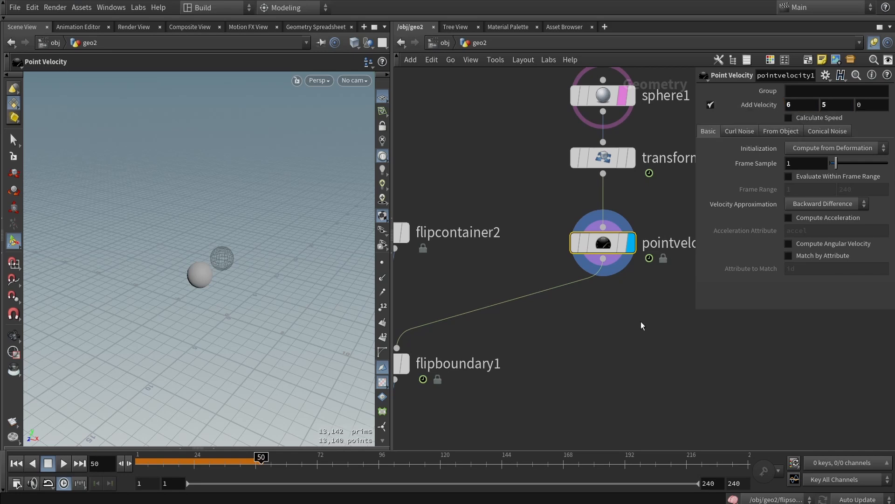
key(h)
scroll(562, 280, up, 3)
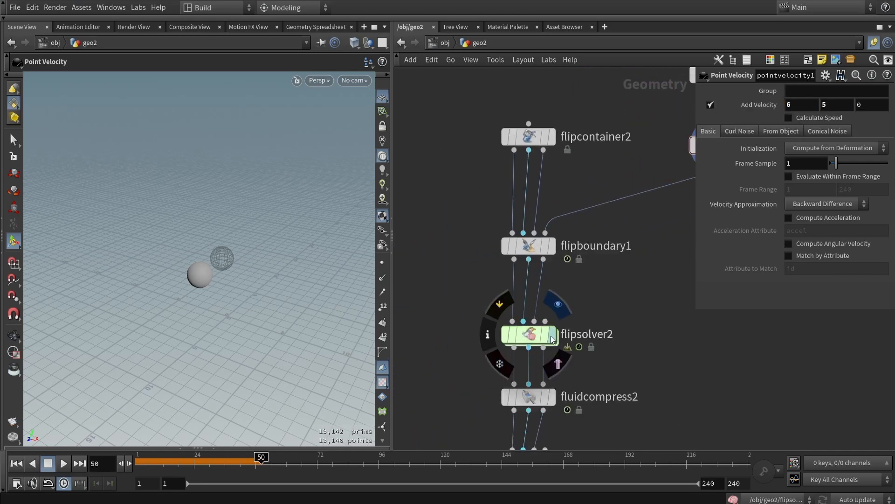
click(553, 335)
drag(259, 462, 133, 465)
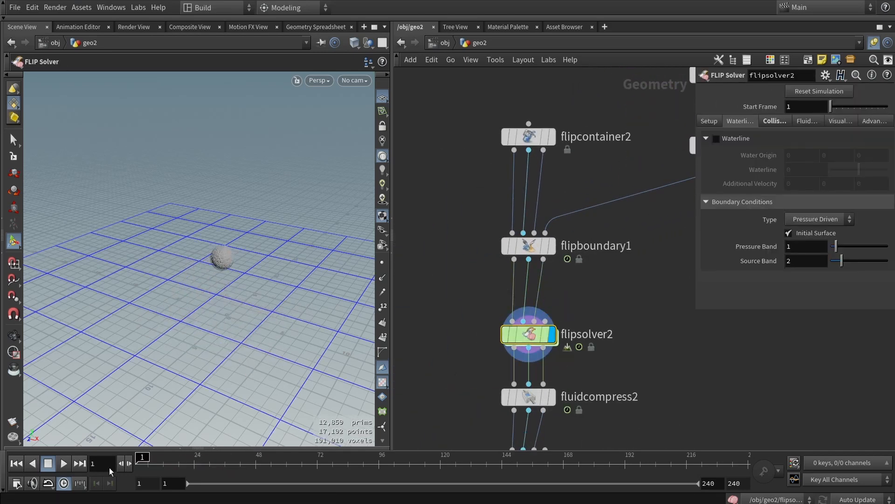
click(64, 464)
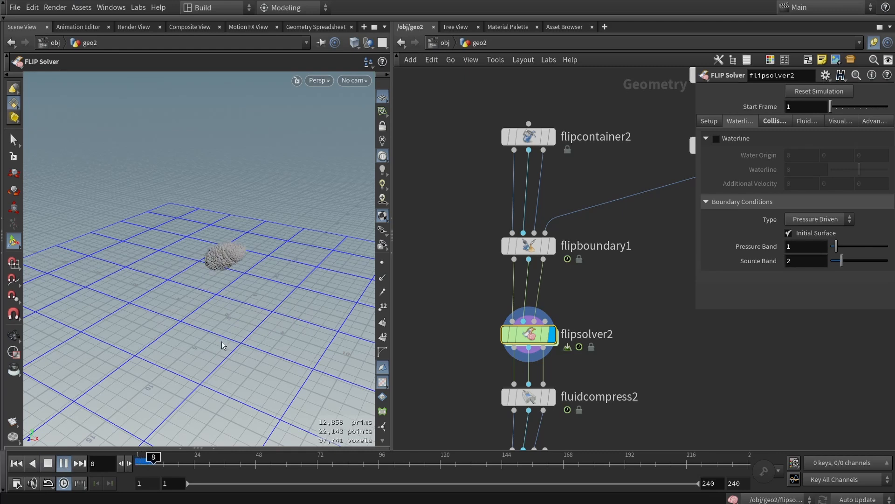
Examine the emitted fluid from the side and from above during playback, and stop the playback to inspect it closely
drag(234, 338, 210, 248)
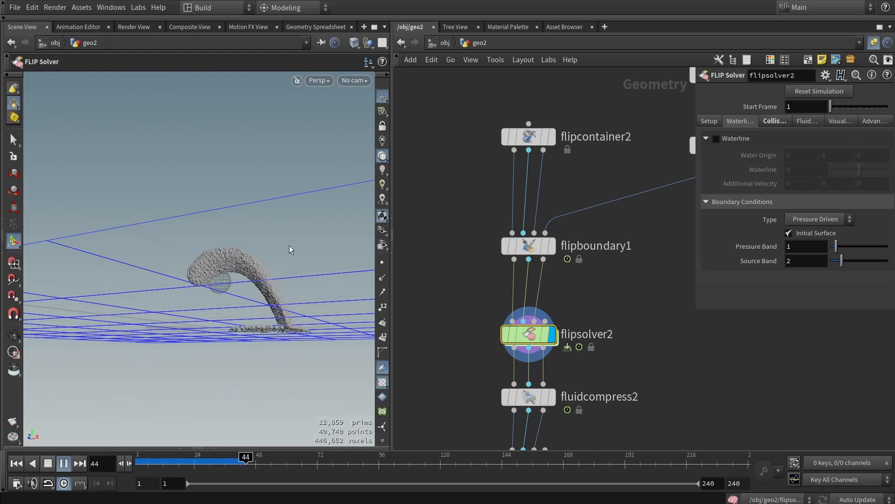
key(Escape)
drag(293, 253, 118, 415)
key(Return)
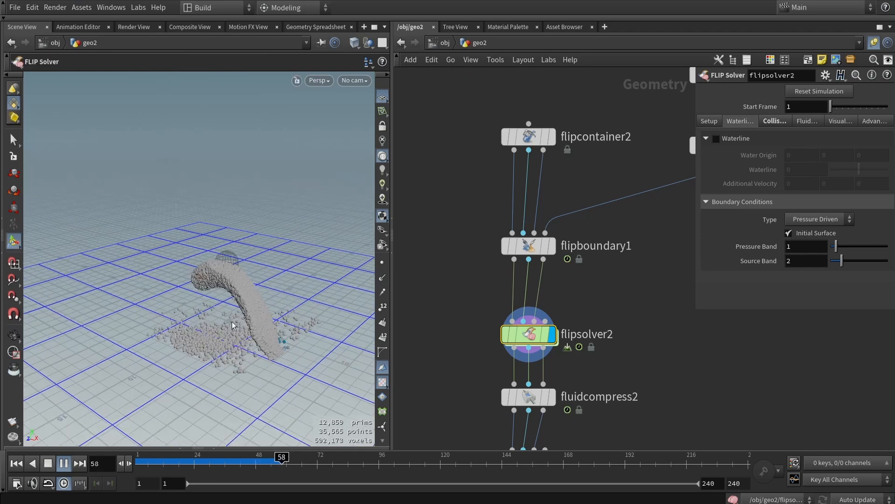
drag(281, 272, 209, 302)
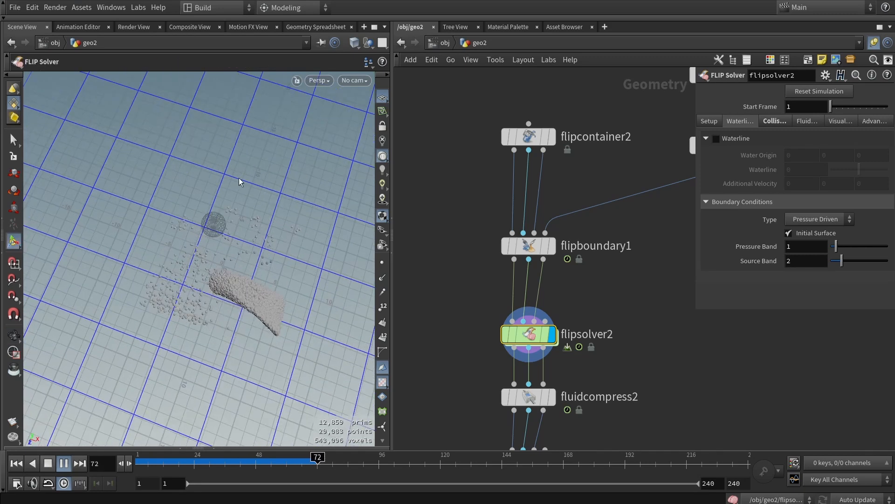
click(48, 463)
drag(219, 289, 292, 232)
scroll(248, 299, up, 5)
drag(248, 300, 211, 319)
scroll(211, 285, down, 4)
Select the FLIP Container and compare the emitted particles with its domain bounds
click(532, 138)
drag(219, 243, 230, 174)
key(Return)
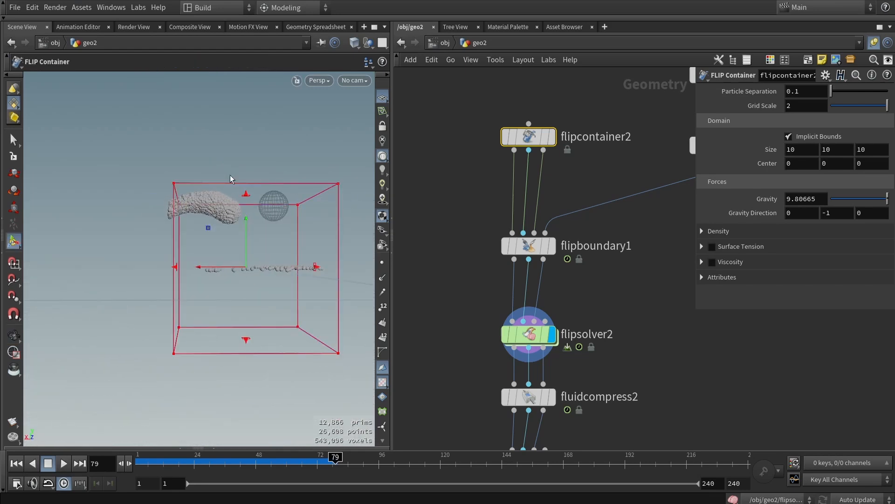
key(Escape)
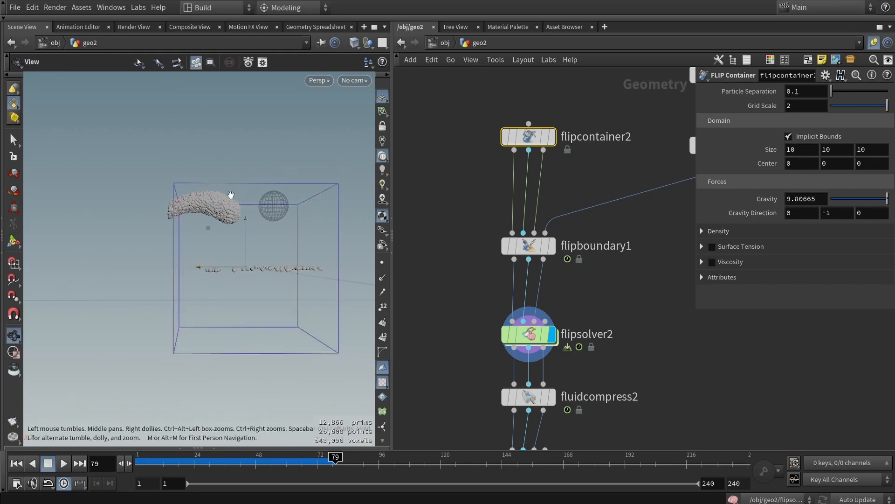
drag(289, 219, 219, 224)
key(Return)
scroll(560, 285, down, 5)
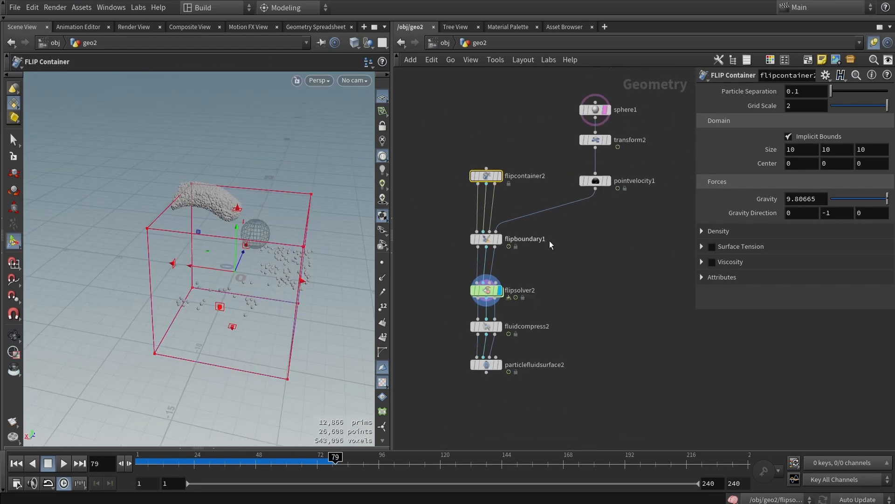
Paste an Attribute Wrangle containing @N = lookat(@P, {0,0,0}) * {0,0,-1}; and @v = @N * 5; under the Transform, display it, and enlarge its parameter area
drag(559, 278, 491, 212)
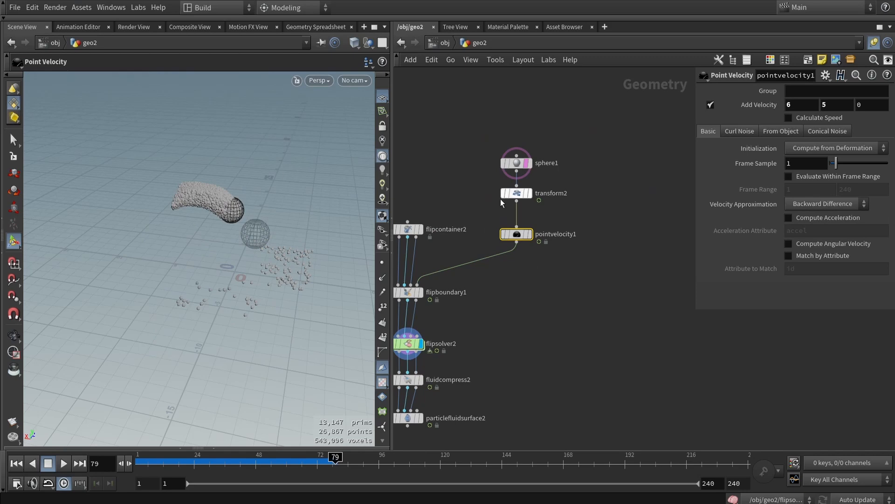
scroll(500, 199, up, 3)
key(ctrl+v)
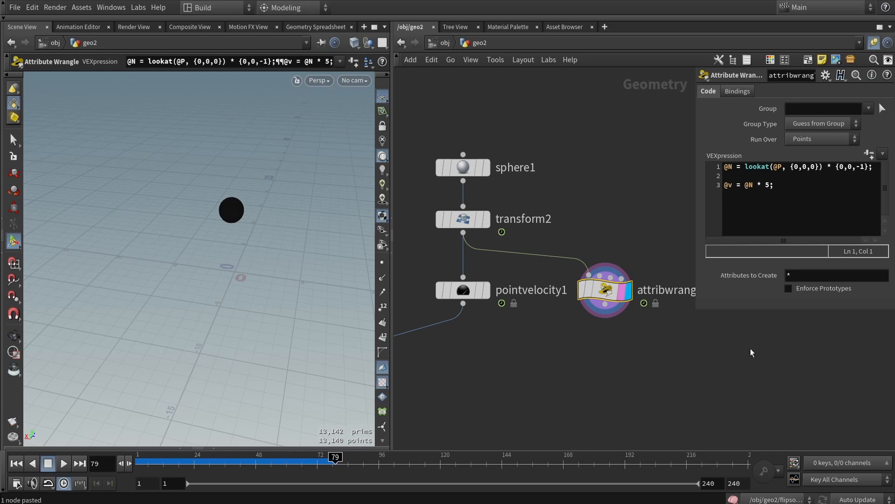
drag(695, 311, 547, 237)
Show the point normals on the sphere and examine the direction they point
scroll(242, 214, up, 2)
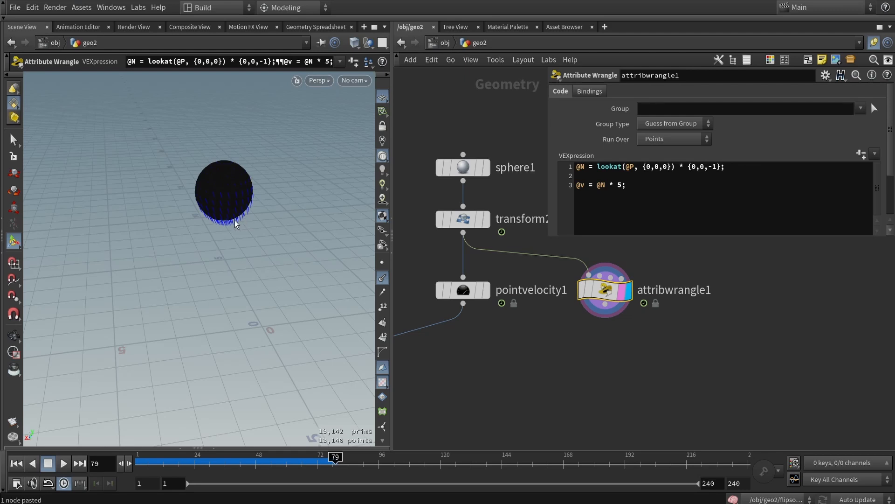
alt+drag(304, 219, 256, 234)
scroll(274, 267, up, 5)
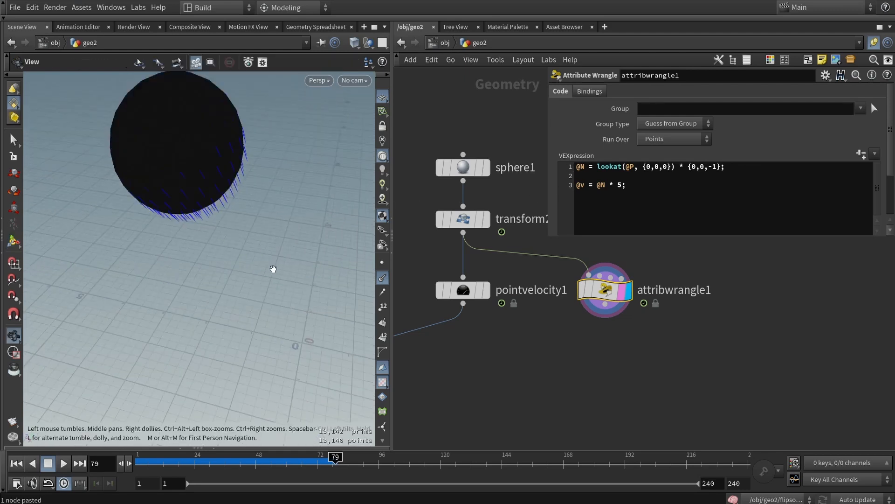
alt+drag(274, 267, 290, 339)
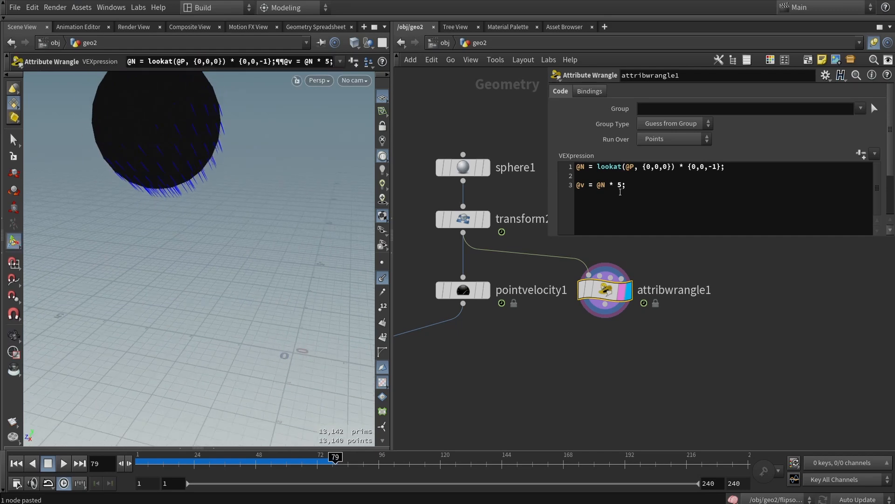
Review the wrangle's VEX code, covering the lookat target, the normal, and the velocity multiplier
drag(597, 168, 668, 168)
click(628, 167)
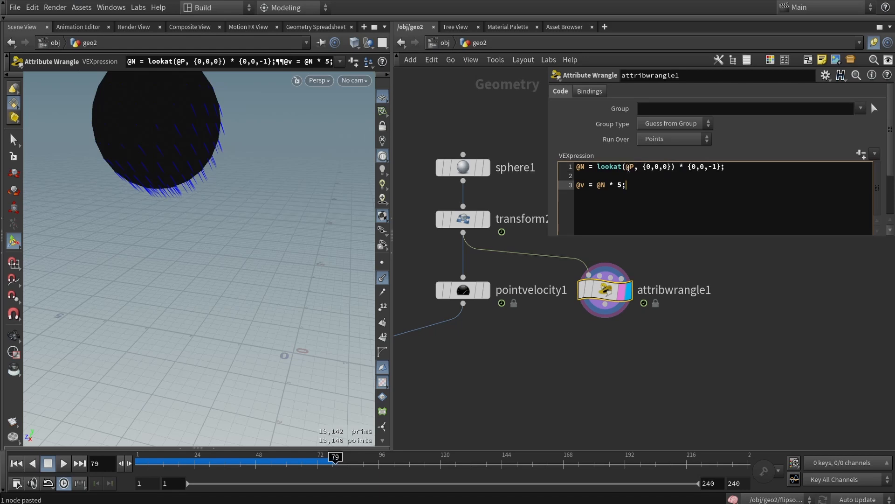
drag(643, 167, 659, 169)
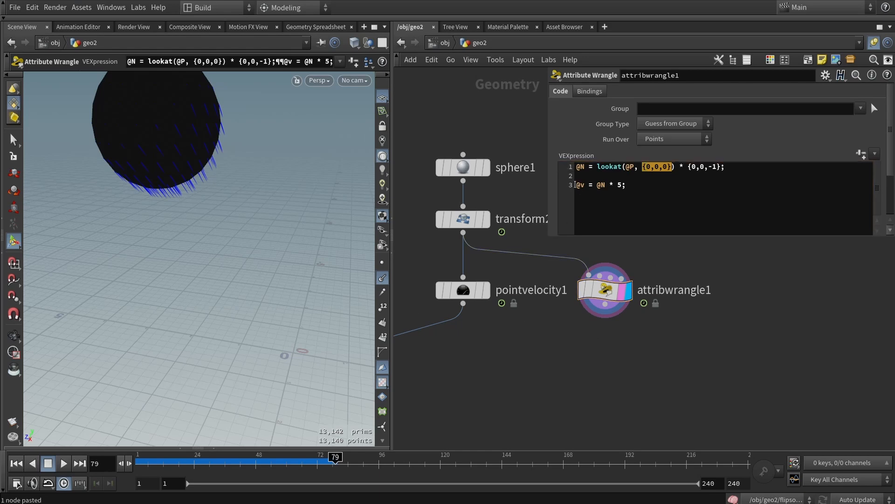
drag(575, 185, 577, 167)
click(644, 187)
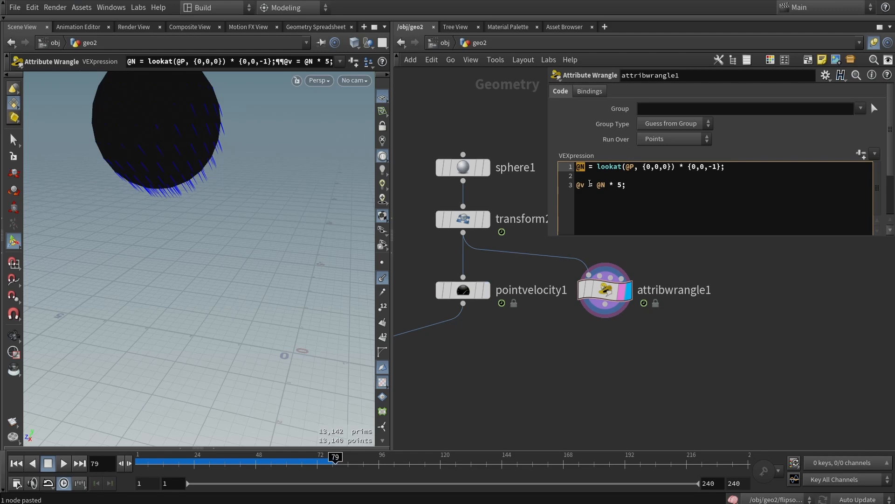
drag(597, 184, 605, 184)
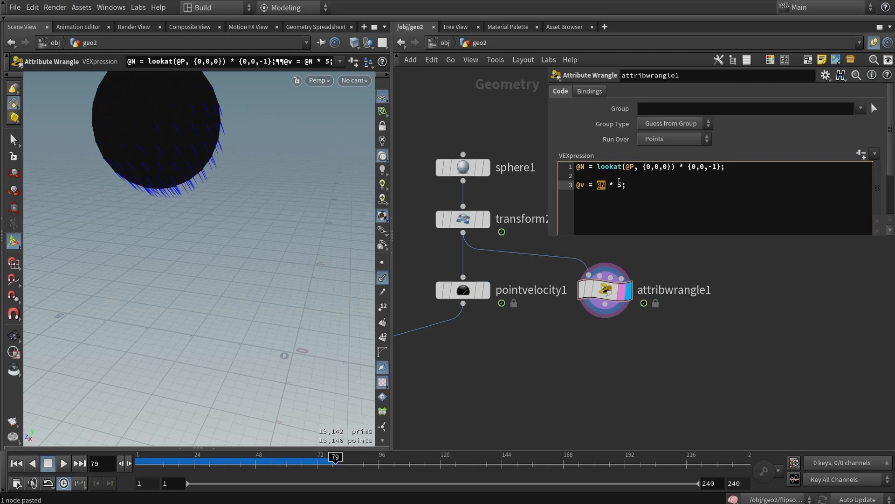
double_click(621, 185)
double_click(582, 184)
Connect the Attribute Wrangle's output to the FLIP Boundary in place of the Point Velocity
scroll(575, 360, down, 3)
scroll(631, 300, up, 2)
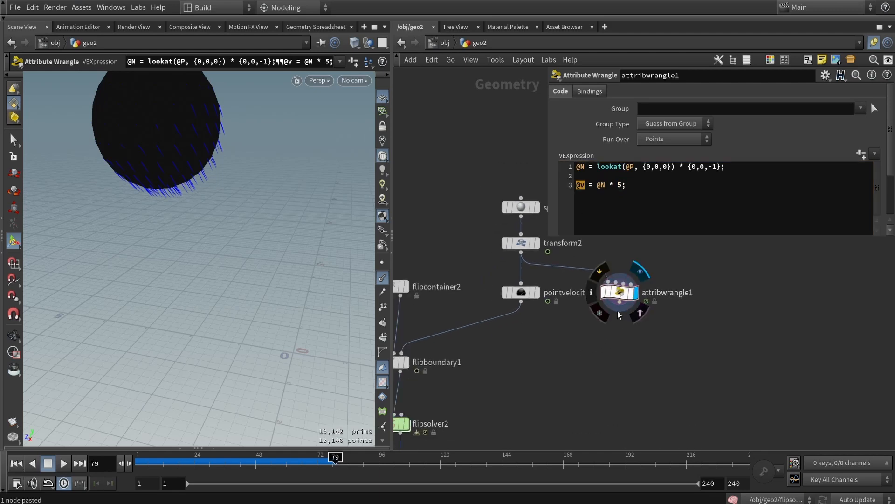
drag(631, 301, 402, 351)
drag(486, 191, 512, 203)
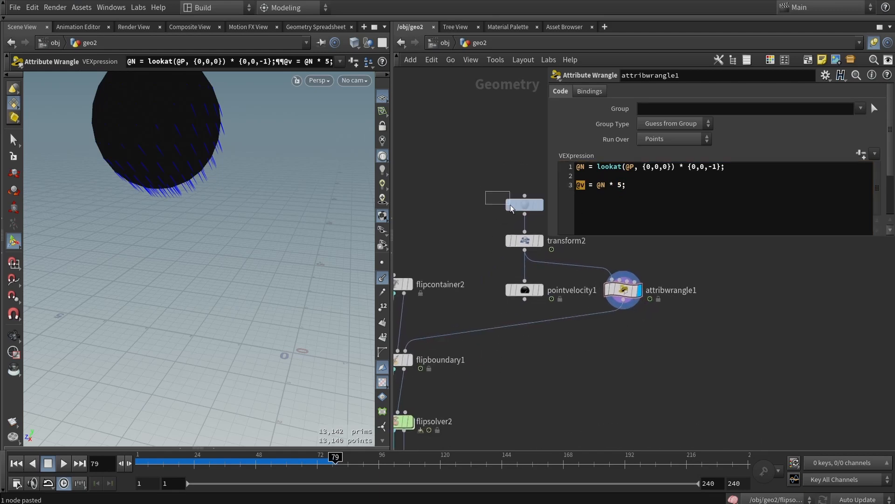
Display the FLIP Solver at frame 1 and view the emitting sphere over the ground grid from above
drag(335, 462, 139, 461)
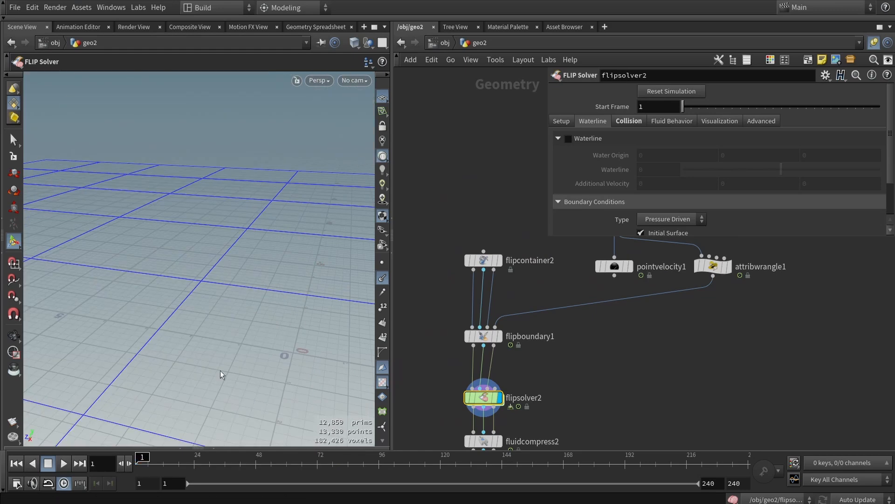
scroll(305, 243, down, 5)
middle_drag(305, 242, 226, 275)
key(Return)
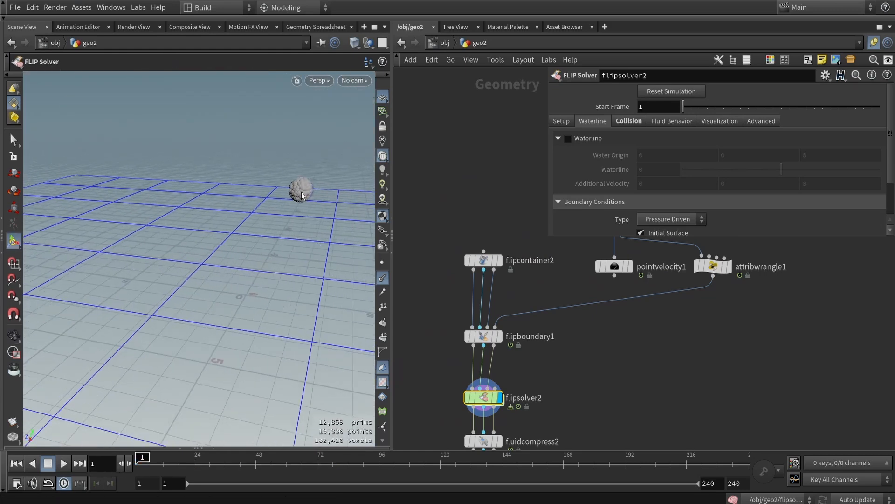
drag(309, 221, 282, 216)
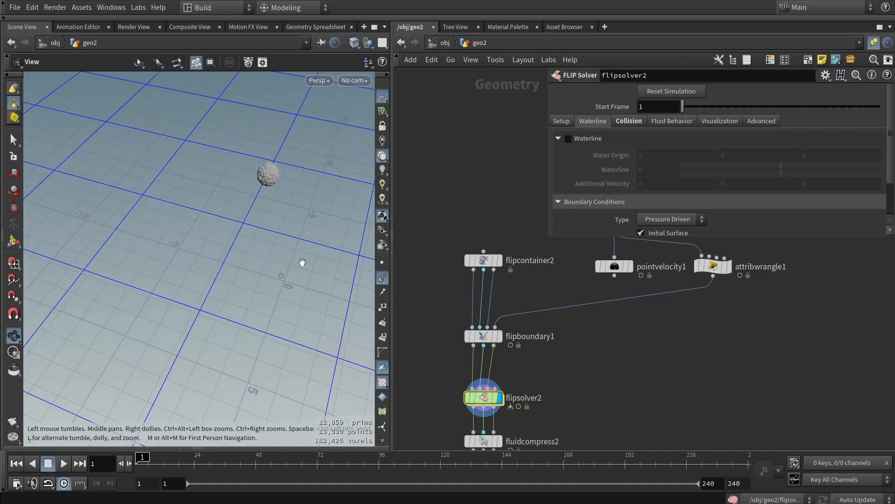
drag(291, 279, 194, 294)
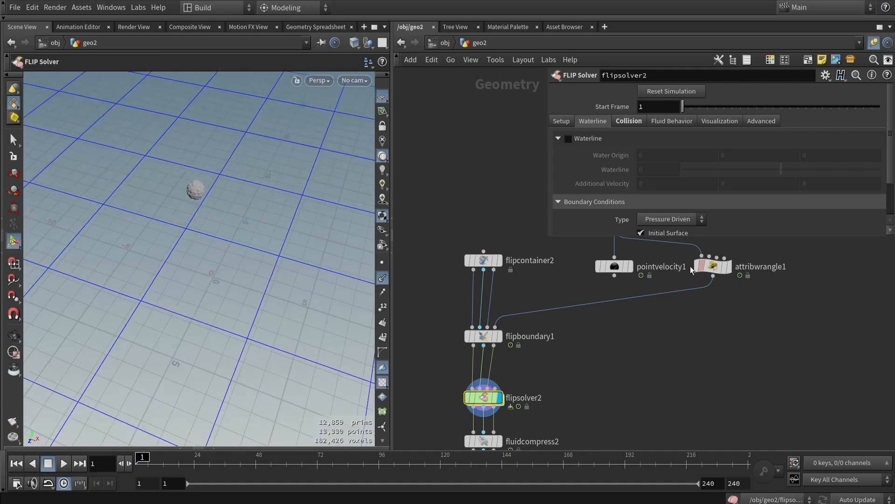
Enable Waterline on the FLIP Solver, play the simulation, and stop it to view the splash
click(713, 271)
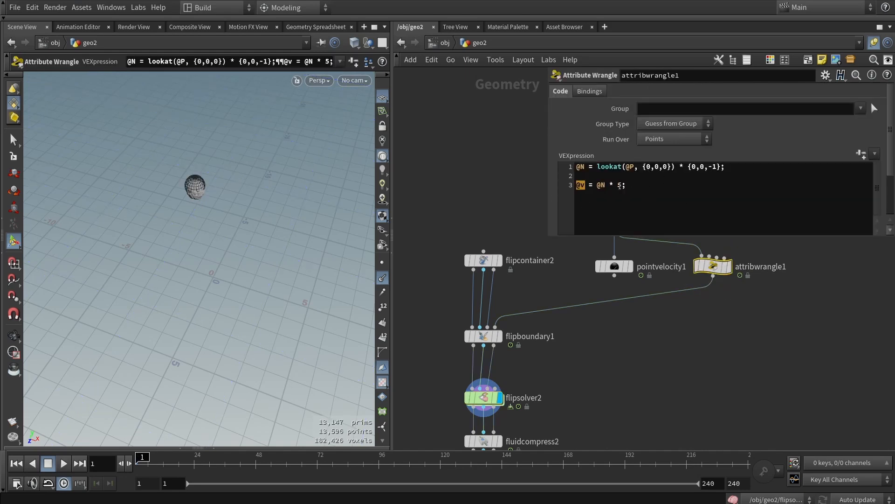
mouse_move(492, 344)
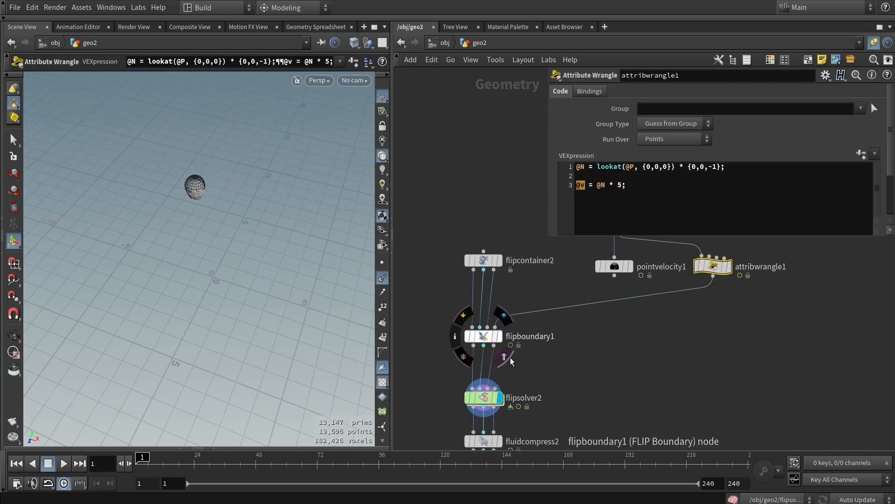
click(484, 398)
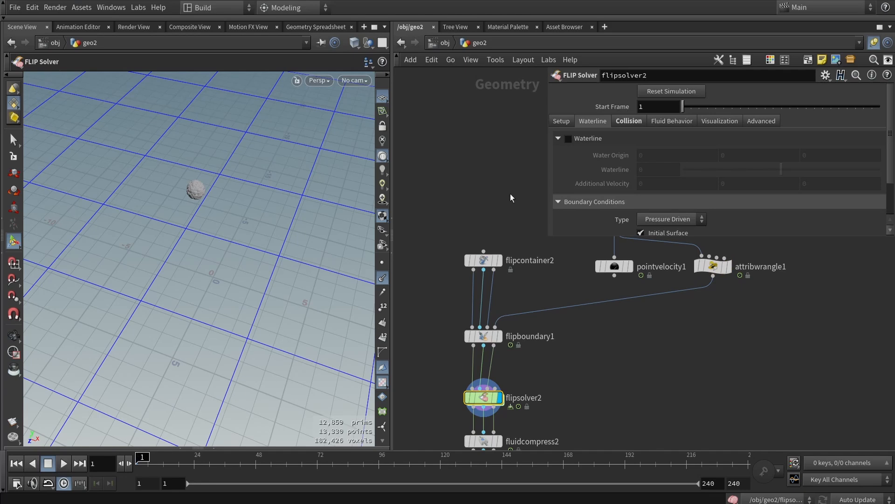
click(568, 140)
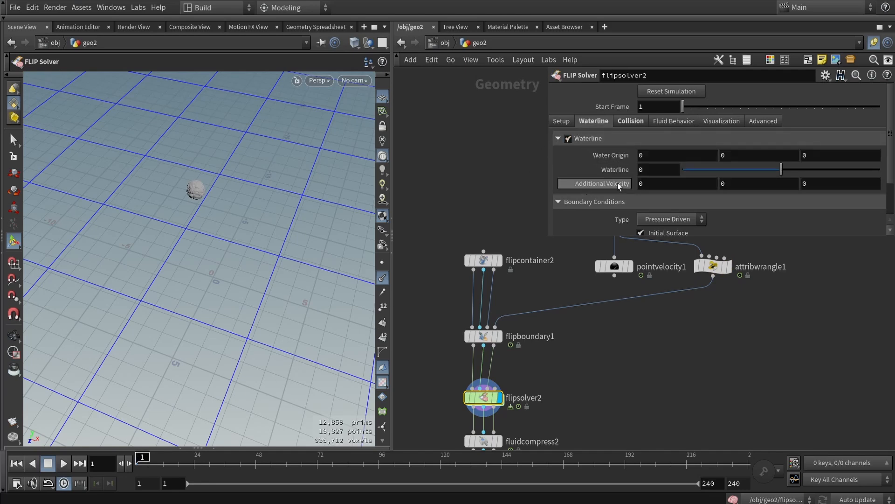
click(64, 463)
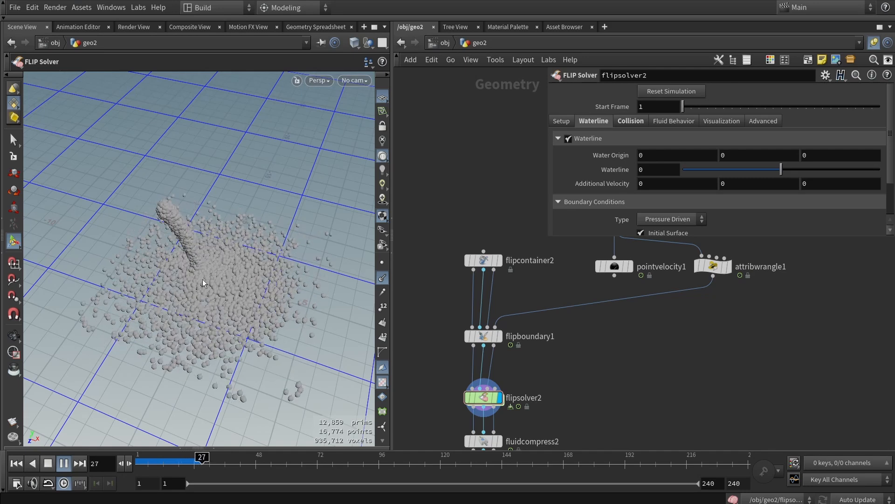
key(Escape)
drag(110, 428, 368, 210)
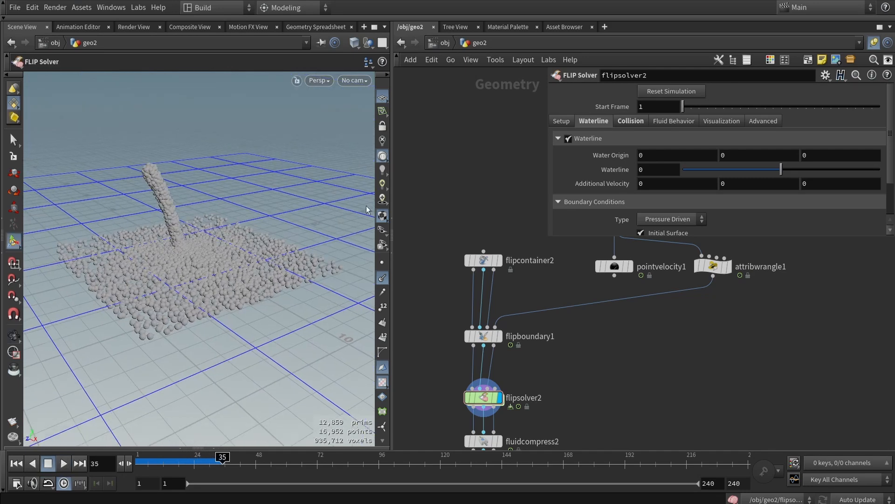
Return to frame 1, raise the FLIP Solver's Waterline to 0.76, and play the simulation
click(628, 121)
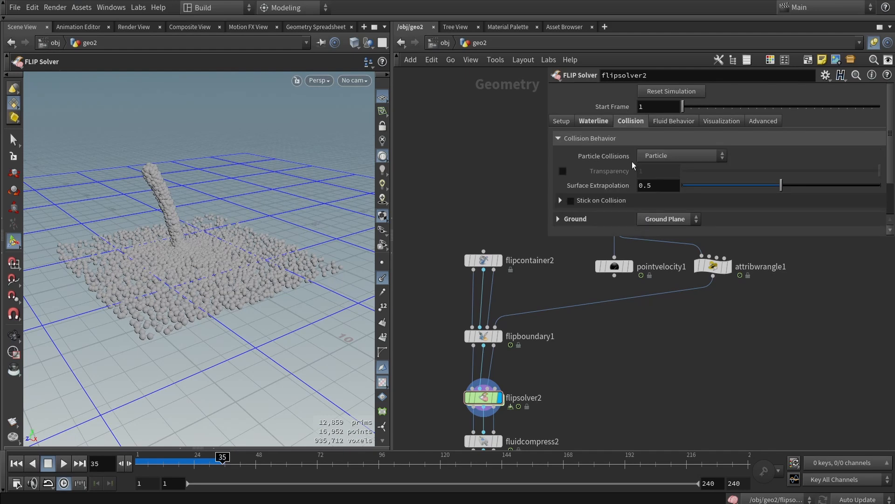
scroll(629, 154, down, 1)
scroll(648, 187, up, 1)
click(606, 122)
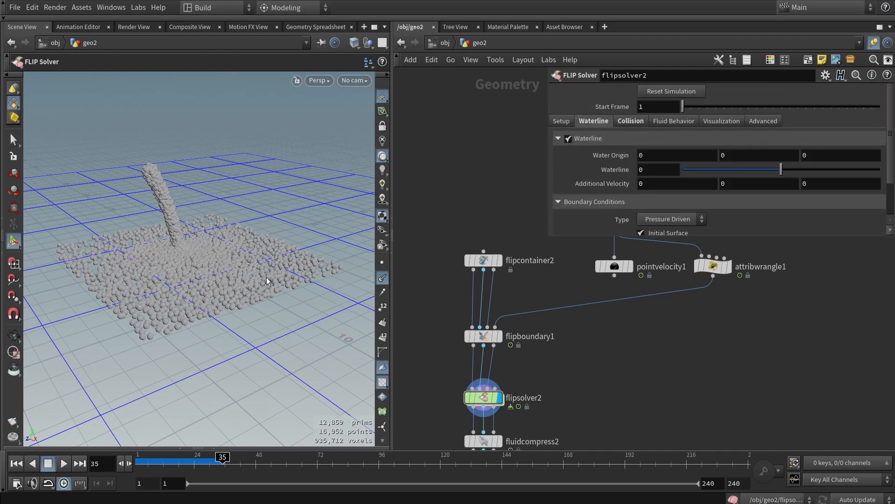
drag(267, 280, 264, 268)
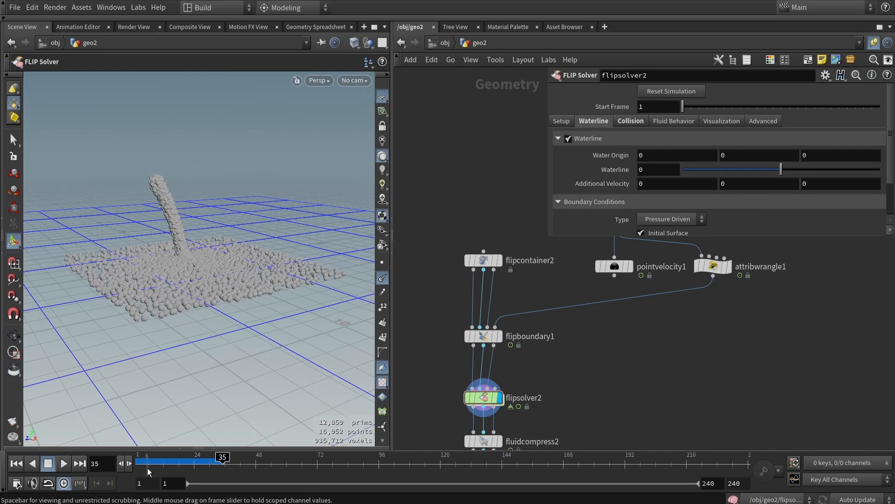
drag(149, 471, 138, 466)
drag(781, 169, 789, 173)
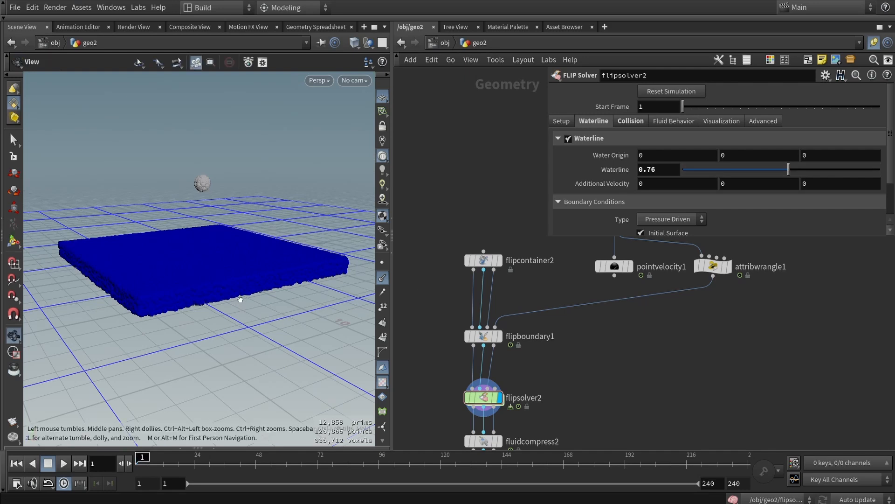
drag(140, 303, 146, 422)
key(Up)
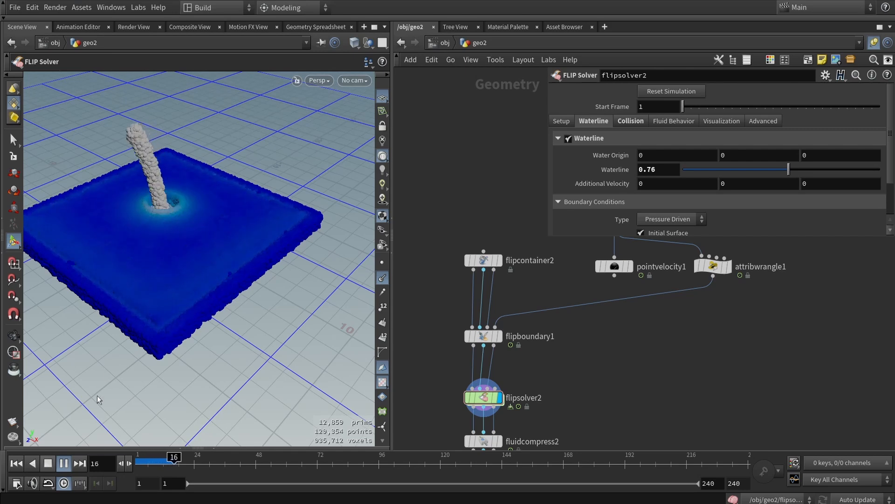
Turn off the point normals display and view the flipsolver2 fluid surface from a lower angle
key(space+2)
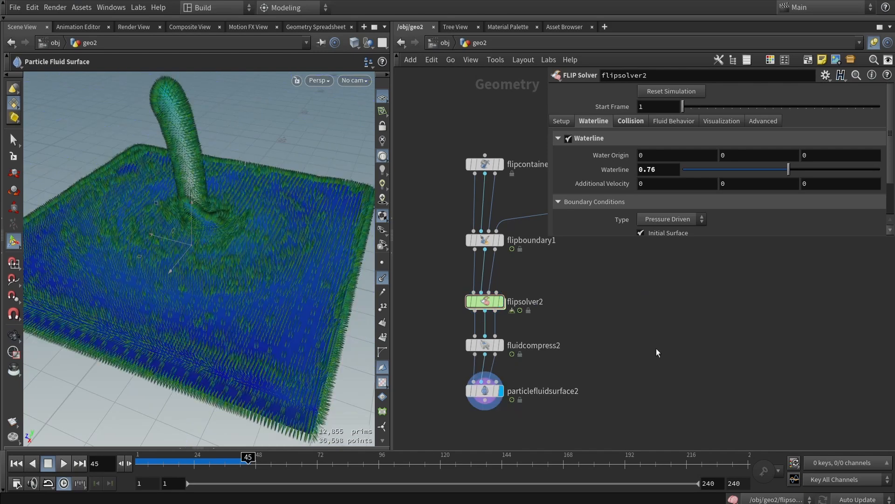
click(382, 278)
mouse_move(283, 264)
alt+mouse_down()
mouse_move(340, 261)
mouse_move(299, 242)
mouse_move(285, 249)
alt+mouse_up()
scroll(639, 307, down, 5)
scroll(643, 296, up, 5)
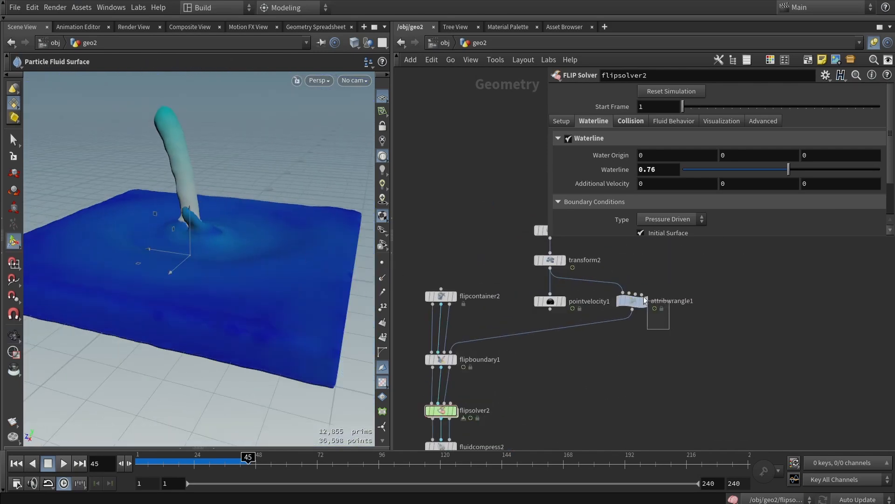
Examine the velocity expression in attribwrangle1 and compare it with the velocity settings of pointvelocity1
click(643, 298)
click(588, 184)
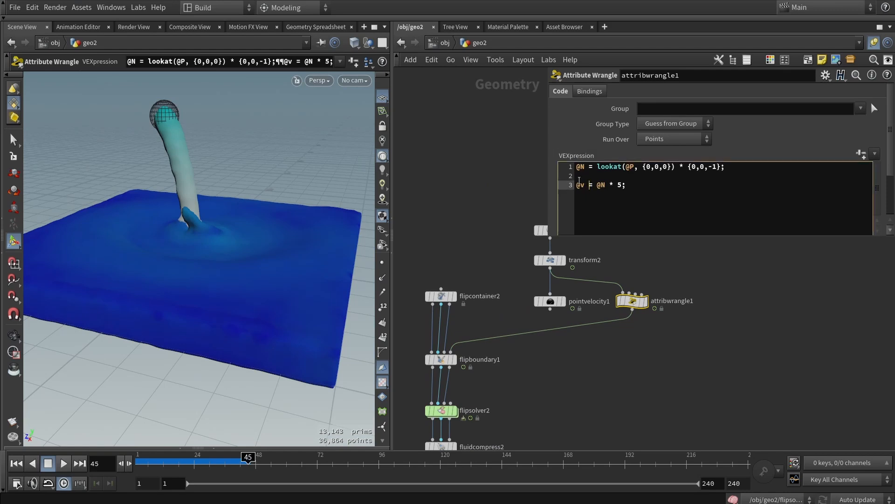
drag(579, 184, 628, 184)
click(650, 182)
click(550, 302)
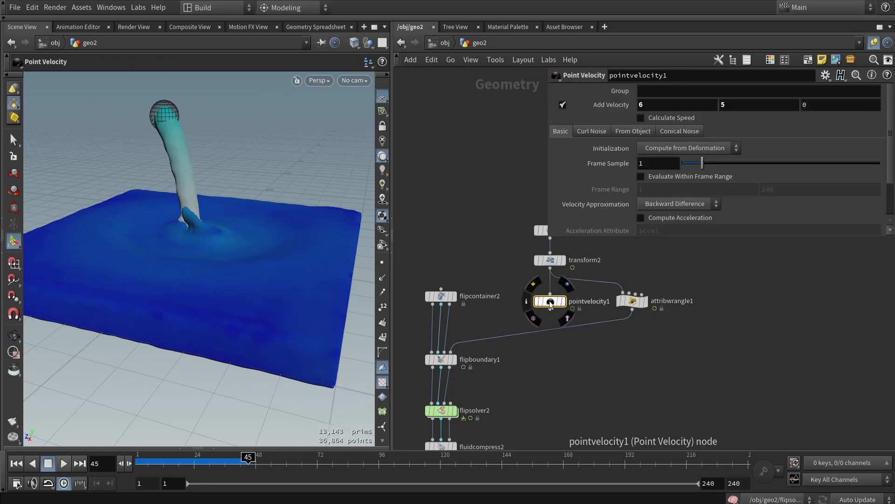
click(633, 301)
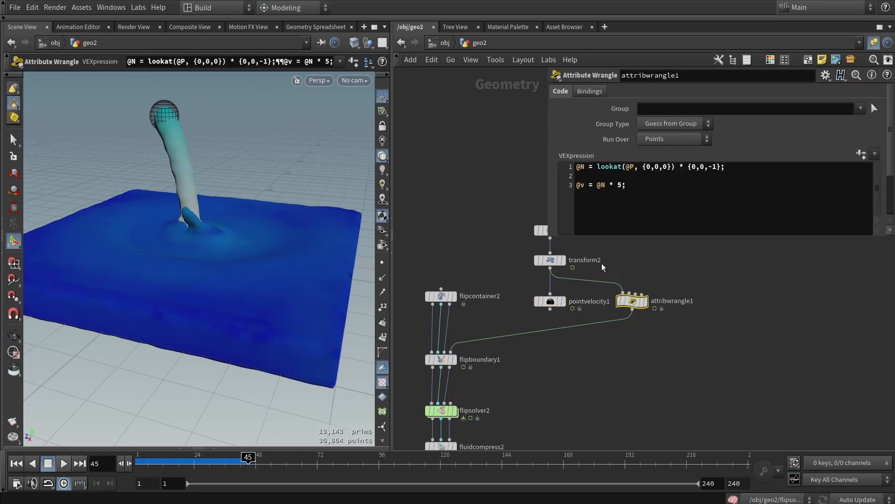
click(712, 286)
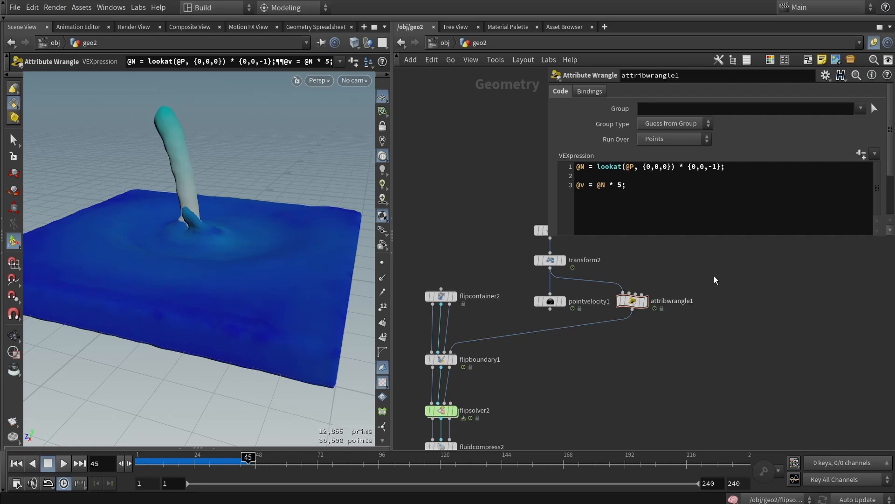
middle_drag(528, 201, 489, 252)
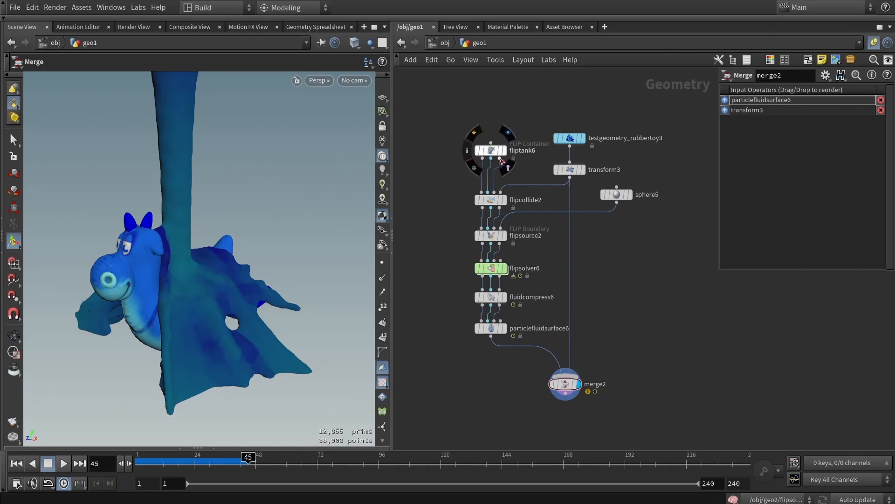
Inspect the flipcollide2 and flipsource2 nodes and play the rubber toy simulation from the first frame
scroll(502, 202, up, 2)
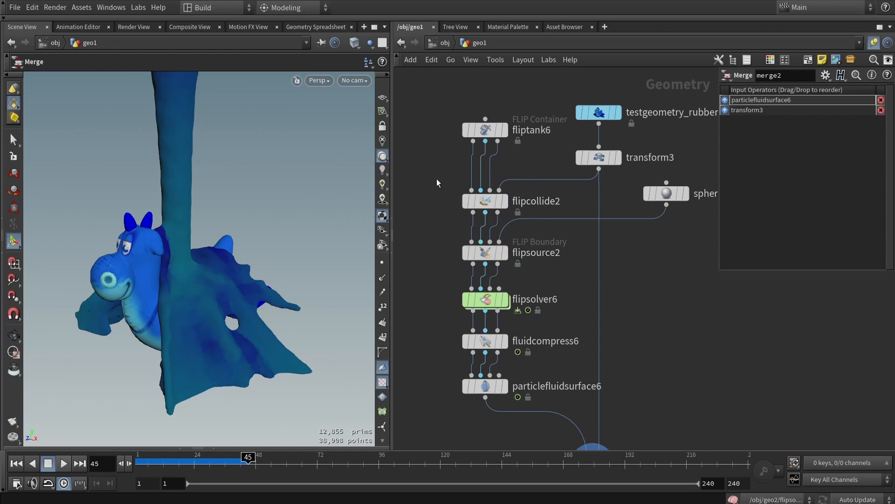
click(484, 201)
click(485, 252)
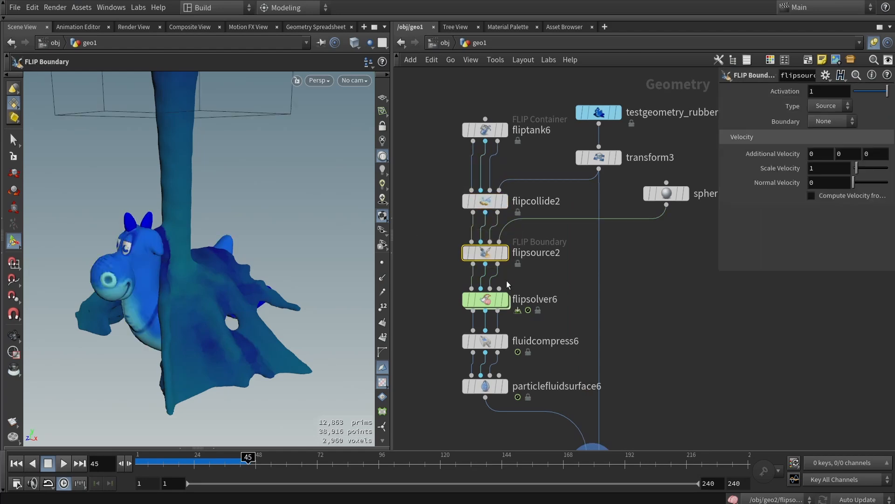
drag(222, 459, 153, 250)
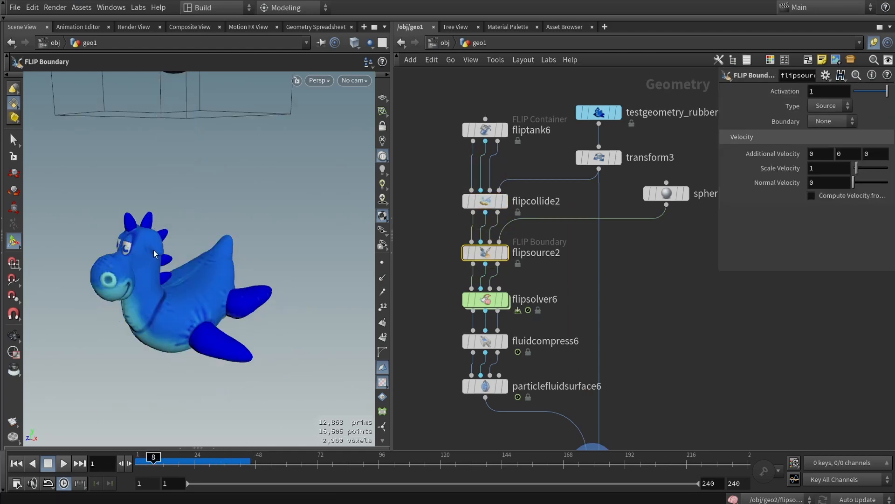
key(Up)
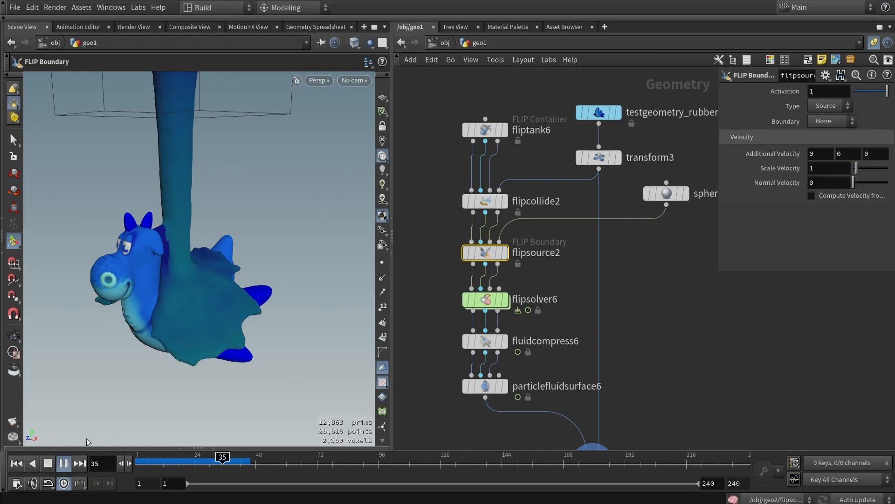
Stop the playback and examine the fliptank6 container settings and its domain box around the toy
key(Escape)
drag(85, 438, 210, 313)
middle_drag(433, 141, 449, 187)
drag(454, 131, 553, 196)
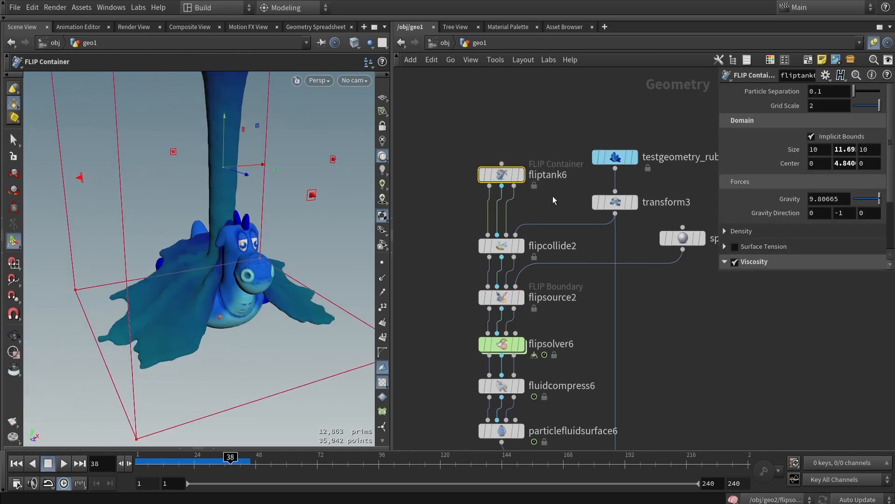
scroll(307, 245, down, 4)
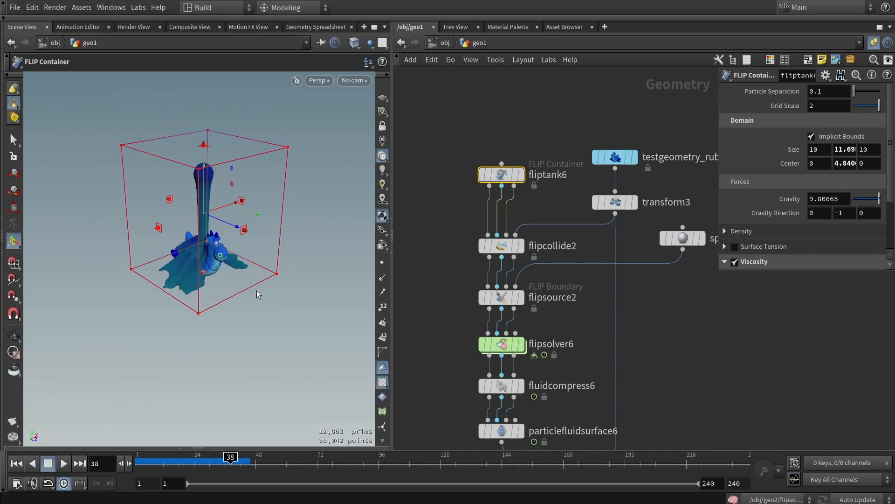
Inspect the collision settings of flipcollide2 and the source boundary settings of flipsource2
click(501, 246)
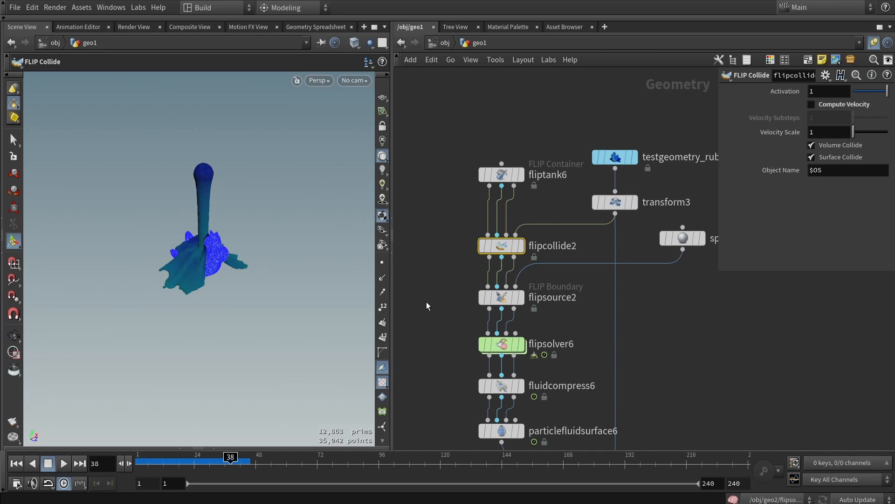
middle_drag(446, 282, 421, 241)
drag(423, 237, 538, 270)
key(Escape)
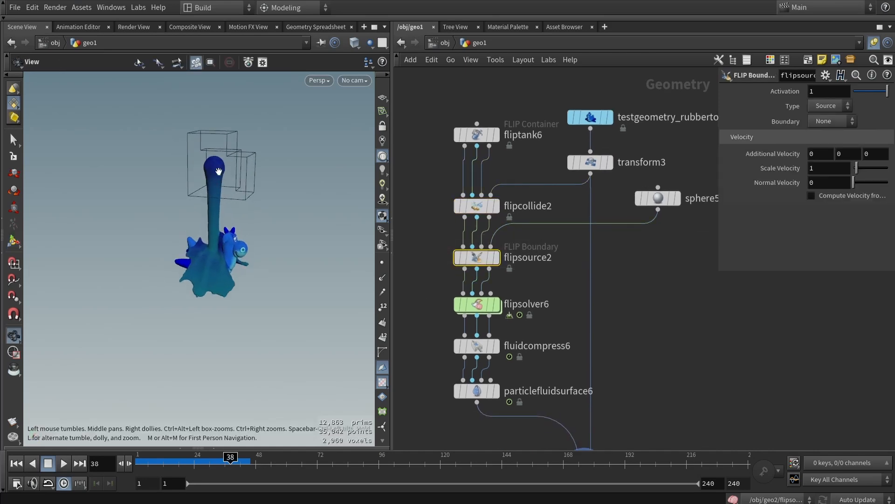
alt+right_drag(219, 172, 180, 175)
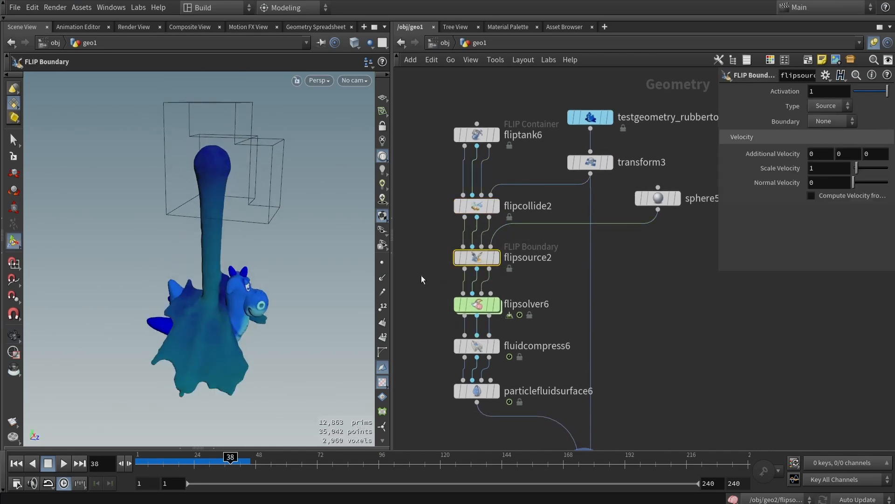
Widen the parameter area of flipsolver6 and look through its setup and advanced settings
drag(421, 275, 516, 323)
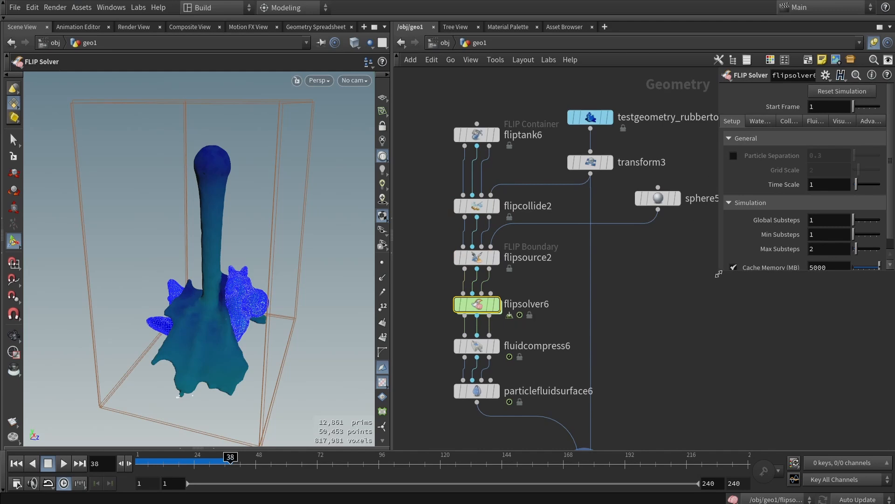
drag(719, 273, 644, 304)
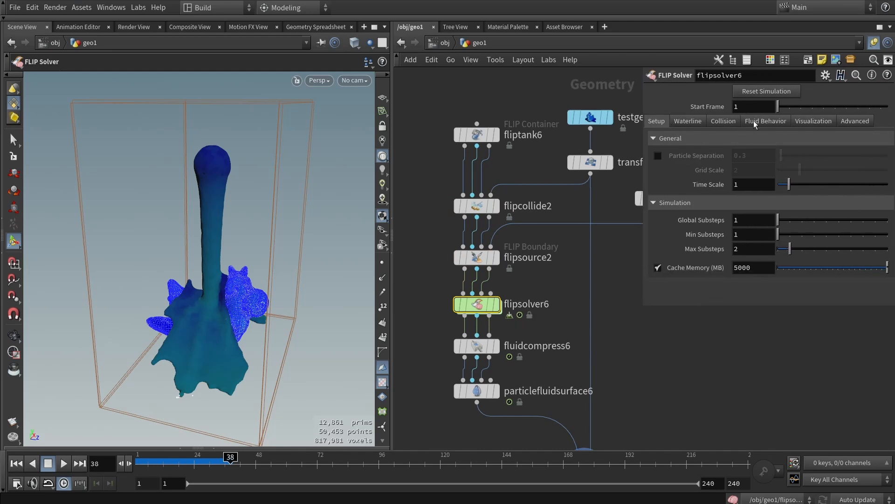
scroll(754, 124, down, 5)
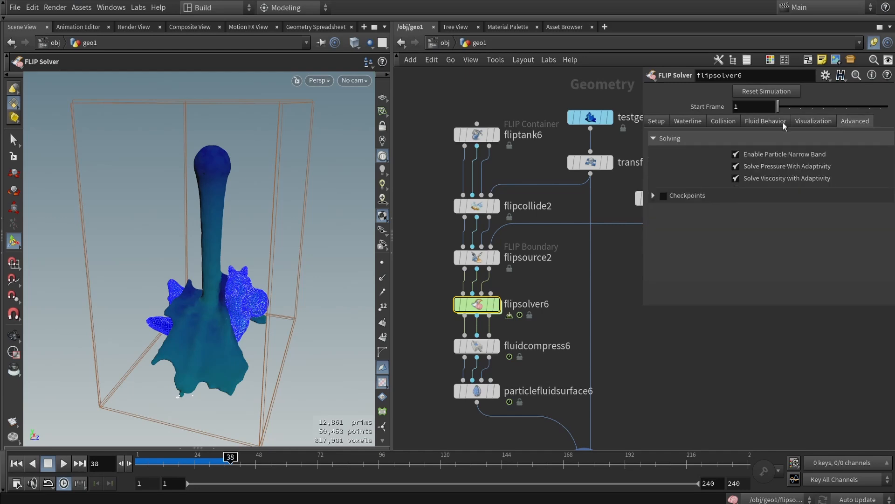
click(656, 121)
Display merge2 and examine the fluid surface together with the rubber toy from several angles
middle_drag(549, 337, 509, 232)
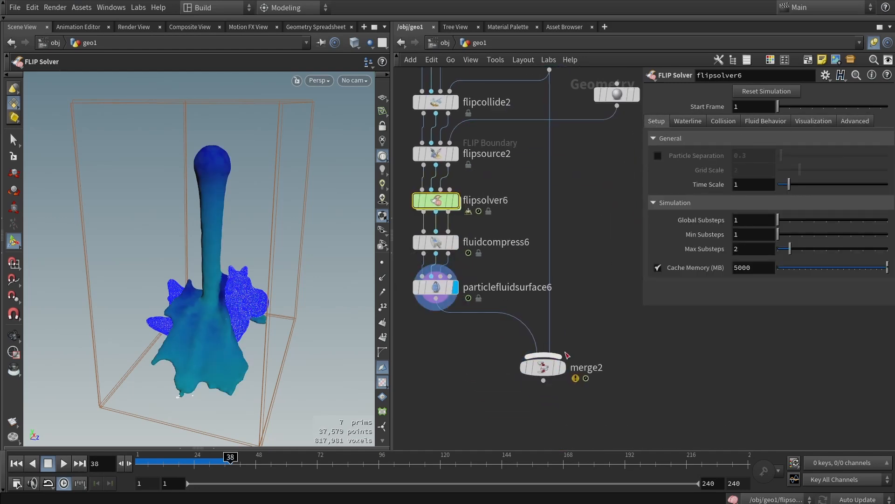
click(568, 368)
key(Escape)
drag(220, 304, 188, 286)
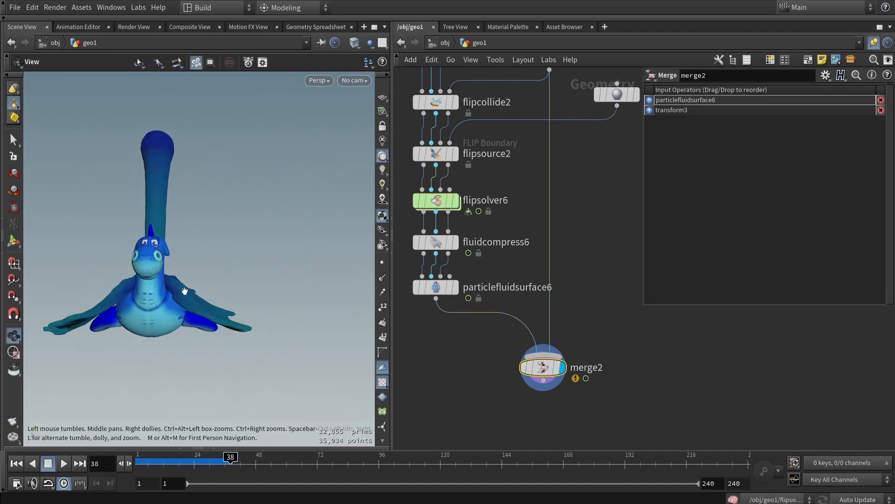
scroll(106, 320, up, 5)
scroll(205, 248, down, 5)
drag(206, 247, 256, 312)
key(Return)
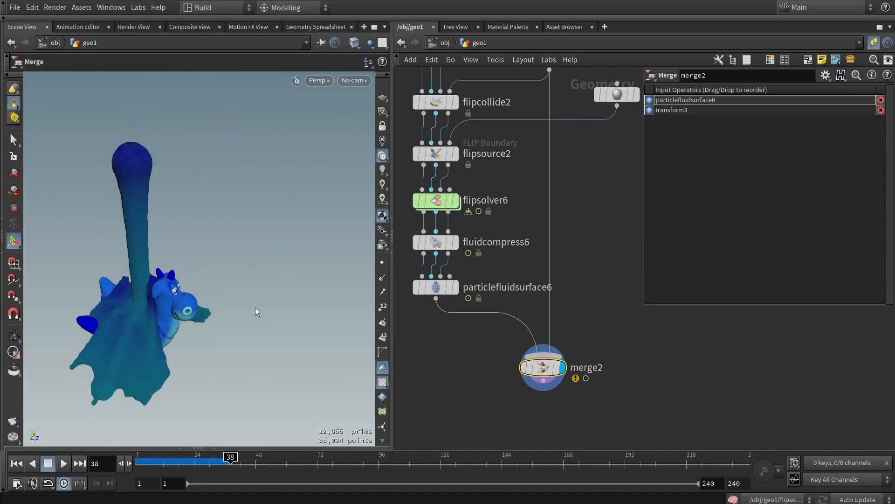
View the toy from the front and inspect the settings of the rubber toy test geometry node
key(Escape)
drag(198, 258, 176, 272)
middle_drag(482, 195, 482, 307)
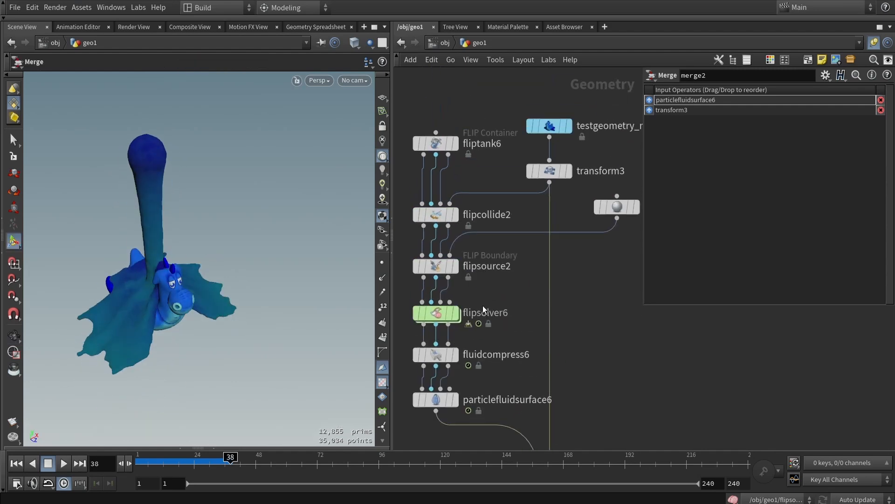
scroll(483, 310, down, 1)
click(538, 158)
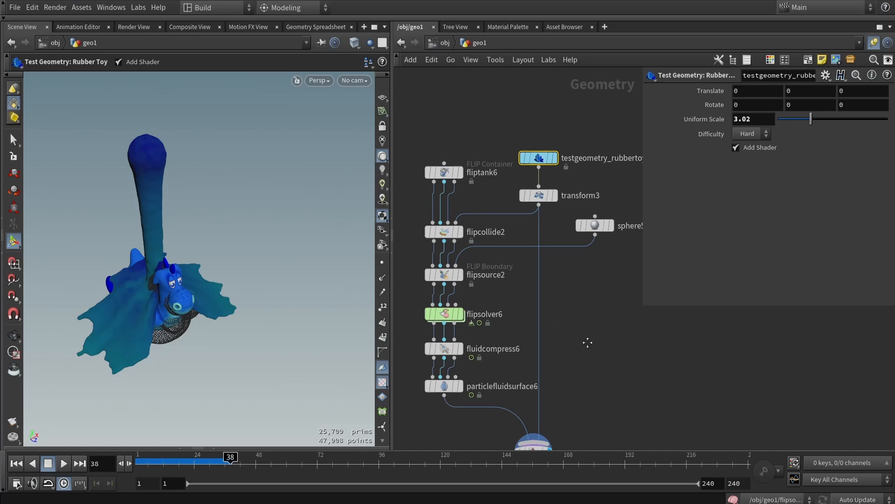
scroll(583, 280, down, 3)
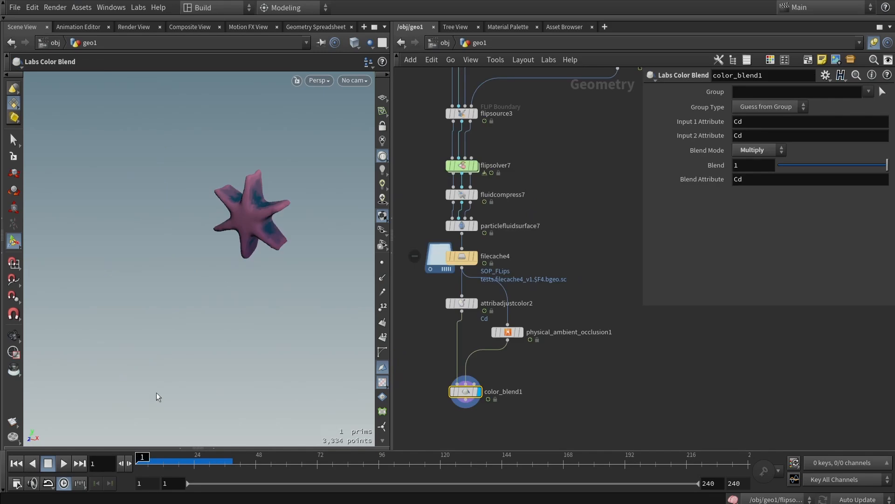
Play the color_blend1 result, scrub to frame 54 and examine the viscous swirl from another angle
click(64, 463)
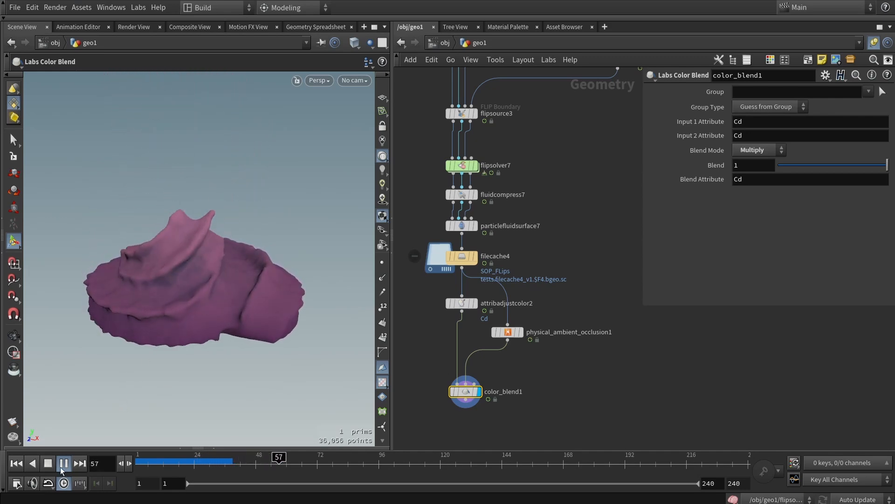
click(49, 464)
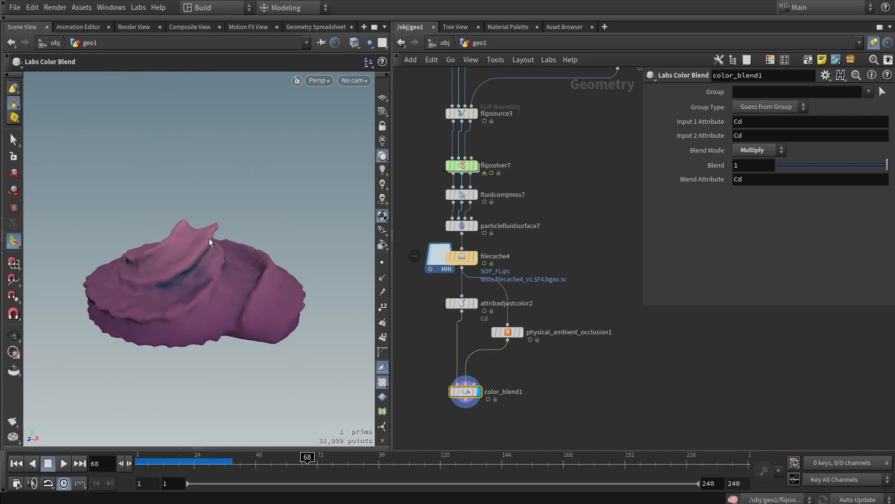
drag(226, 463, 270, 449)
key(Escape)
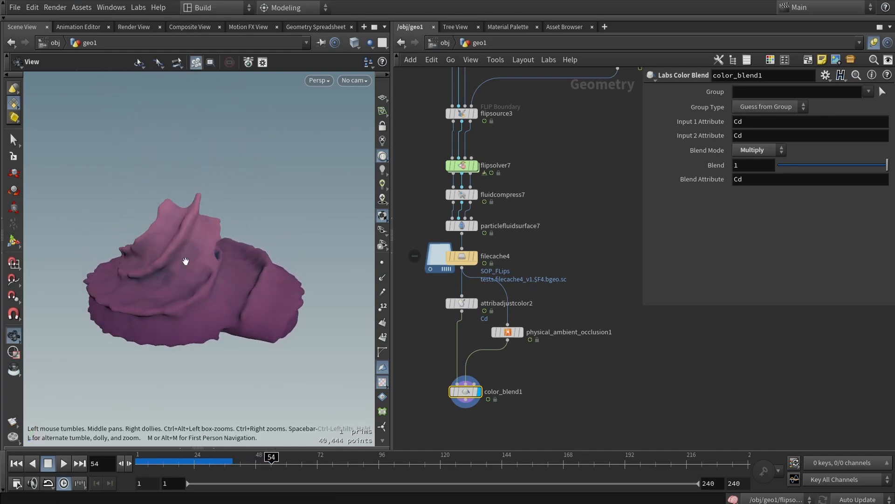
drag(184, 259, 212, 277)
key(Return)
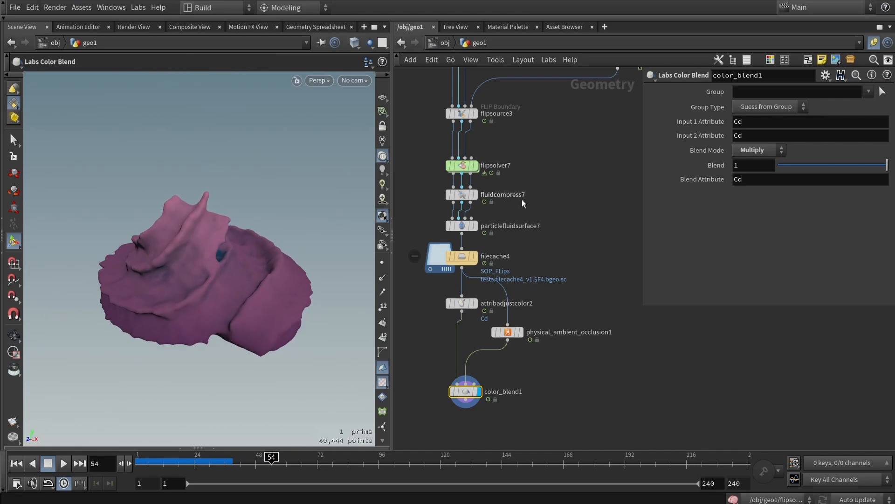
Examine the fliptank7 container settings and view its domain box around the swirl
middle_drag(563, 170, 555, 205)
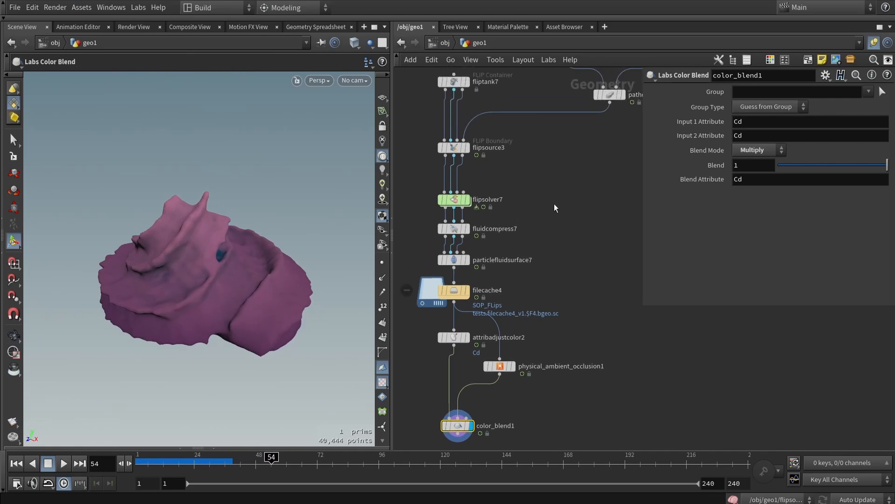
middle_drag(554, 203, 584, 294)
scroll(472, 157, up, 2)
drag(422, 130, 539, 202)
key(Escape)
drag(205, 189, 282, 225)
key(Return)
key(Escape)
scroll(236, 163, up, 3)
key(Return)
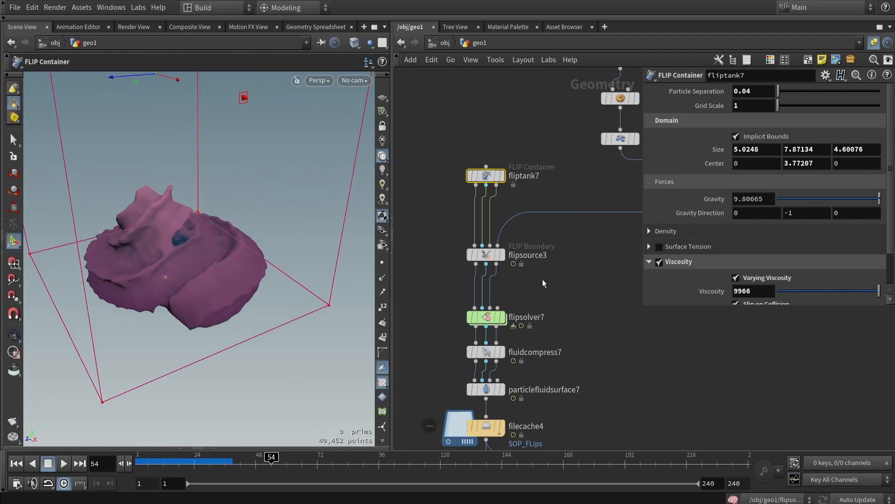
Inspect the flipsource3 boundary settings and the node branch that feeds its source geometry
drag(554, 278, 441, 225)
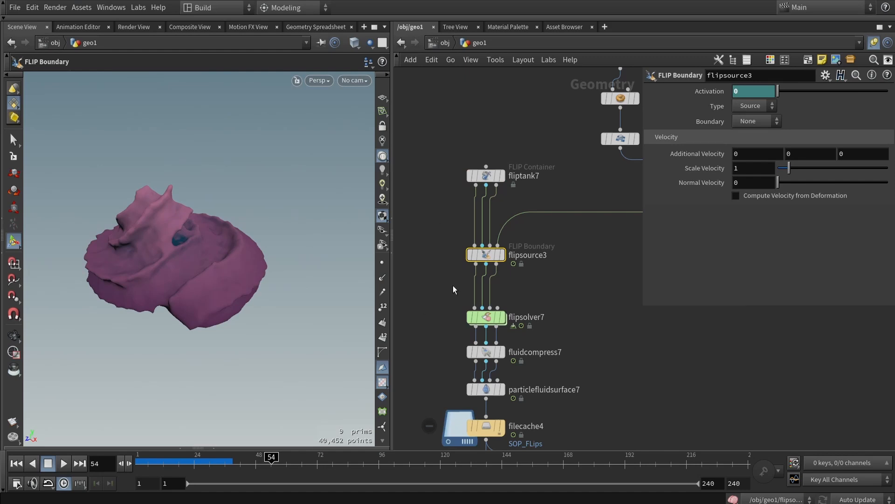
middle_drag(452, 285, 390, 351)
scroll(469, 354, down, 3)
scroll(581, 333, up, 2)
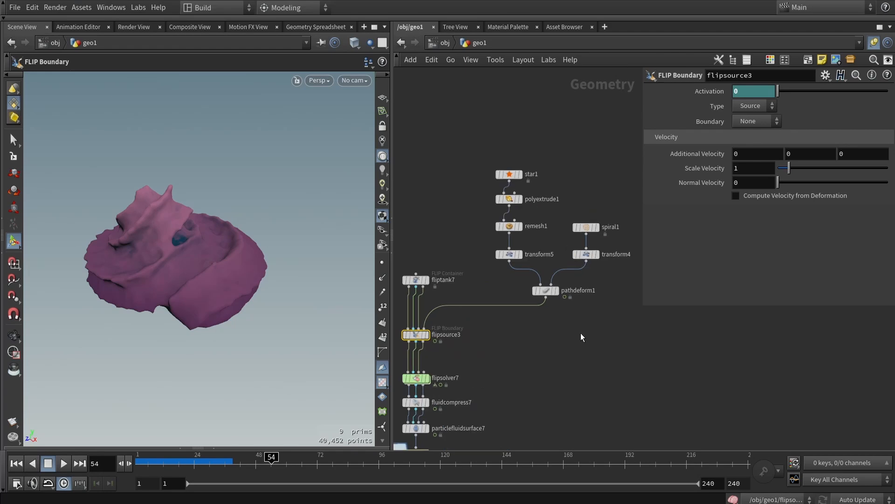
Display the star1 node and examine its shape and settings up close
scroll(517, 203, up, 3)
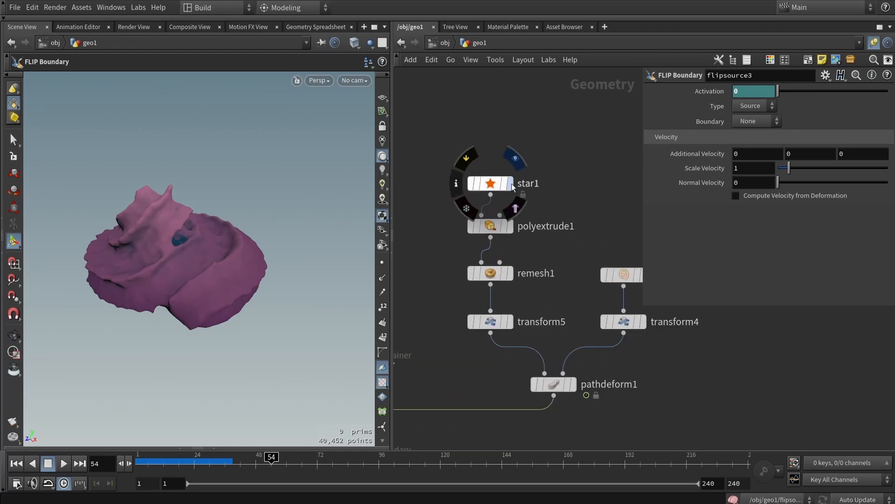
click(510, 183)
click(488, 184)
drag(189, 252, 290, 214)
scroll(208, 229, up, 3)
Inspect the polyextrude1 extrusion of the star and switch the display to remesh1
click(510, 226)
click(494, 226)
click(510, 273)
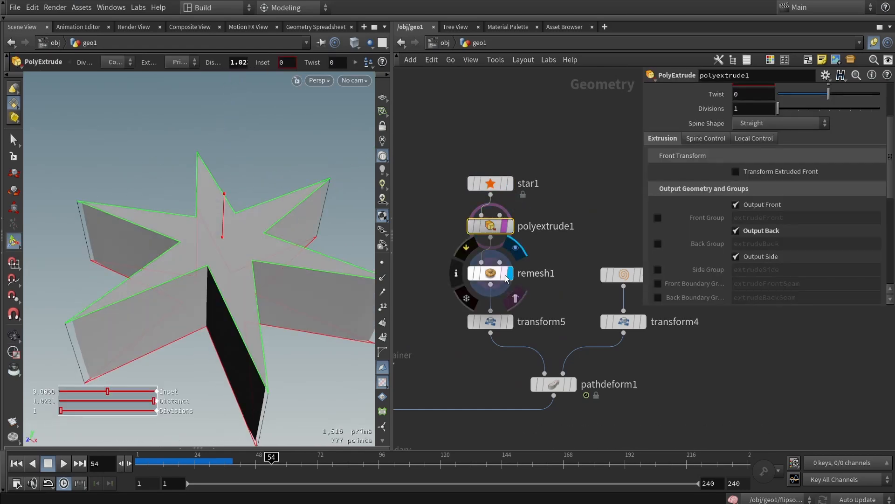
Examine the remesh1 star mesh in wireframe, display transform5 and view the transformed star from another angle
click(490, 273)
key(w)
drag(226, 342, 289, 293)
click(511, 324)
scroll(243, 323, up, 5)
scroll(242, 324, down, 4)
drag(243, 323, 266, 280)
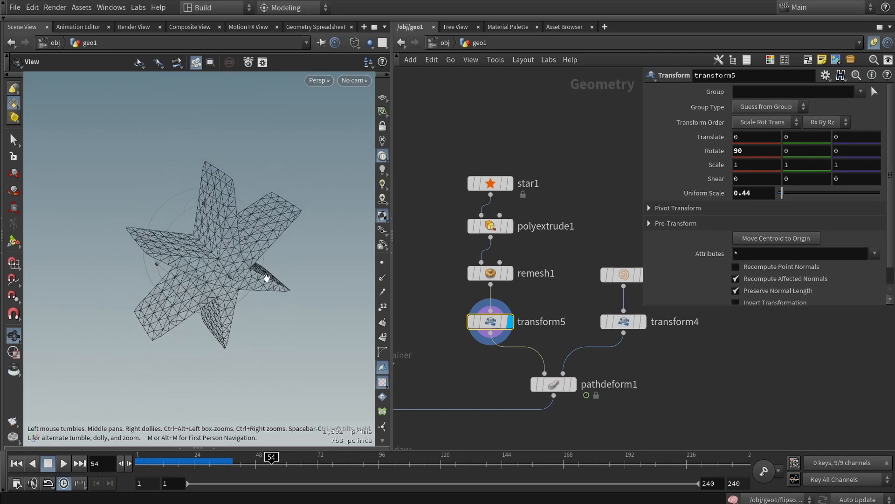
Display pathdeform1 and scrub the timeline to frame 35 to view the star moving along its path
middle_drag(474, 368, 443, 323)
scroll(442, 323, down, 2)
scroll(511, 336, up, 2)
click(511, 335)
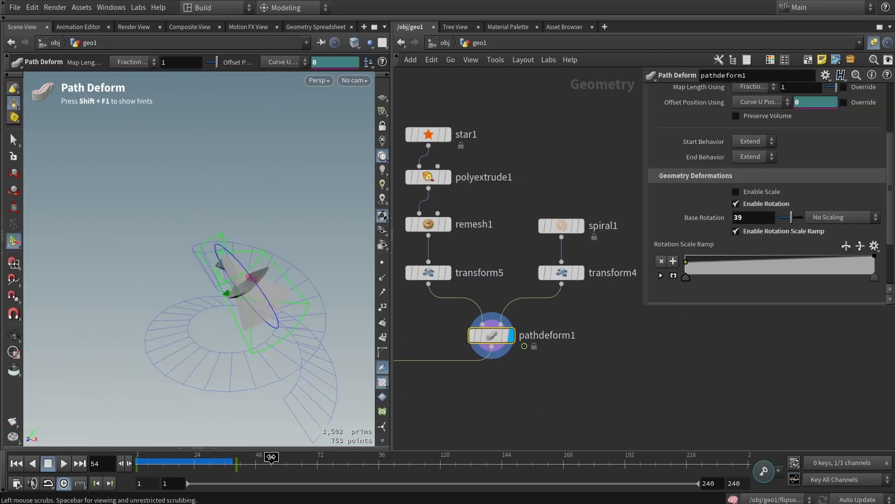
drag(271, 461, 222, 457)
key(Return)
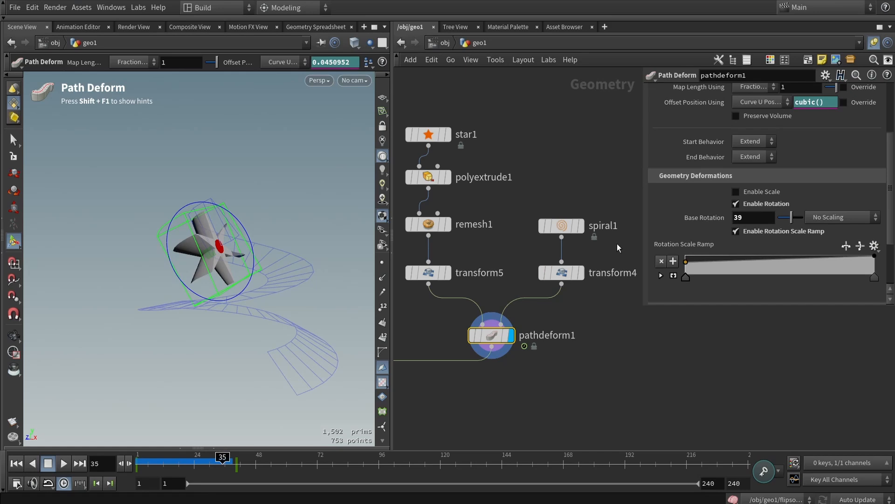
Inspect the spiral1 curve and the transform4 node that scales and repositions it, viewing each result up close
click(579, 226)
click(561, 226)
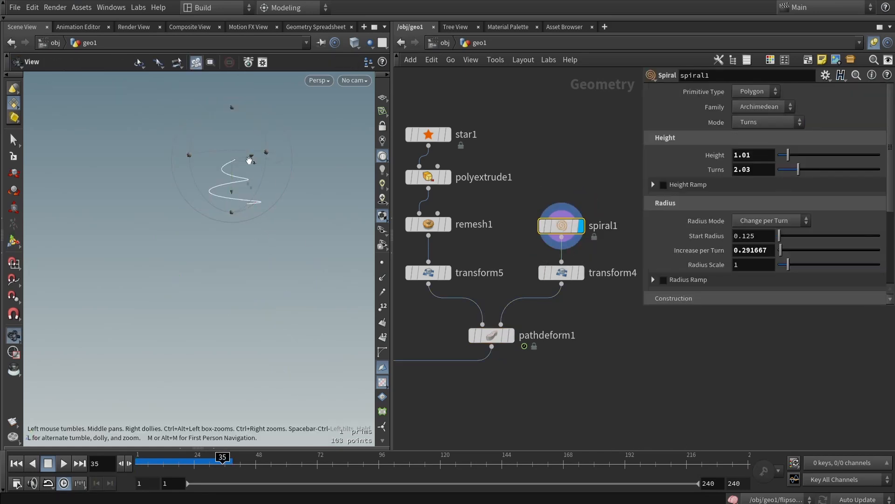
alt+scroll(248, 158, up, 5)
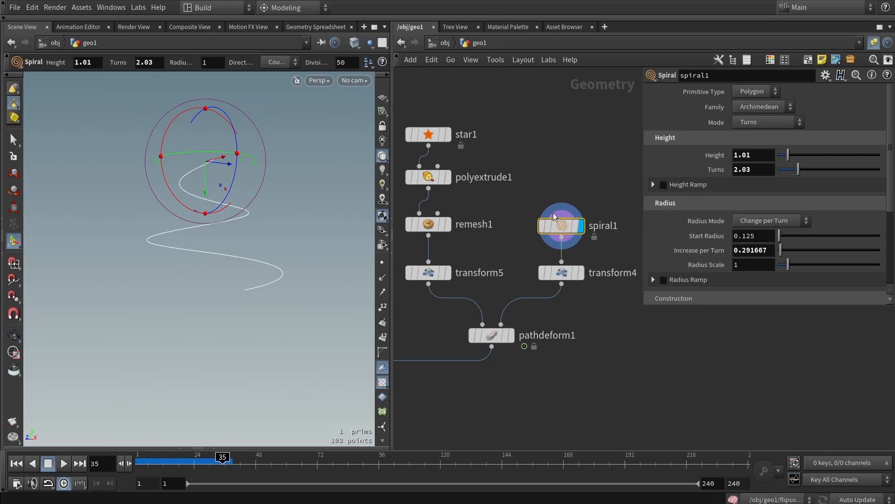
click(582, 273)
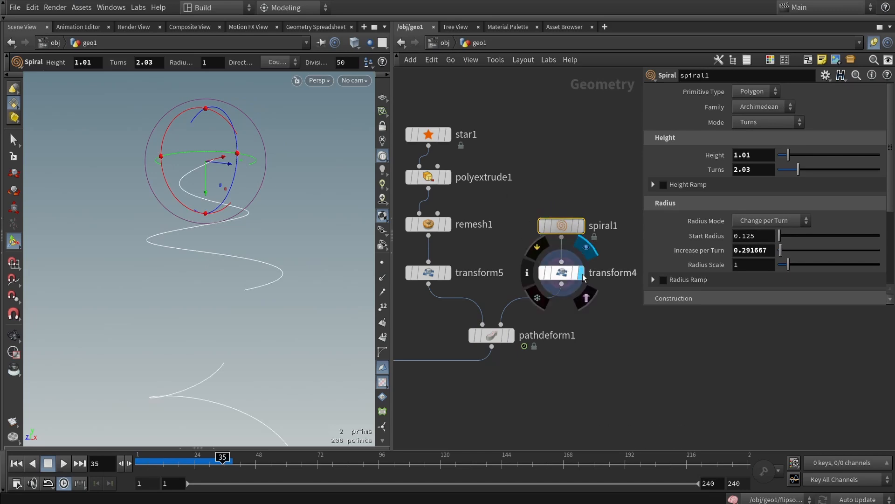
click(563, 275)
alt+middle_drag(246, 270, 236, 171)
alt+scroll(237, 179, down, 5)
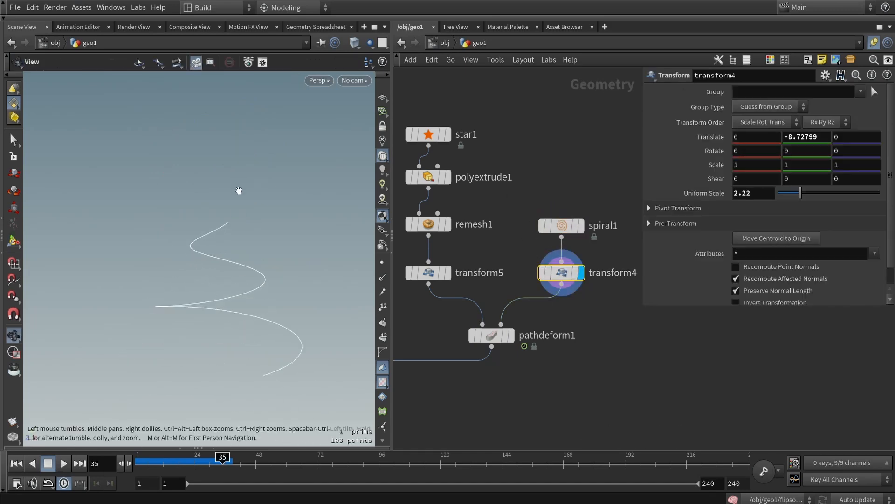
alt+drag(260, 347, 159, 305)
Display pathdeform1 again, enlarge its parameter area to review the deformation mappings and scrub to frame 16
middle_drag(538, 363, 545, 315)
scroll(547, 293, up, 2)
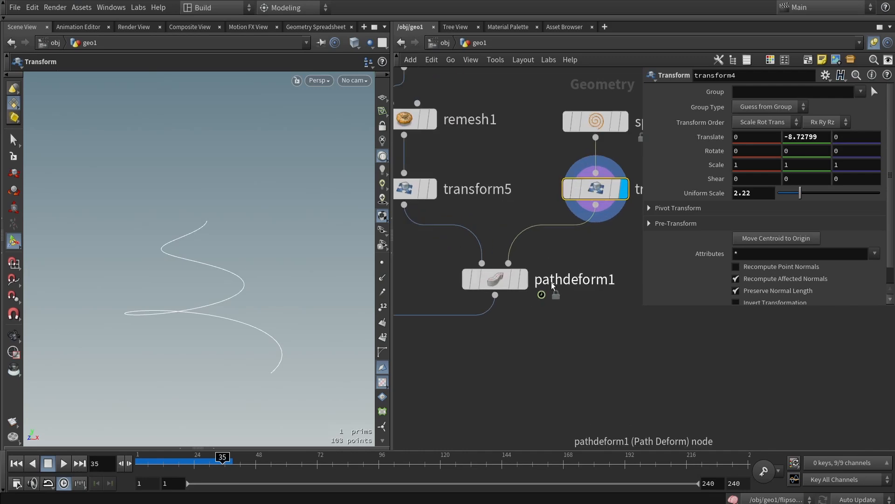
click(521, 279)
click(495, 279)
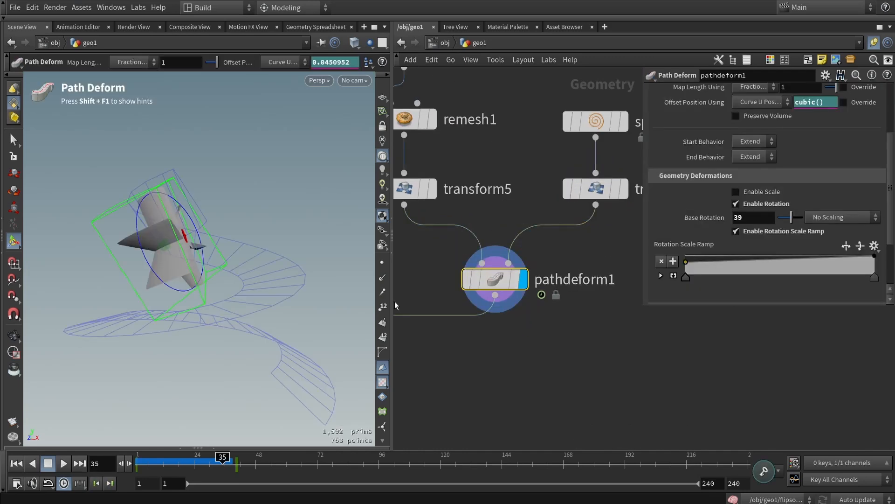
key(Return)
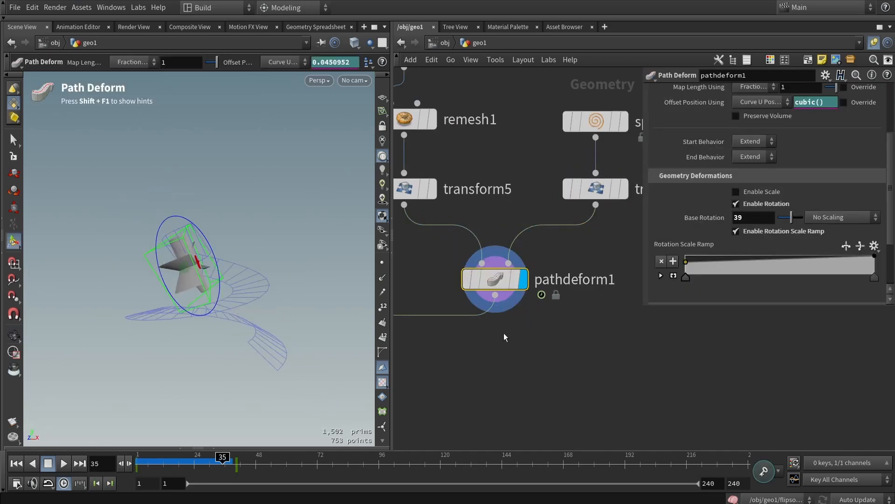
scroll(517, 338, down, 2)
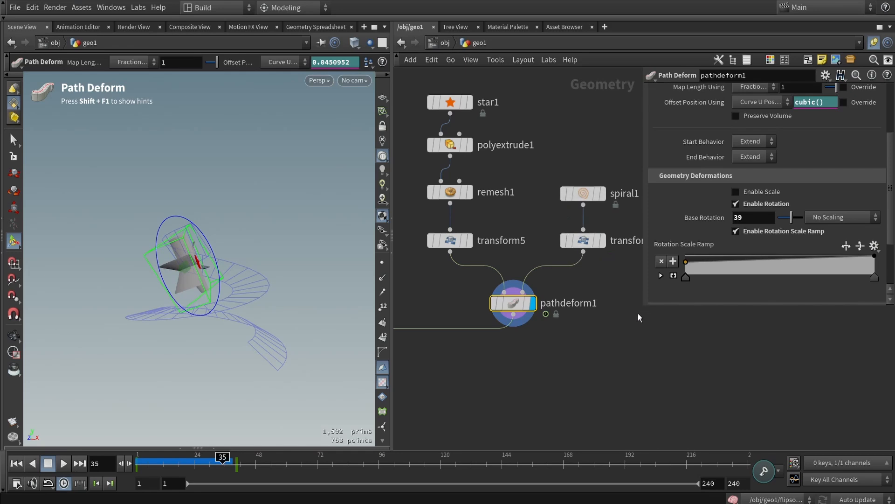
drag(644, 308, 636, 359)
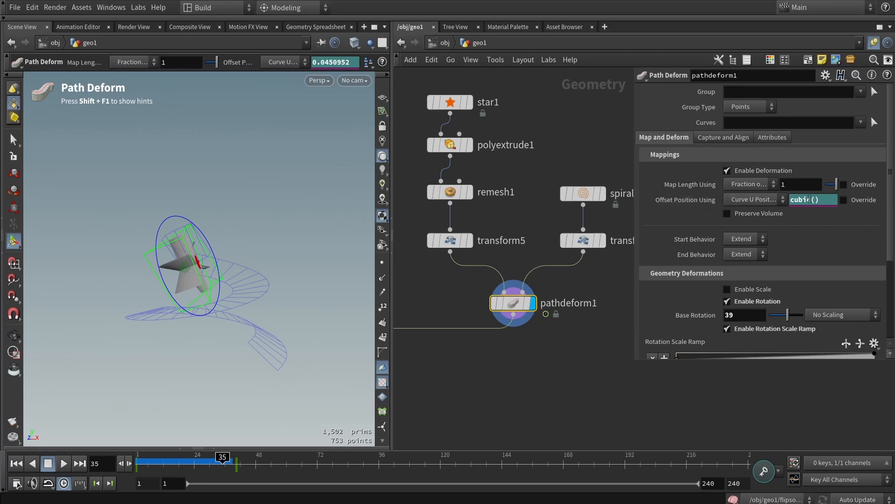
drag(199, 470, 175, 457)
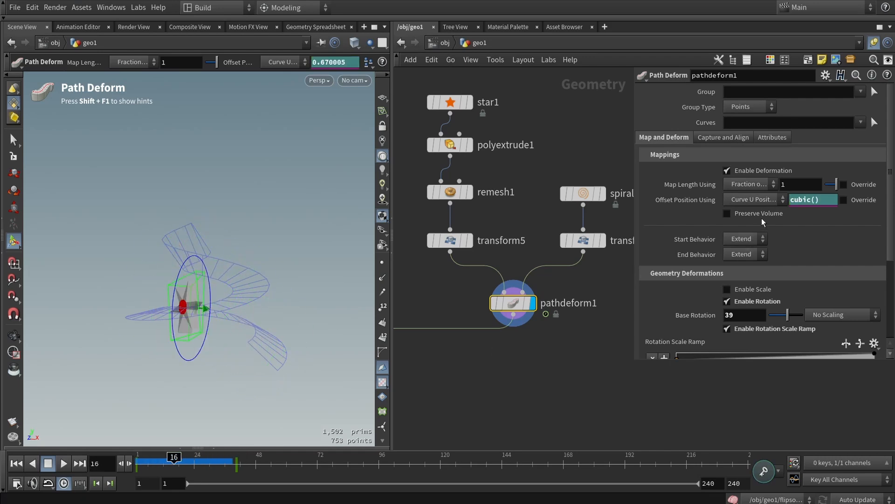
Examine pathdeform1's animated position offset curve in the Animation Editor, undoing any keyframe move
right_click(825, 196)
mouse_move(795, 231)
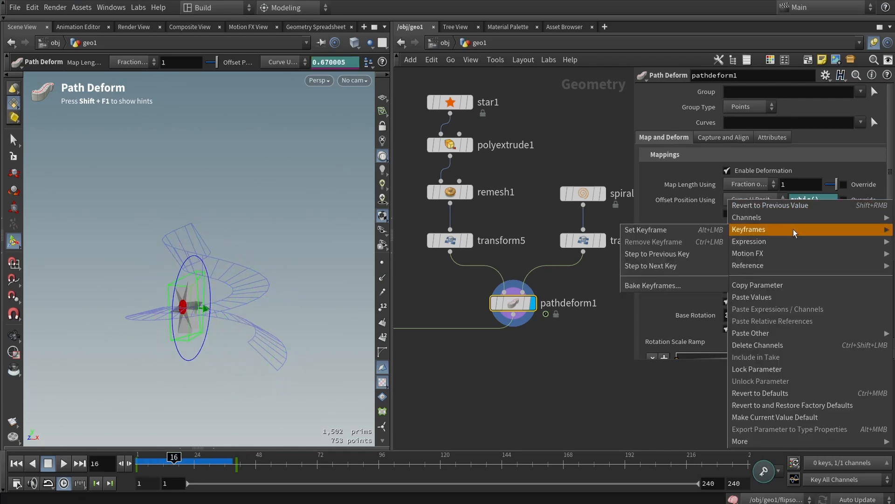
click(588, 360)
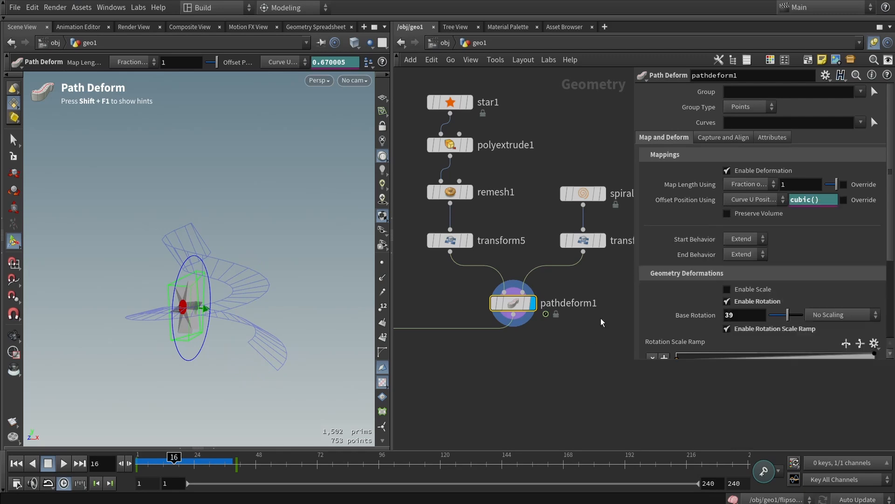
click(794, 481)
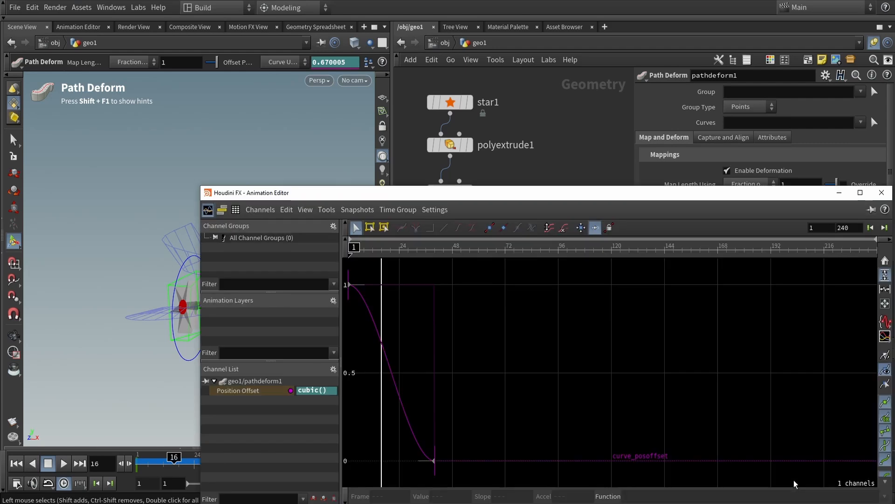
drag(620, 198, 513, 85)
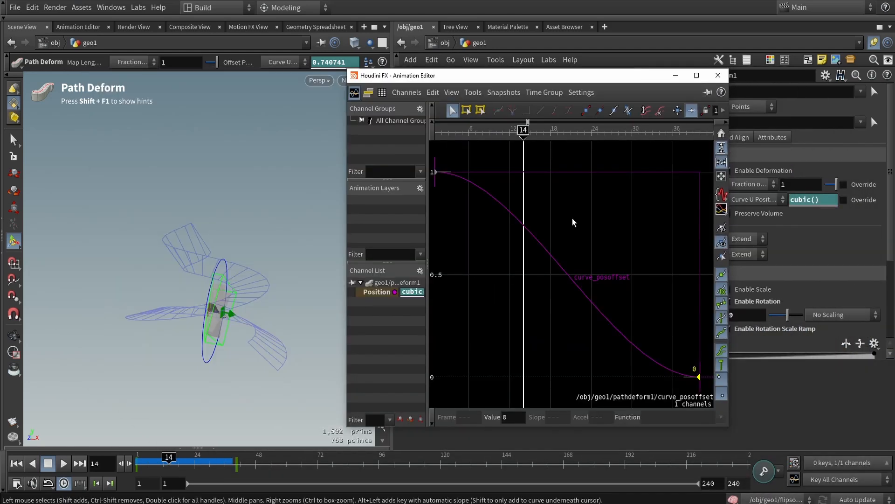
mouse_move(437, 175)
mouse_down()
mouse_move(436, 299)
mouse_move(436, 240)
mouse_move(461, 172)
mouse_move(472, 344)
mouse_move(466, 170)
mouse_move(478, 304)
mouse_move(448, 354)
mouse_move(444, 161)
mouse_up()
key(ctrl+z)
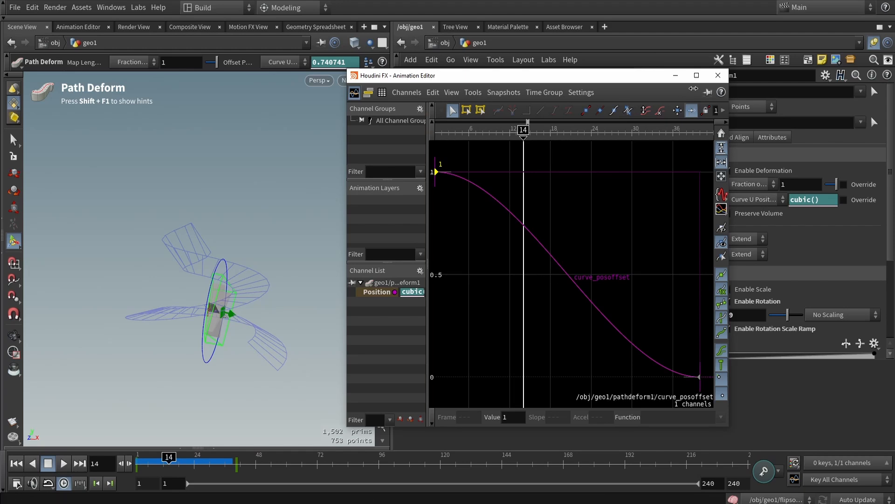
click(718, 75)
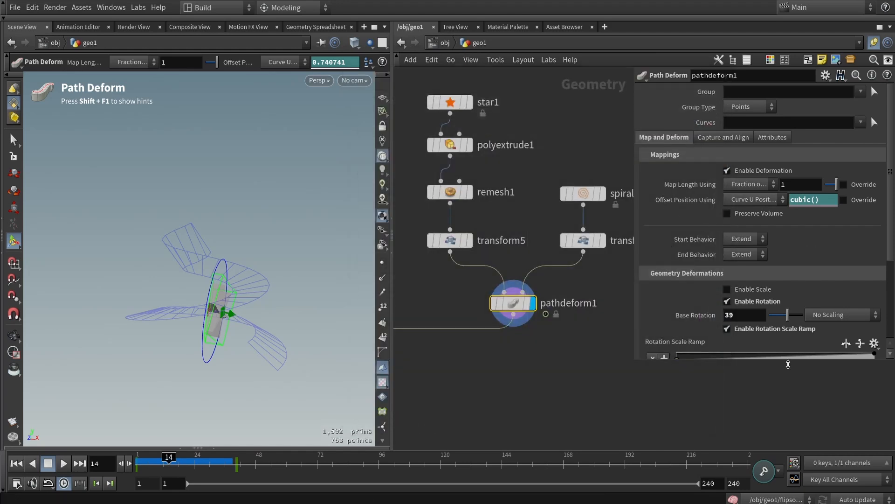
Recheck the position offset curve in the Animation Editor and scrub the path deformation from frame 1 to 43
click(795, 479)
click(881, 193)
click(135, 462)
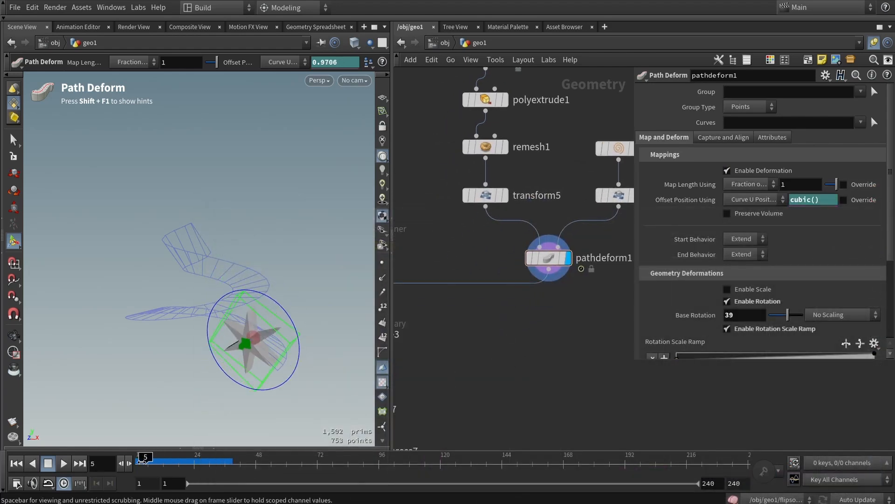
drag(133, 462, 242, 457)
Display the flipsource3 boundary with its parameters and move the timeline to frame 45
scroll(467, 308, down, 3)
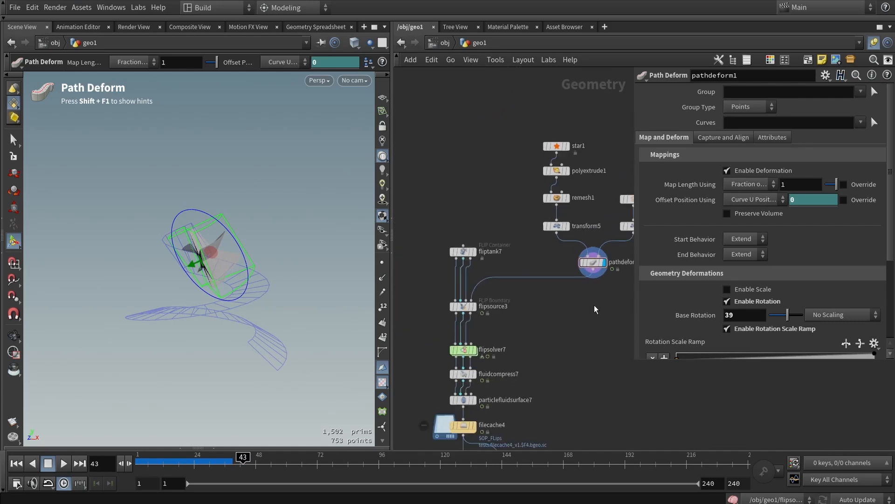
scroll(467, 308, up, 2)
click(469, 308)
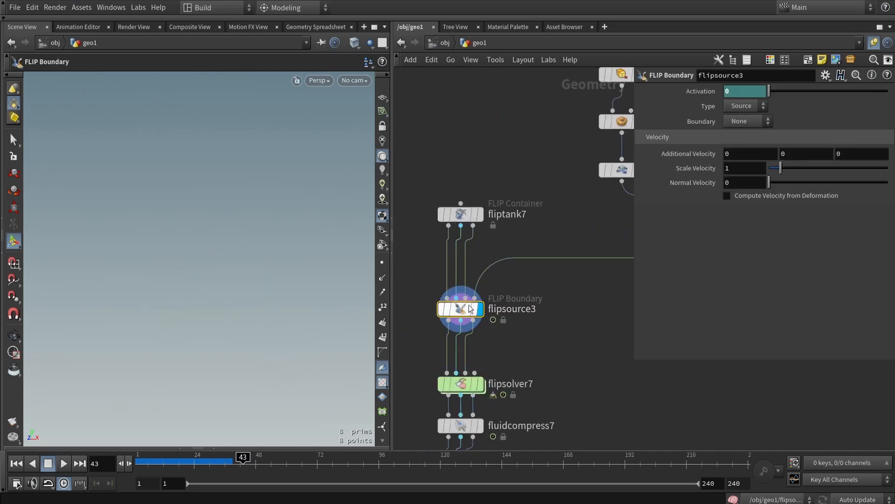
mouse_move(240, 457)
mouse_down()
mouse_move(140, 457)
mouse_move(243, 455)
mouse_up()
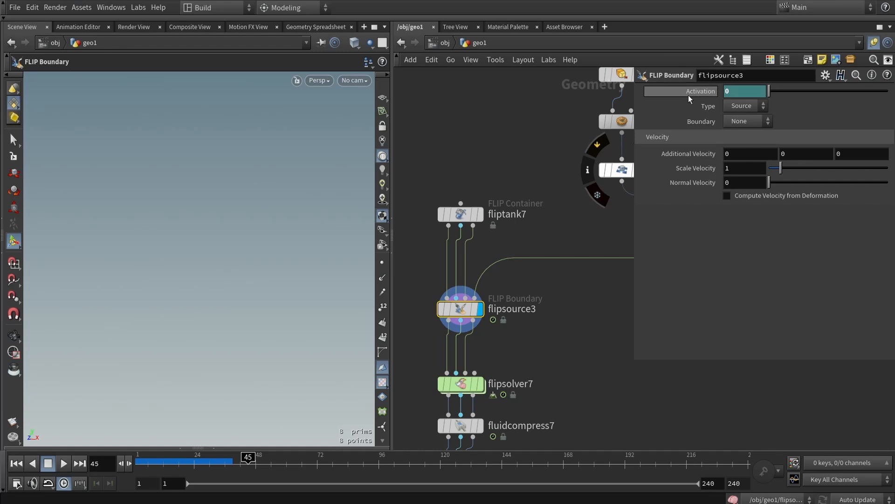
Check the expression behind flipsource3's Activation parameter and scrub back to frame 23 to compare the source
mouse_move(688, 95)
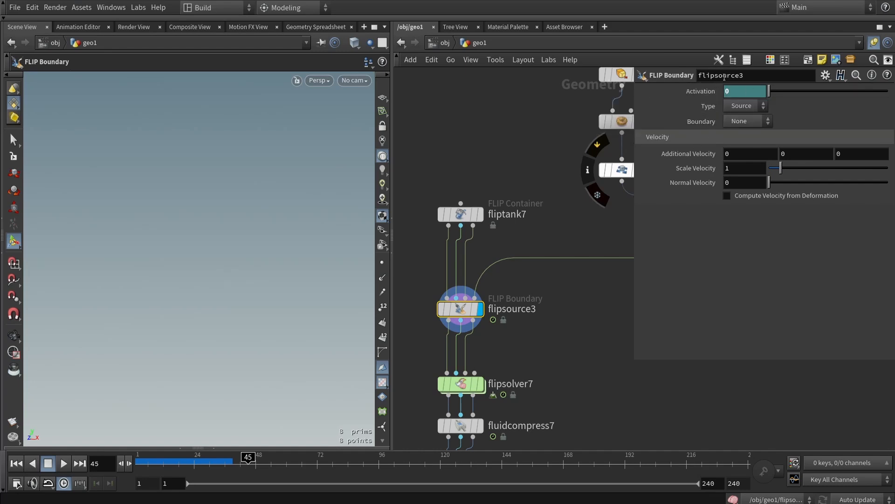
click(701, 93)
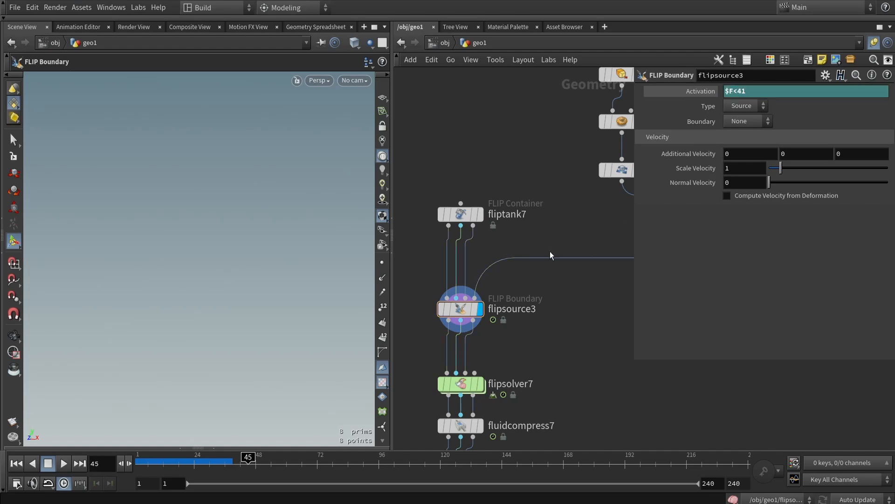
click(702, 93)
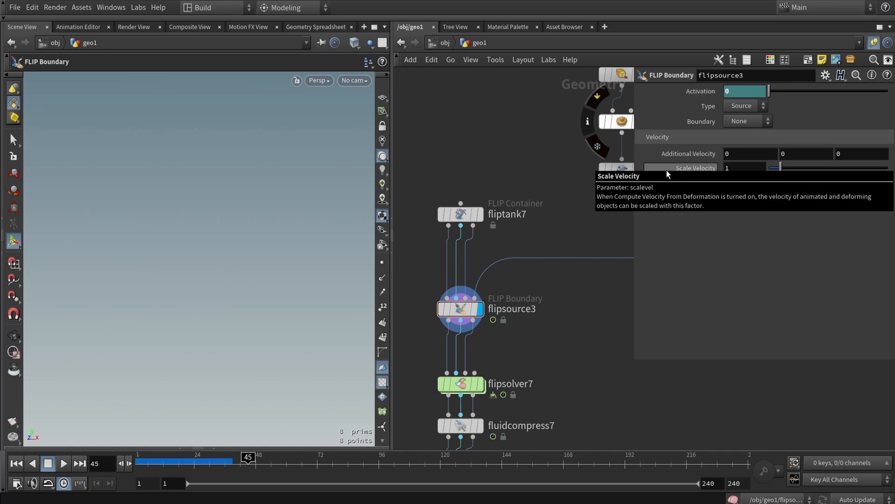
ctrl+click(700, 91)
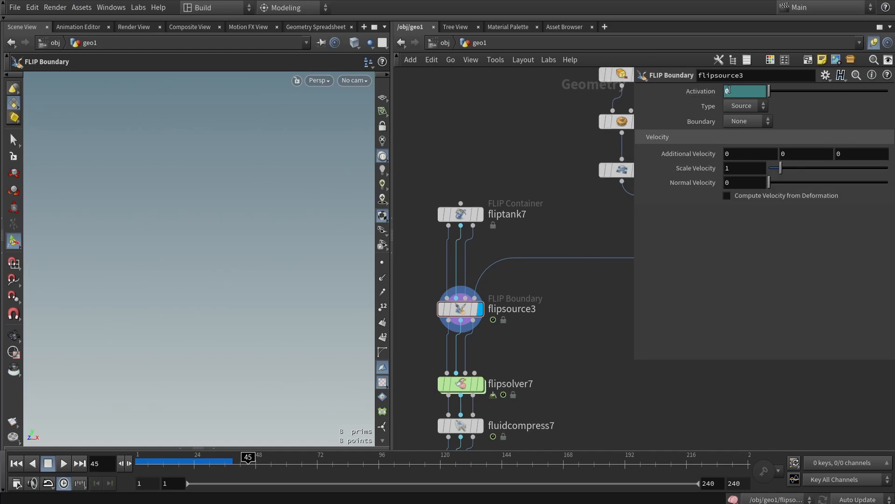
click(231, 461)
drag(213, 460, 192, 461)
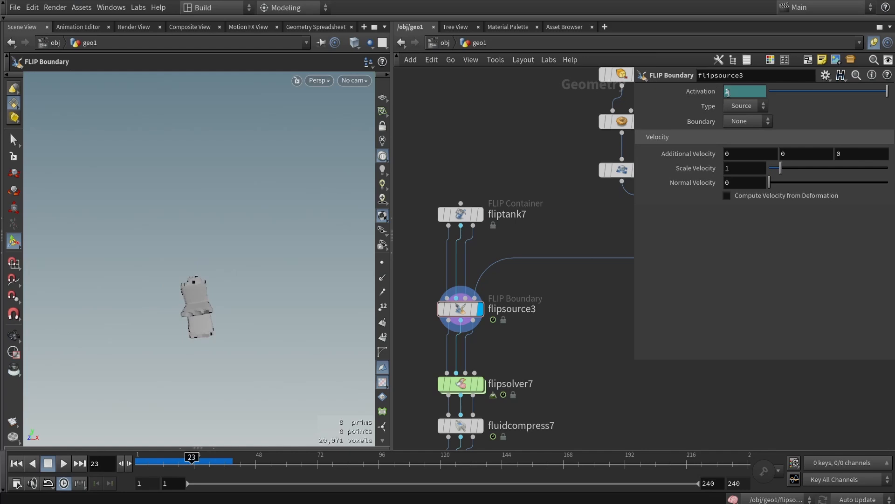
Display flipsolver7 and orbit around the simulated star-shaped fluid particles at frame 23
scroll(594, 227, up, 1)
middle_drag(563, 254, 563, 170)
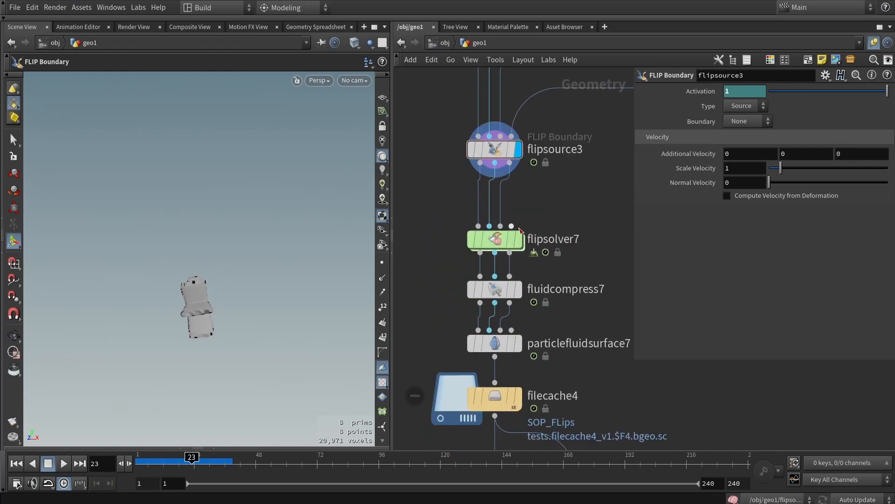
click(497, 243)
key(Escape)
drag(210, 315, 122, 360)
key(Return)
mouse_move(225, 224)
mouse_down()
mouse_move(205, 231)
mouse_move(243, 235)
mouse_move(219, 233)
mouse_up()
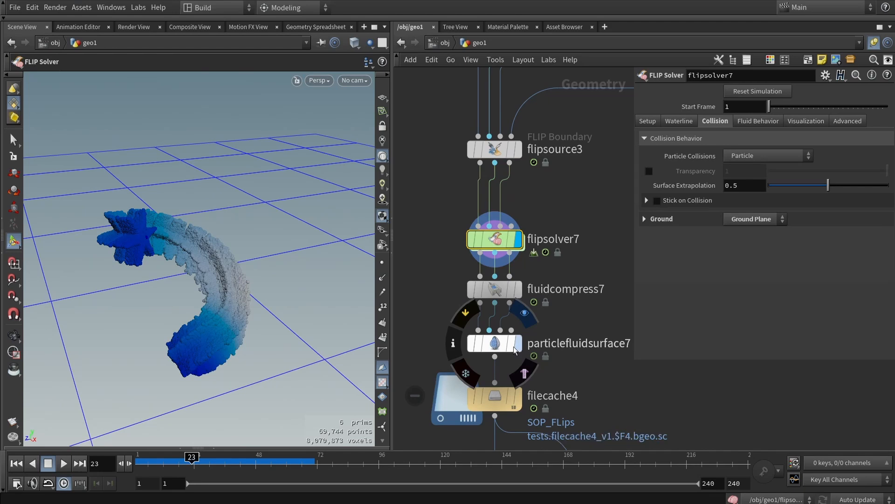
Inspect the particlefluidsurface7 fluid mesh and switch the display to filecache4
click(495, 347)
drag(280, 262, 326, 247)
click(517, 396)
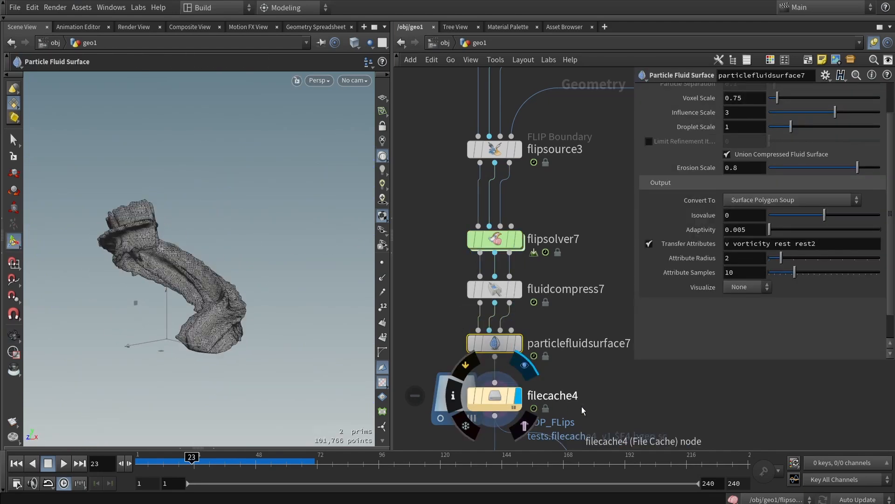
Review the filecache4 settings and play the cached fluid animation from frame 1
middle_drag(543, 410, 539, 315)
scroll(494, 304, up, 2)
click(496, 305)
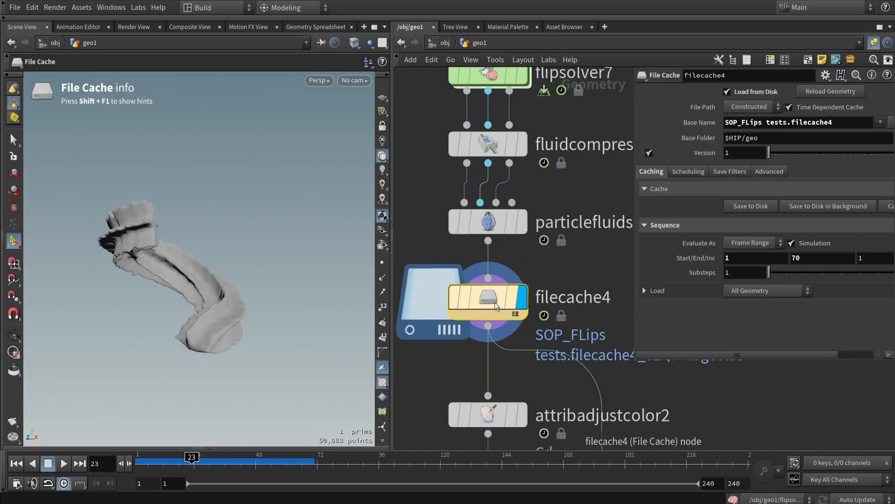
scroll(495, 306, down, 2)
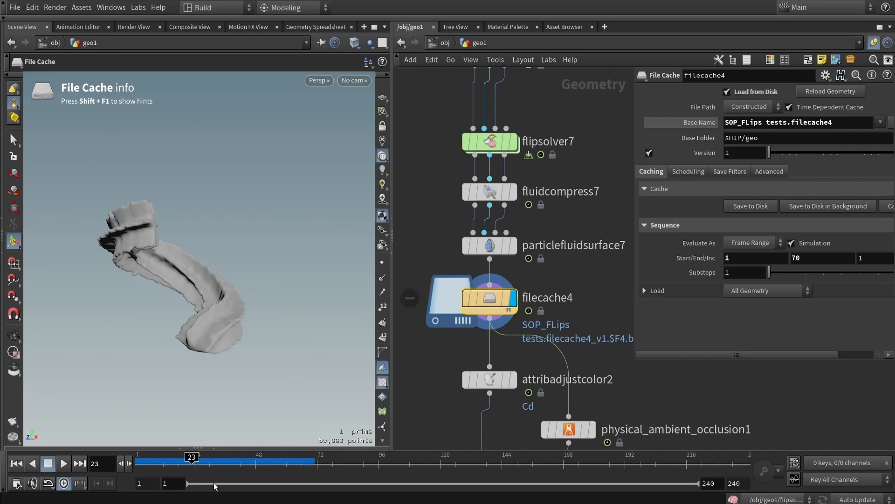
drag(191, 461, 122, 462)
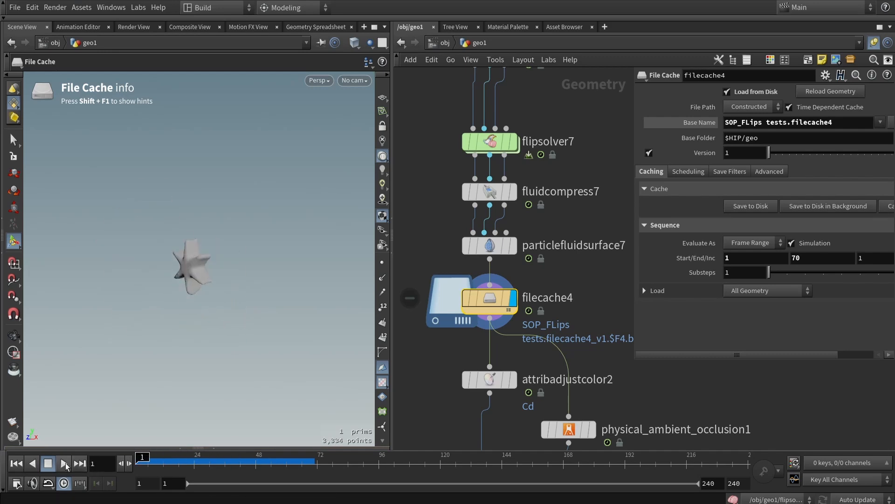
click(64, 463)
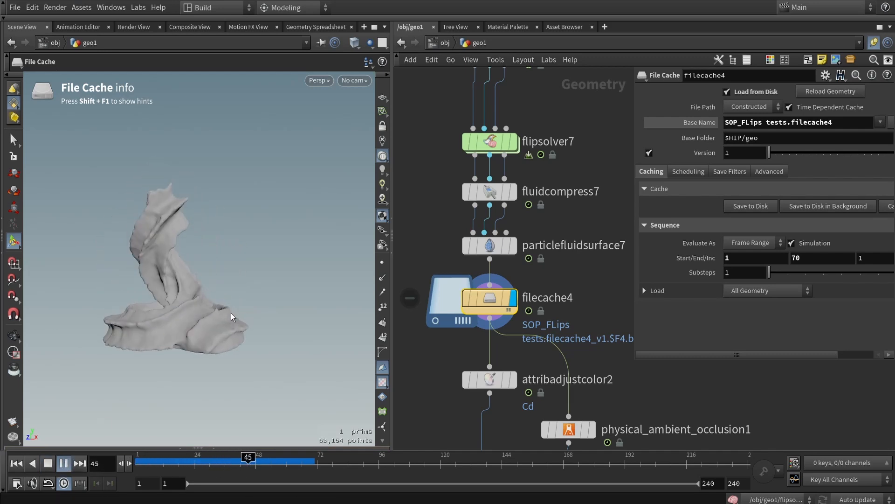
Stop playback at frame 56, display attribadjustcolor2 and orbit around the coloured fluid to check its vertical colour ramp
click(64, 463)
middle_drag(431, 384, 454, 213)
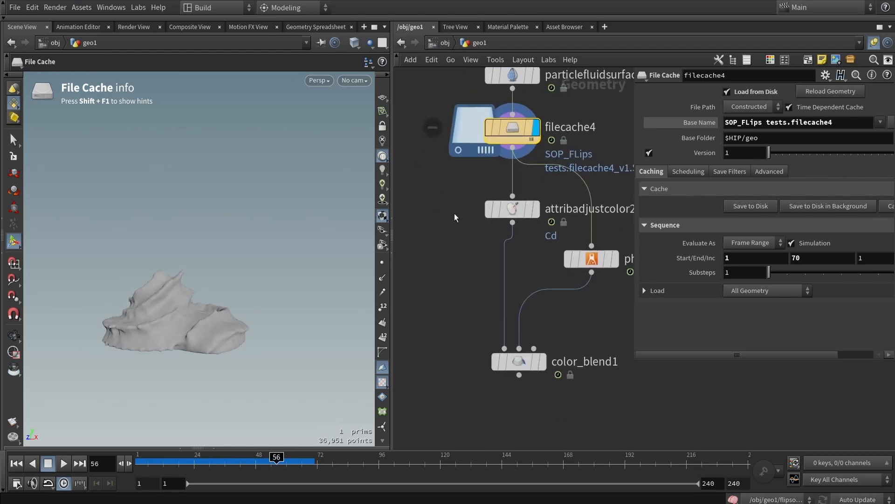
click(535, 209)
click(516, 209)
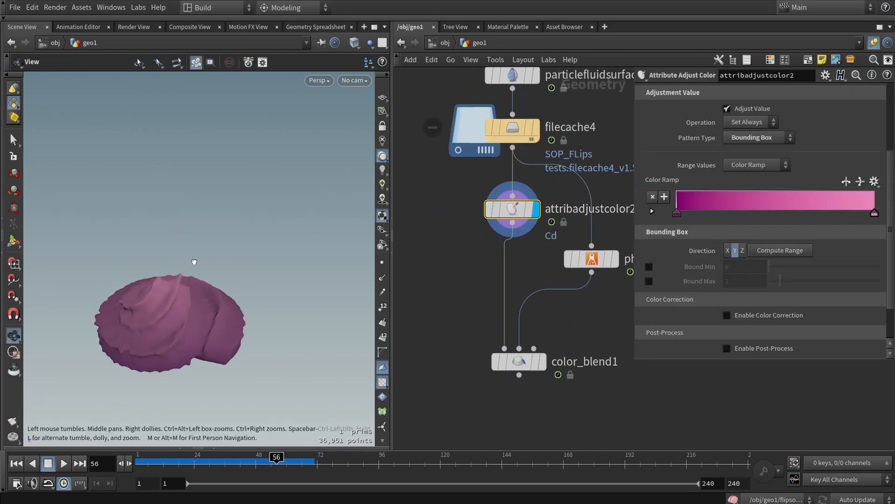
drag(194, 262, 166, 338)
key(Return)
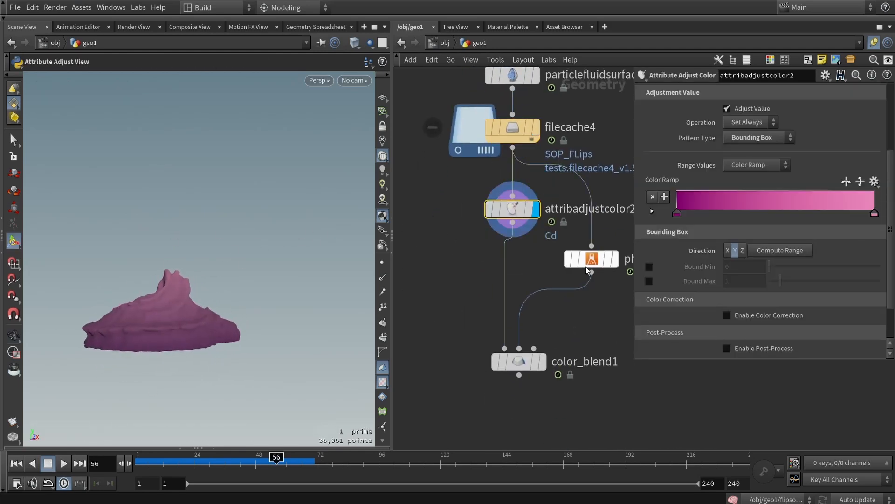
Display physical_ambient_occlusion1 and inspect its settings and the occlusion shading on the fluid mesh up close
click(615, 258)
click(597, 258)
middle_drag(613, 294, 524, 296)
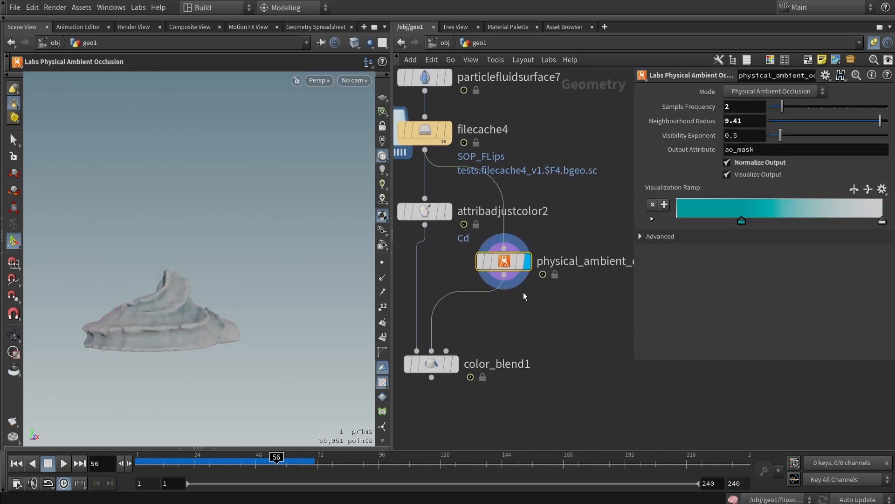
middle_drag(600, 289, 548, 295)
key(Escape)
drag(158, 327, 150, 314)
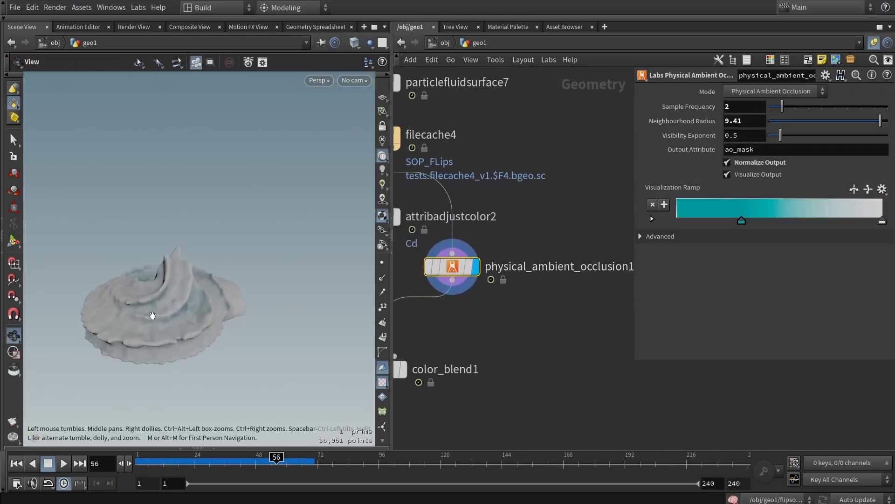
scroll(170, 297, up, 5)
middle_drag(467, 303, 524, 286)
Display color_blend1, review its Multiply blend from several angles and scrub the timeline to frame 51
click(460, 353)
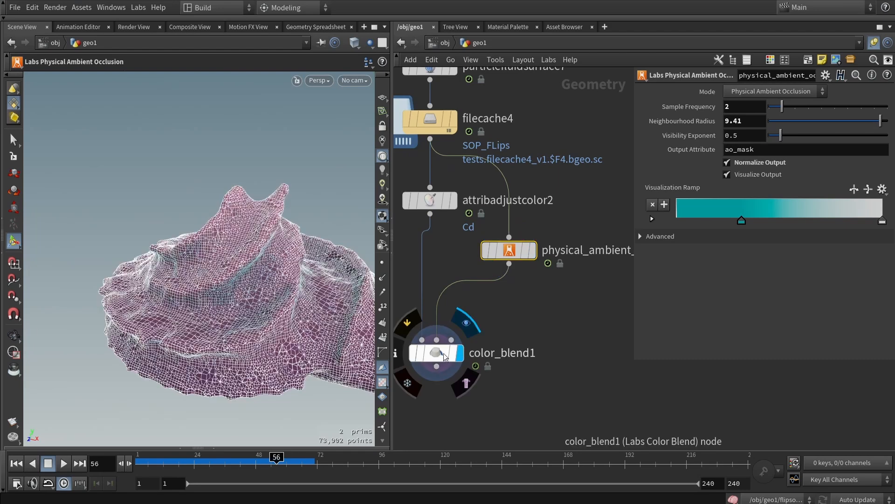
click(436, 353)
drag(237, 309, 238, 288)
key(Return)
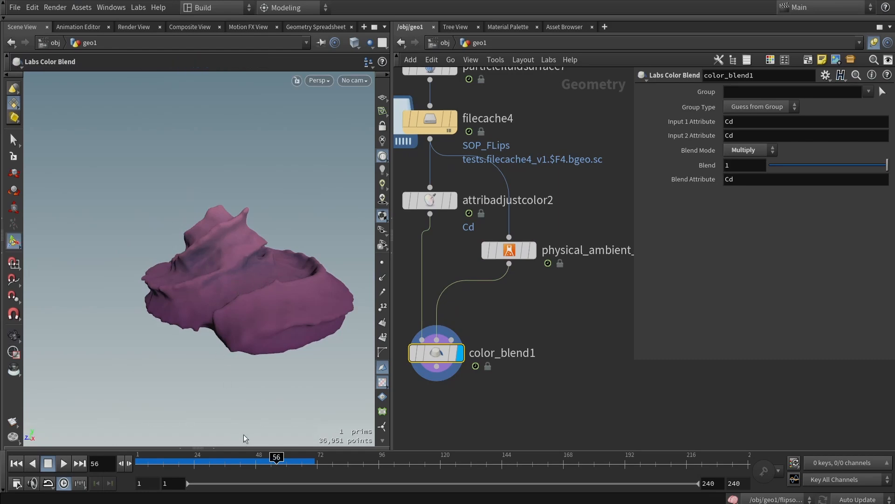
mouse_move(247, 461)
mouse_down()
mouse_move(121, 465)
mouse_move(264, 461)
mouse_up()
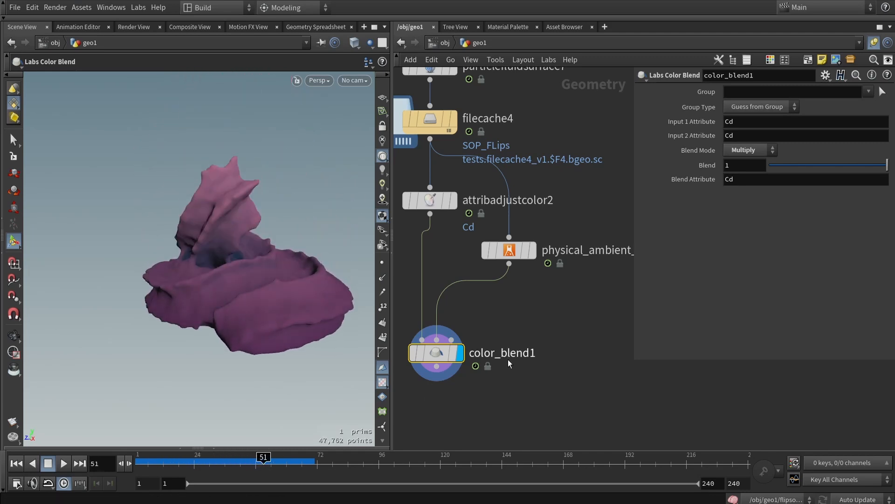
Review the domain and viscosity settings of fliptank7 in the star-source network
scroll(536, 366, down, 8)
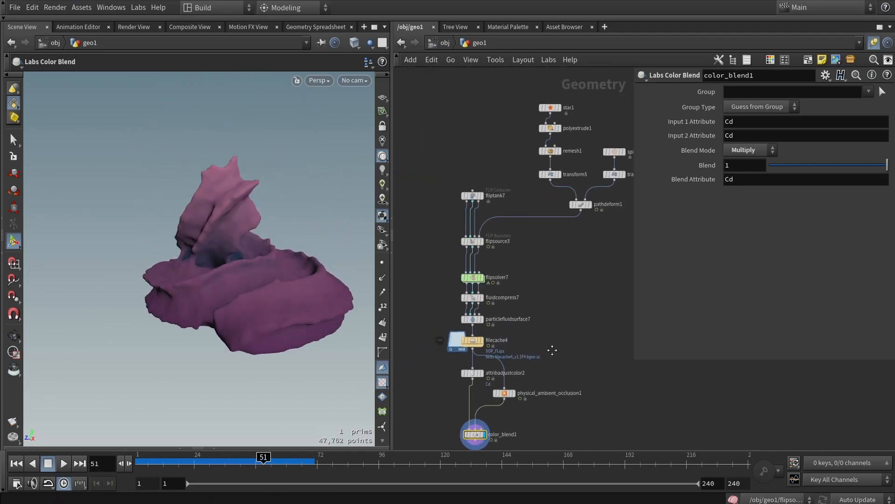
scroll(474, 225, up, 5)
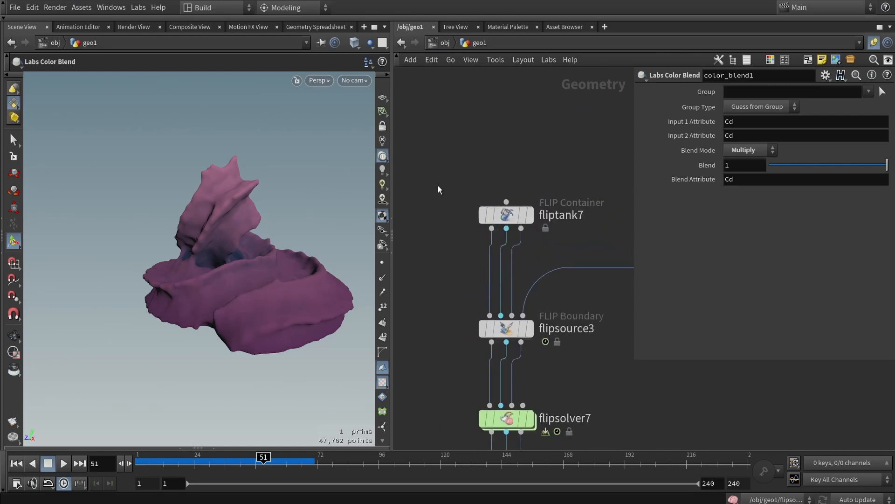
click(507, 216)
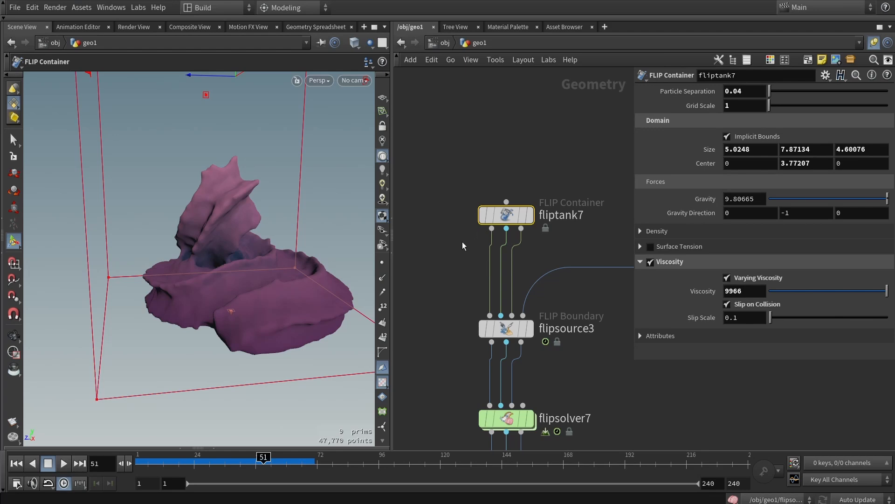
middle_drag(462, 242, 448, 216)
scroll(445, 213, down, 2)
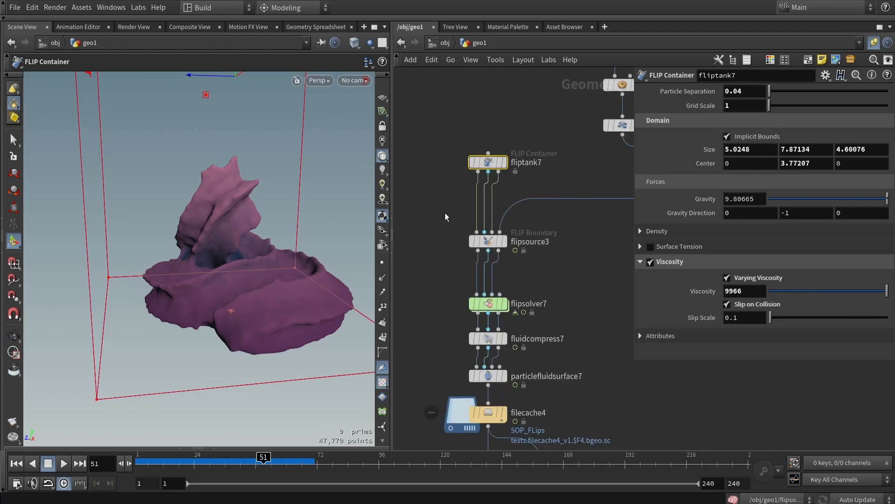
Orbit around the blended viscous fluid at frame 51 and examine its star-shaped tip up close
alt+drag(205, 234, 262, 259)
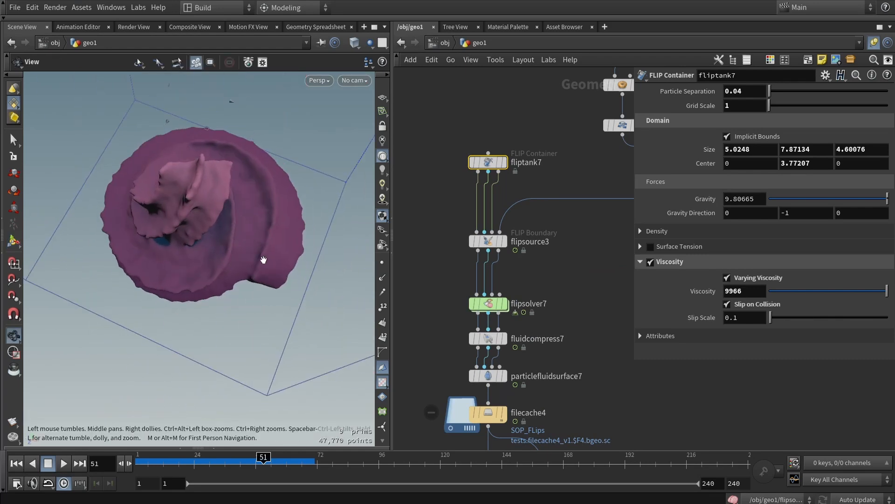
alt+right_drag(262, 260, 239, 201)
alt+drag(239, 201, 278, 150)
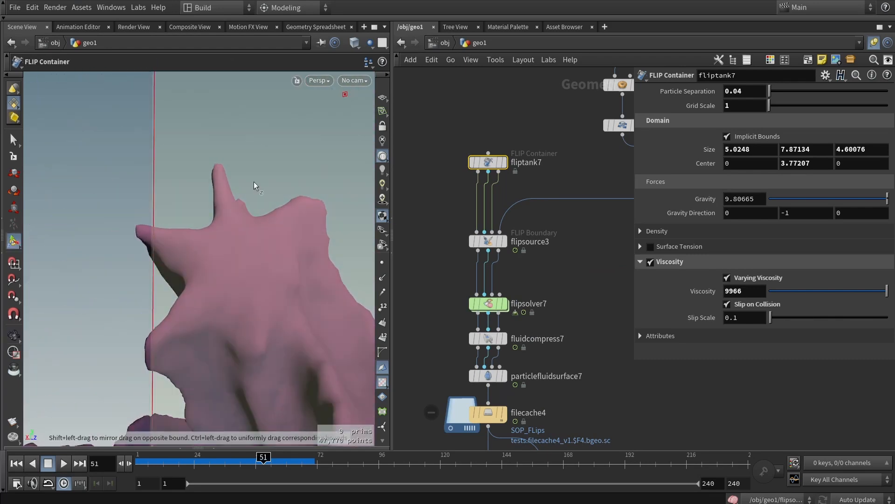
alt+right_drag(267, 212, 144, 250)
scroll(516, 315, down, 2)
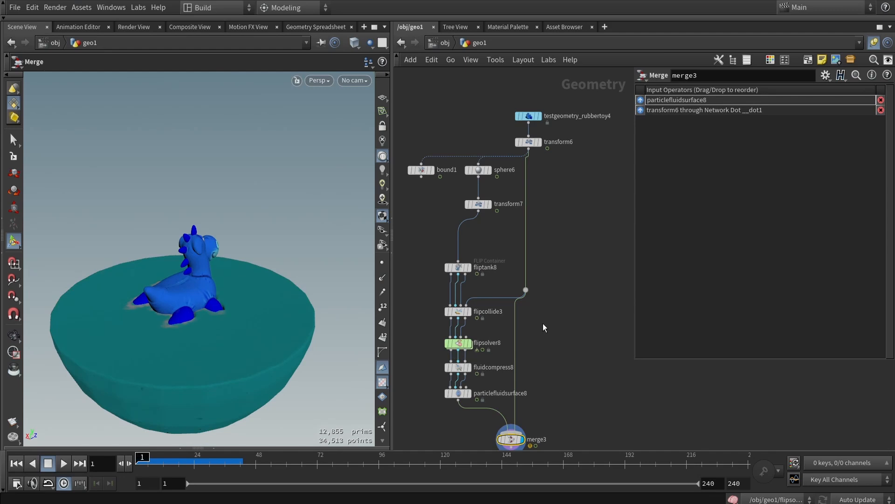
Add a Box node in the rubber toy network and connect it to fliptank8's input in place of transform7
scroll(459, 252, up, 4)
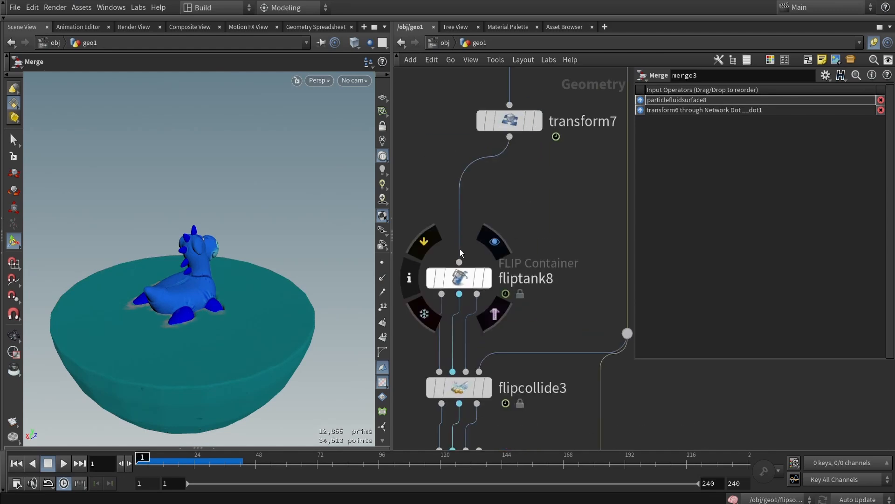
click(459, 247)
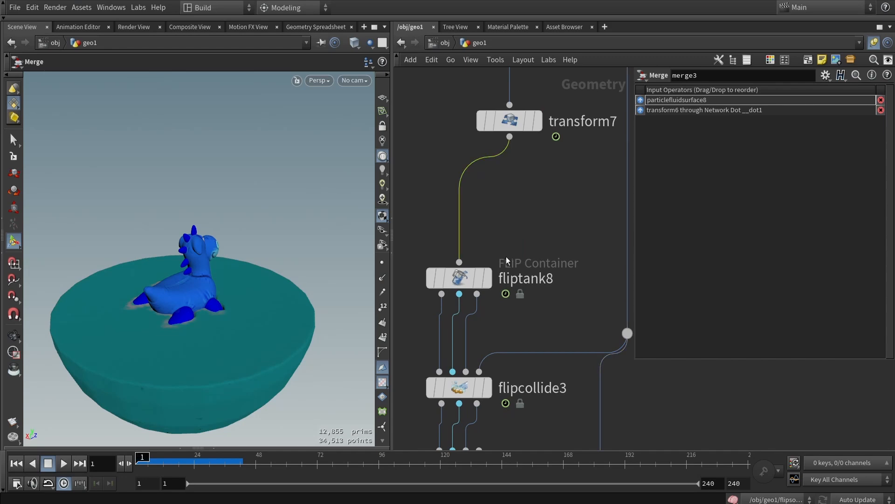
middle_drag(504, 242, 538, 270)
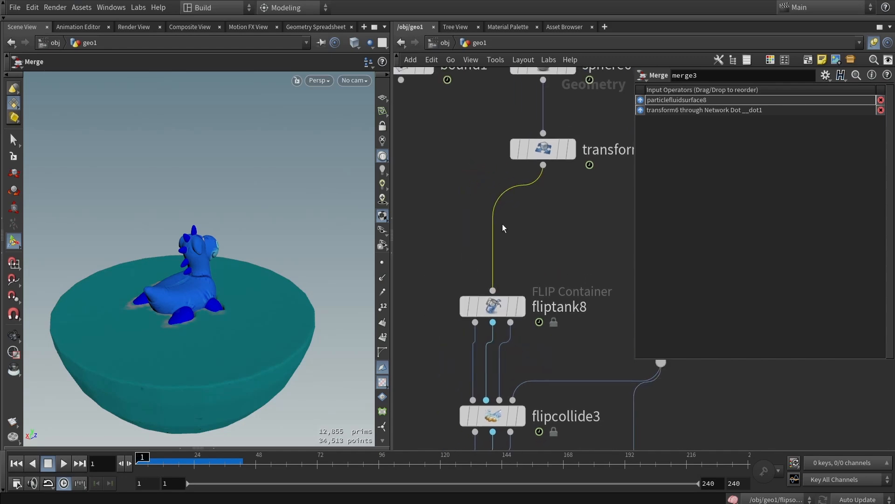
scroll(513, 252, down, 5)
key(Tab)
text(b)
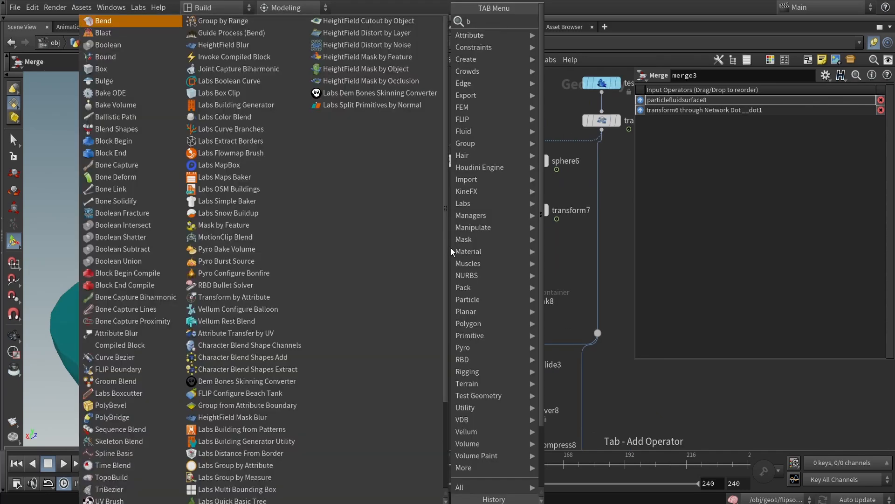
key(Return)
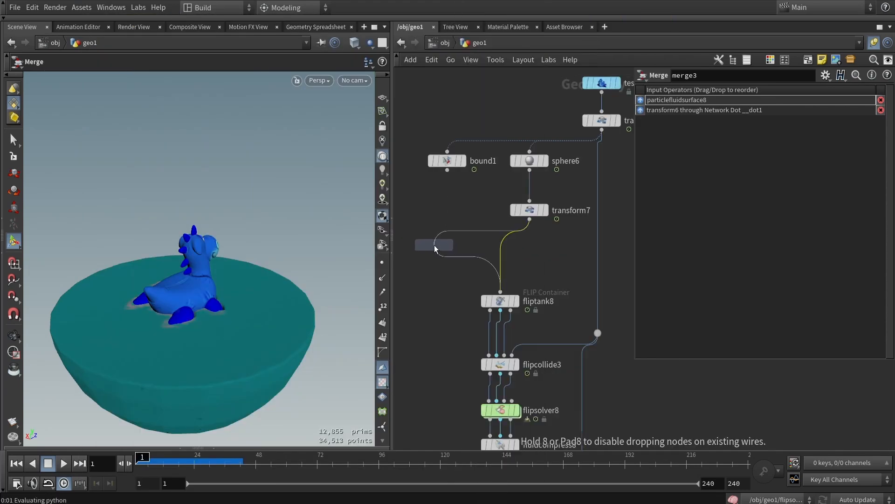
click(434, 244)
scroll(444, 283, up, 3)
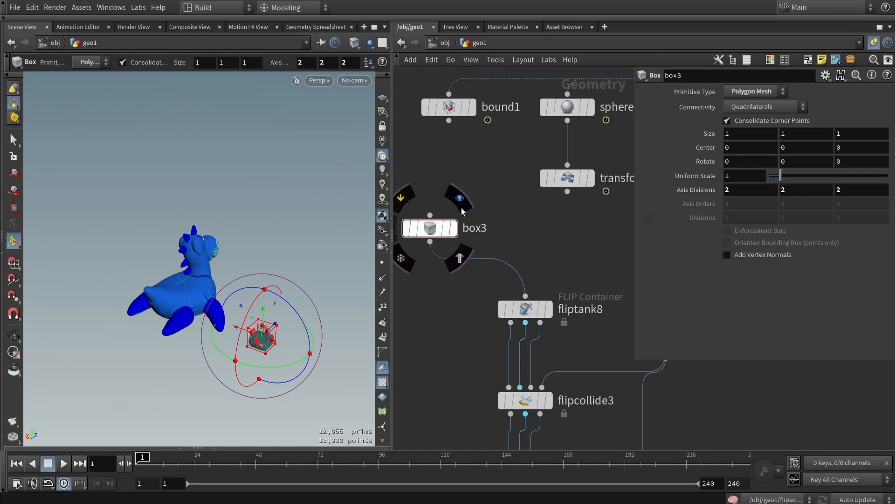
Stretch box3 along Z to a size of about 1.71 using its viewport handle, keeping the opposite face in place
key(Escape)
alt+right_drag(252, 346, 272, 324)
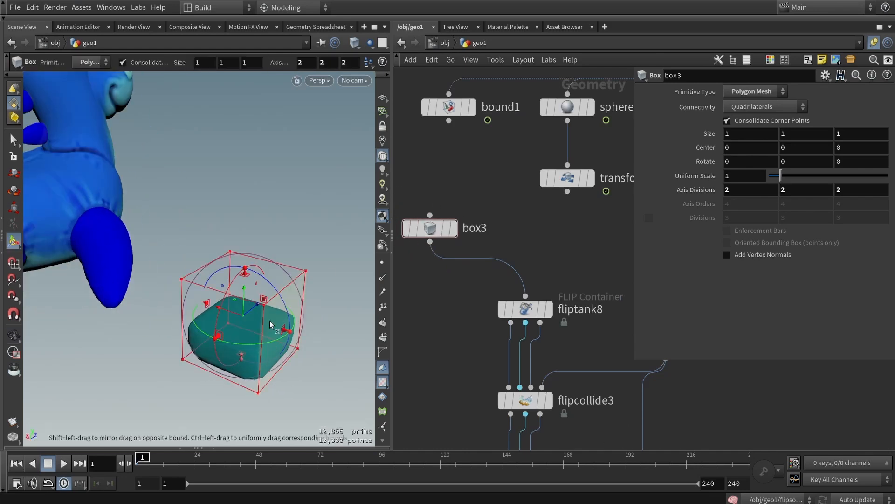
mouse_move(274, 371)
alt+mouse_down()
mouse_move(281, 339)
mouse_move(266, 280)
mouse_move(278, 306)
mouse_move(278, 361)
alt+mouse_up()
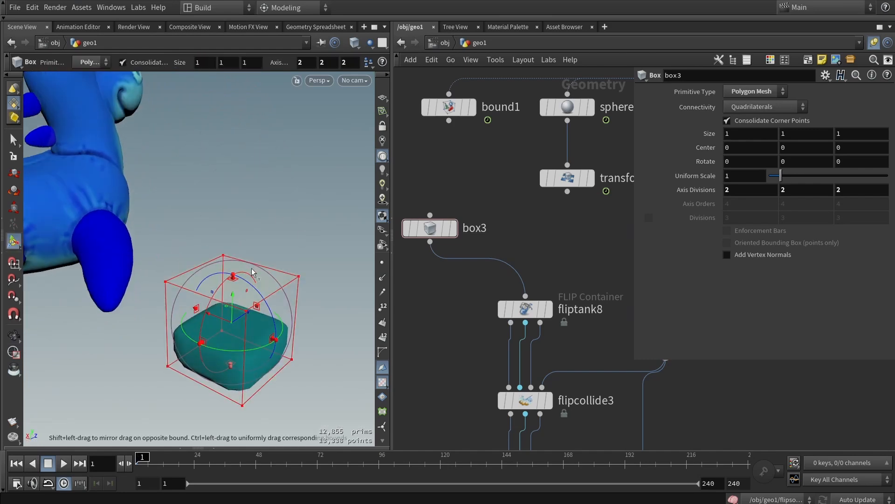
drag(202, 342, 151, 375)
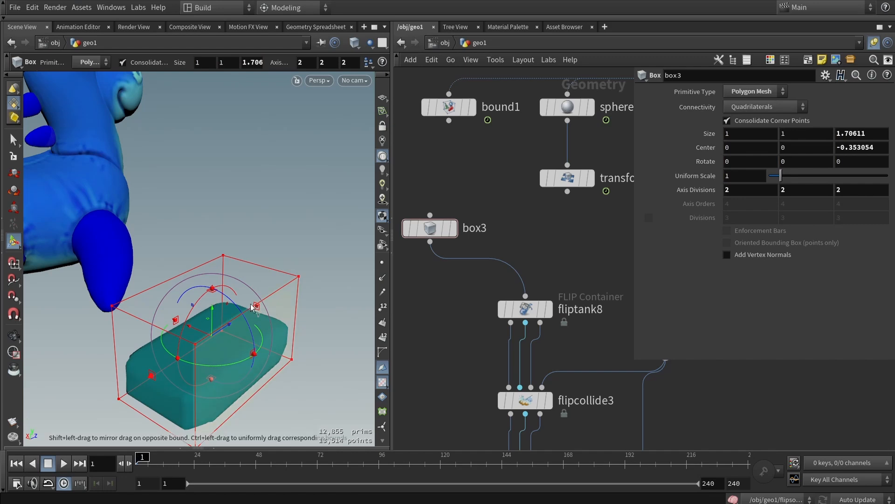
Display transform6, play the rubber toy's spin up to frame 70 and check the expression in its Y Rotate field
middle_drag(589, 238, 581, 241)
scroll(549, 253, down, 3)
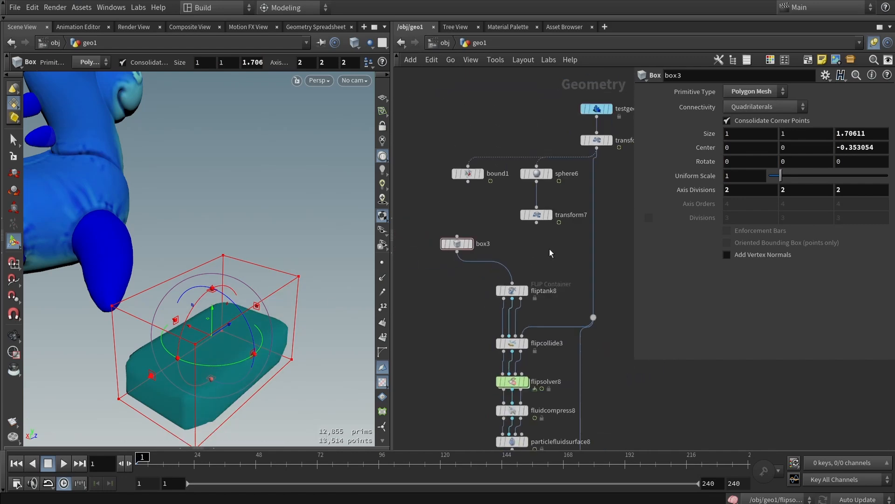
click(596, 140)
key(space+g)
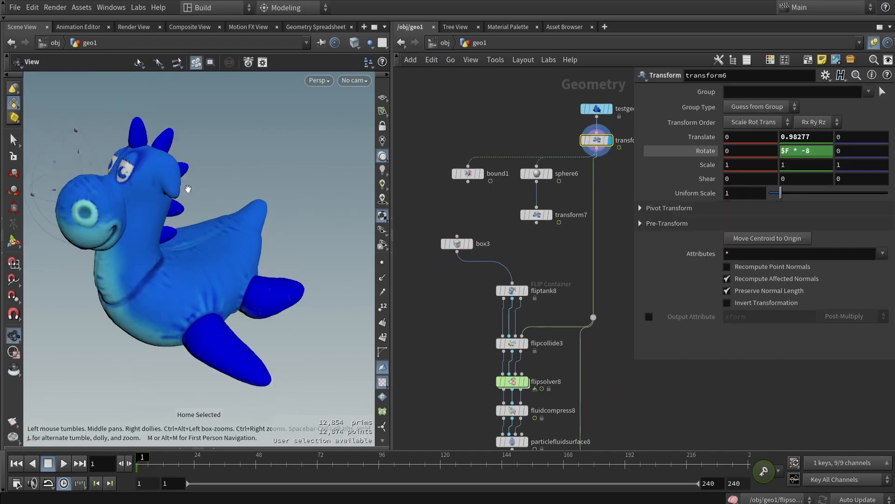
scroll(188, 188, down, 5)
key(Return)
click(64, 463)
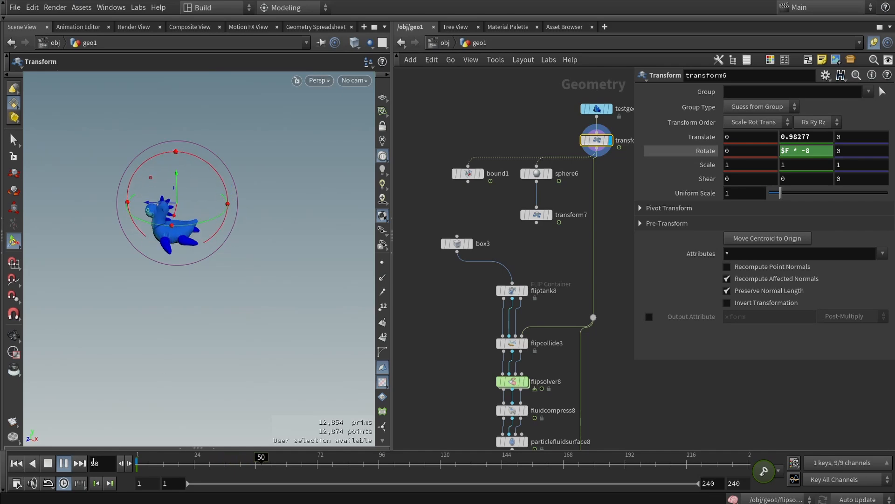
click(64, 463)
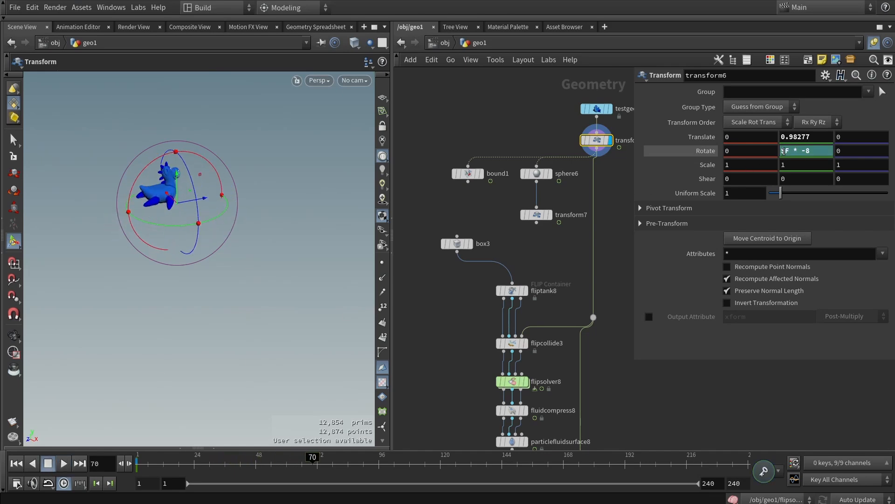
click(800, 150)
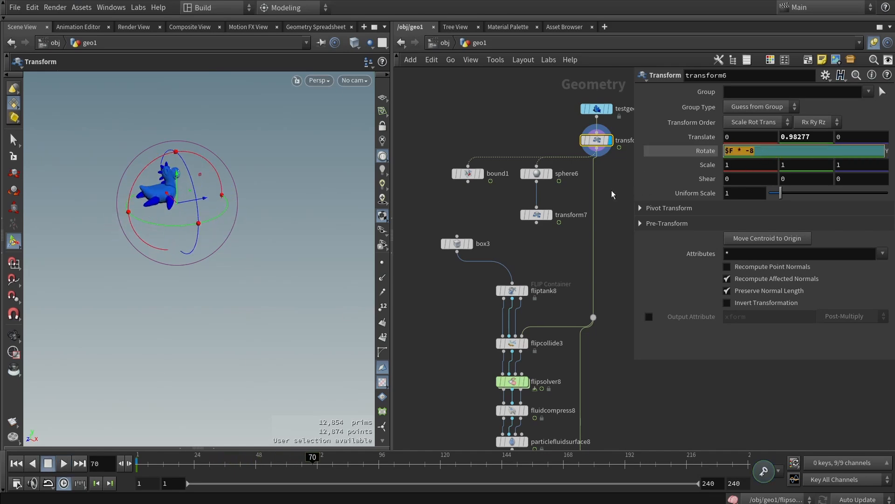
Display bound1 and orbit around its box, and switch the display to sphere6 to compare the shapes
middle_drag(616, 180, 581, 182)
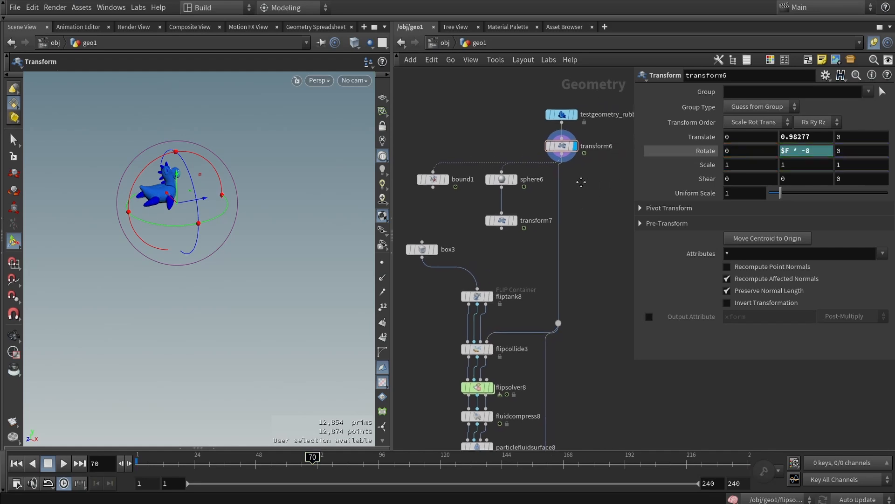
scroll(529, 197, up, 5)
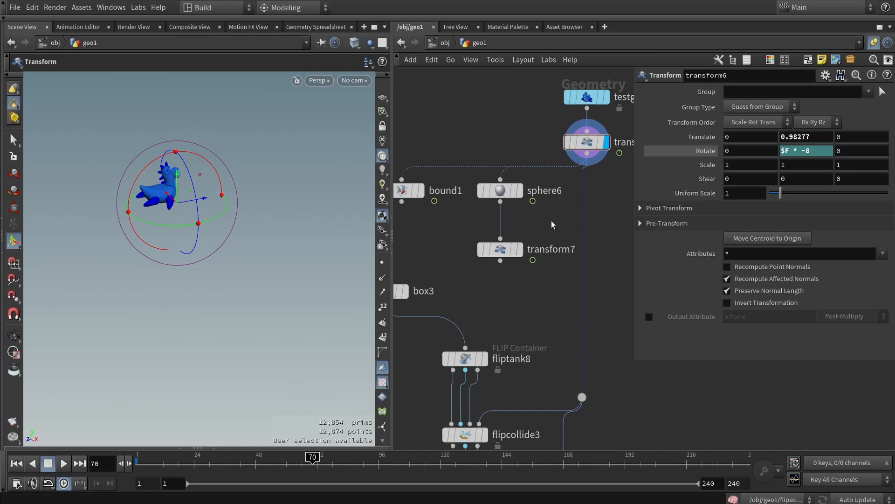
mouse_move(522, 198)
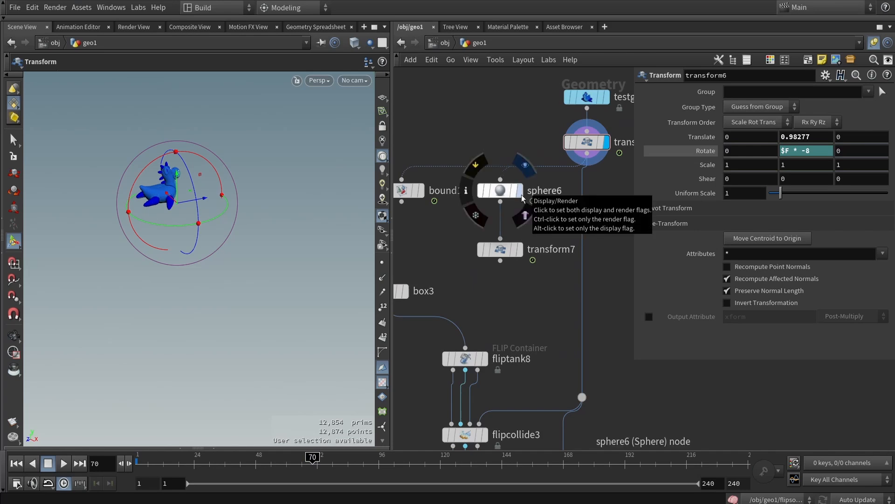
click(433, 215)
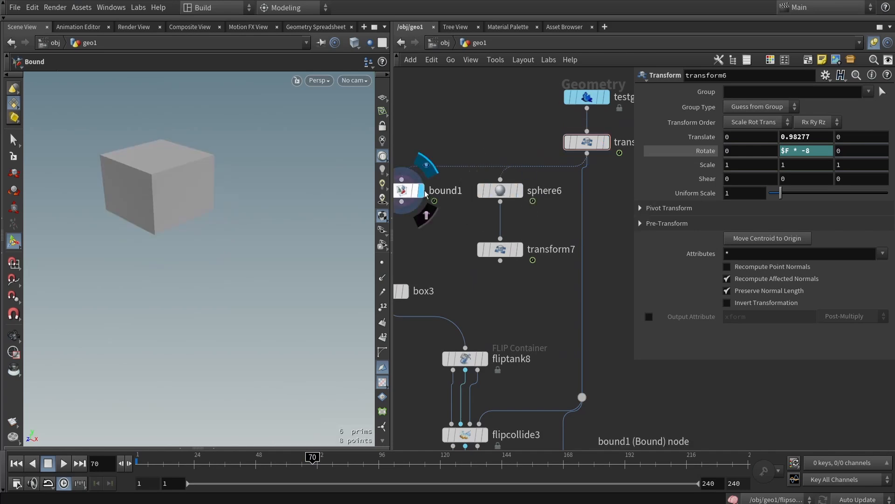
drag(186, 176, 166, 199)
scroll(467, 261, up, 4)
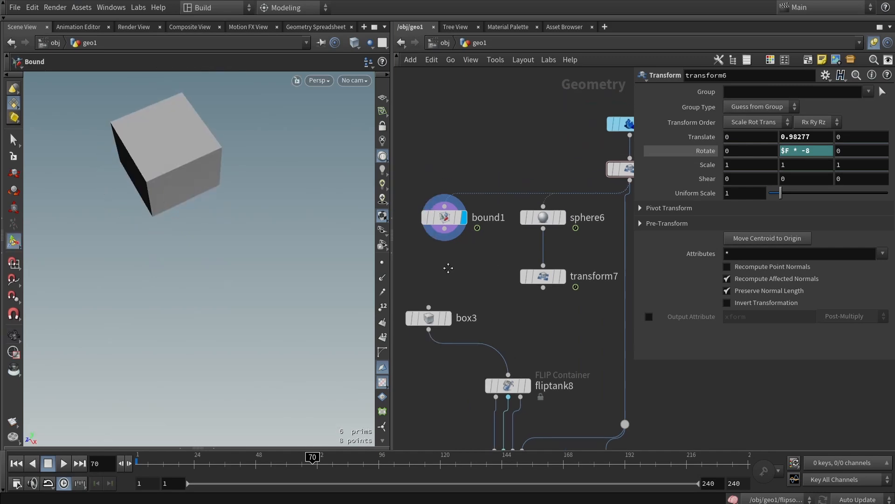
scroll(513, 262, down, 2)
click(546, 254)
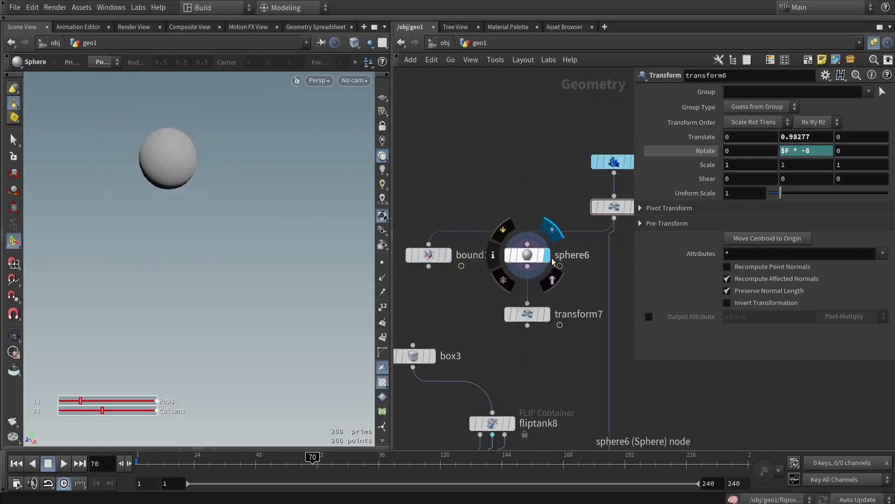
Display transform7 below sphere6 and widen the parameter area to read its full Pivot Translate expressions
click(531, 252)
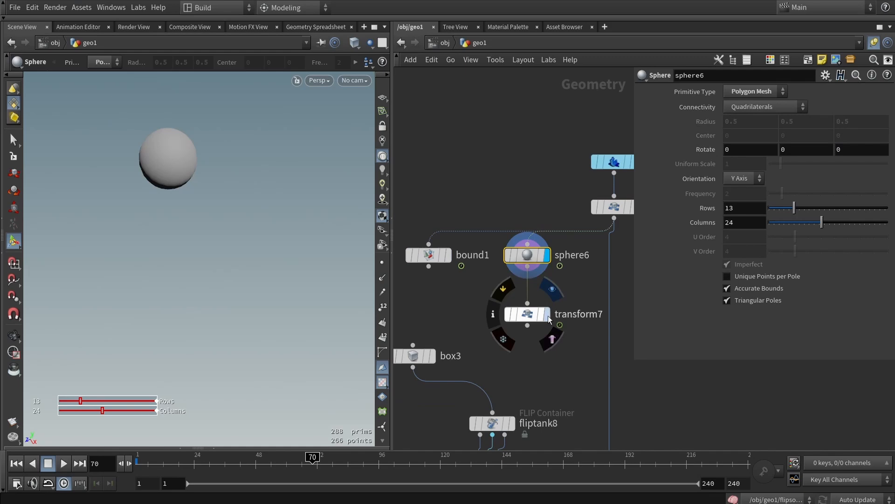
click(551, 290)
drag(530, 317, 530, 304)
click(530, 304)
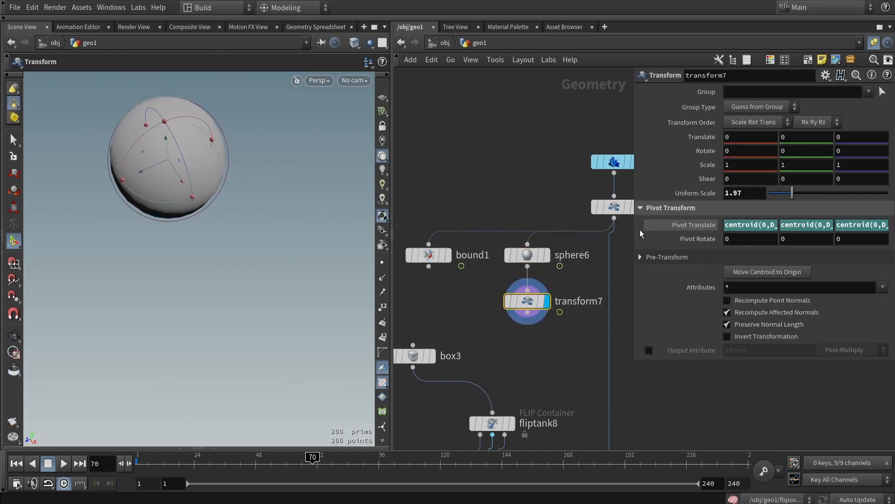
drag(640, 233, 505, 234)
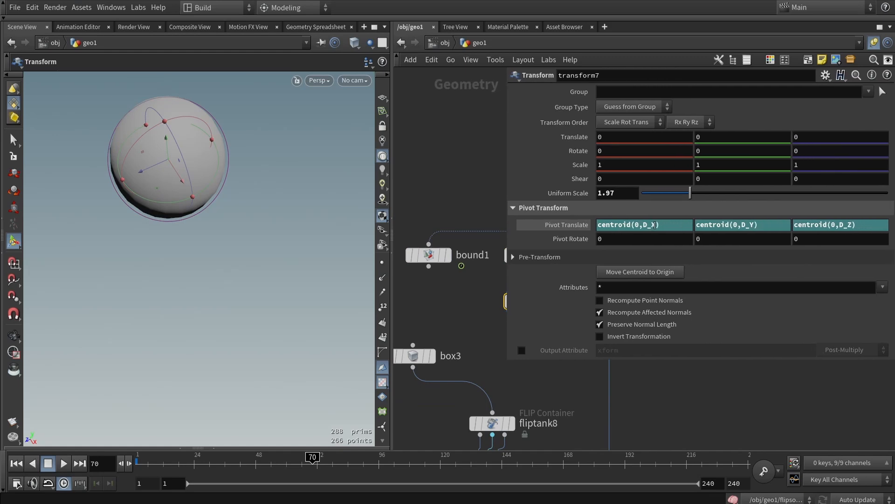
Set transform7's Uniform Scale to 2 and narrow the parameter area to uncover the network again
middle_drag(615, 197, 629, 197)
double_click(629, 198)
text(2)
key(Return)
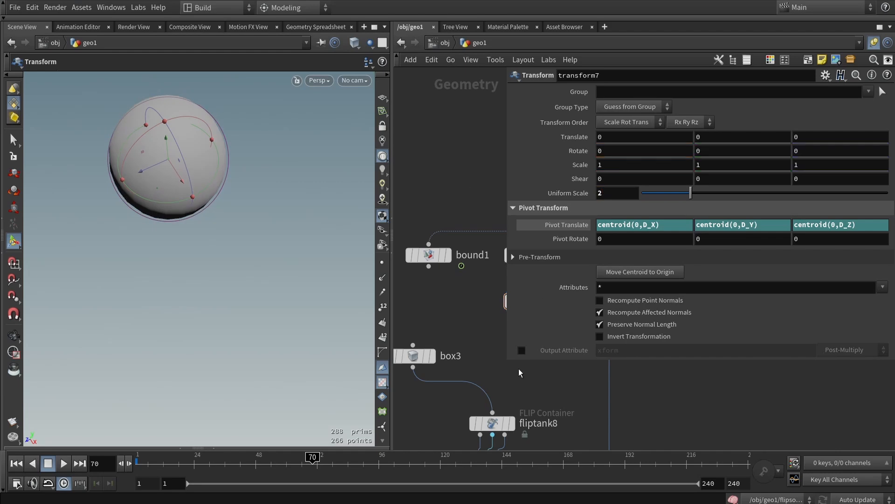
drag(506, 364, 718, 361)
Display transform6 and transform7 in turn and scrub the timeline to frame 73 to compare the toy with its sphere
middle_drag(531, 341, 540, 259)
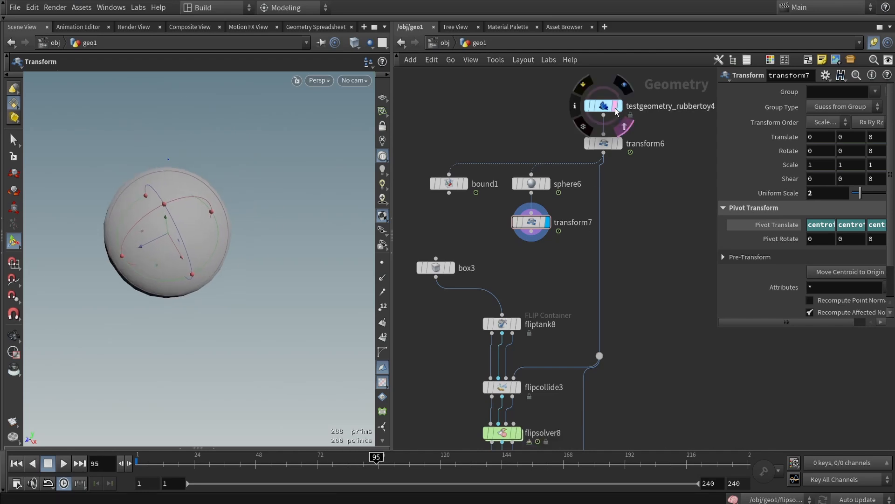
click(618, 143)
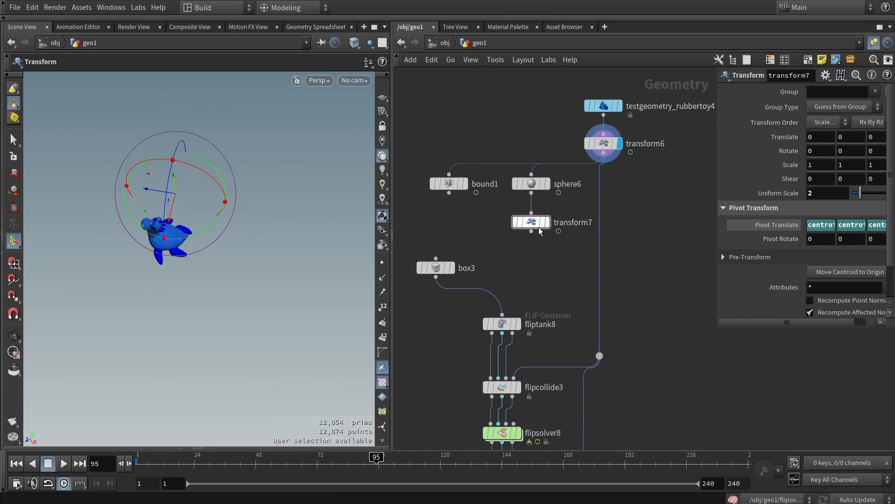
click(543, 222)
drag(238, 463, 320, 465)
Connect transform7 to fliptank8's input in place of box3 and display fliptank8
drag(531, 232, 502, 312)
click(517, 324)
middle_drag(517, 324, 537, 202)
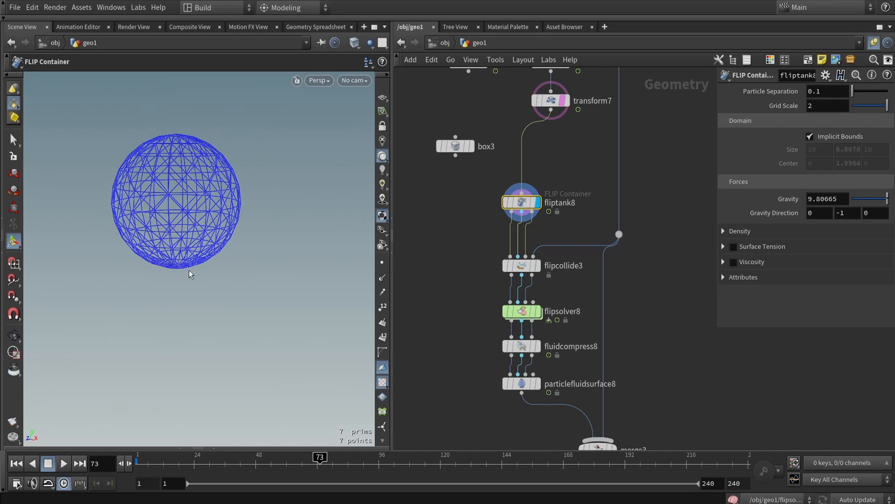
scroll(462, 261, down, 3)
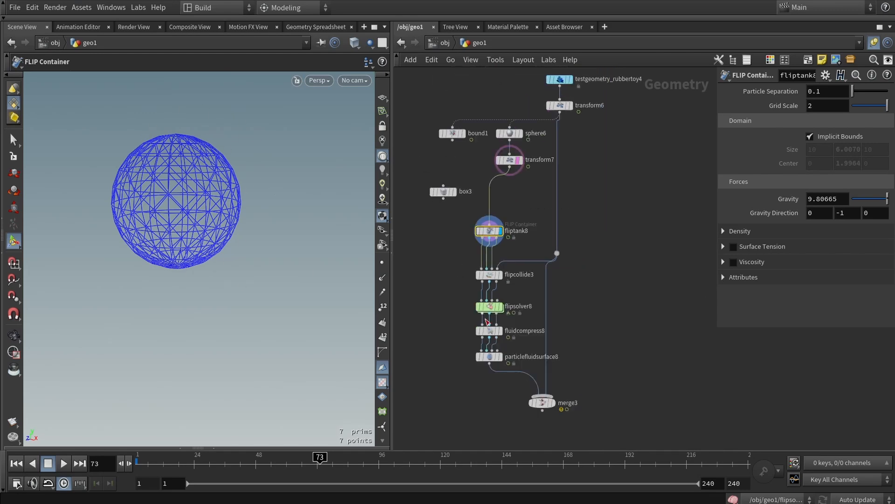
Display flipsolver8, simulate to frame 27, return to frame 2 and orbit around the particles and toy collider
scroll(504, 354, up, 4)
mouse_move(506, 365)
mouse_move(474, 272)
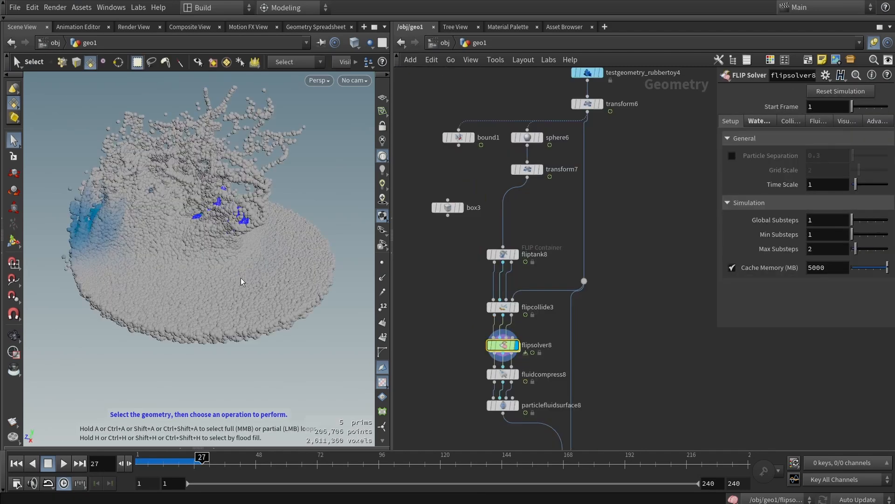
drag(201, 461, 137, 463)
key(space+h)
drag(216, 261, 248, 280)
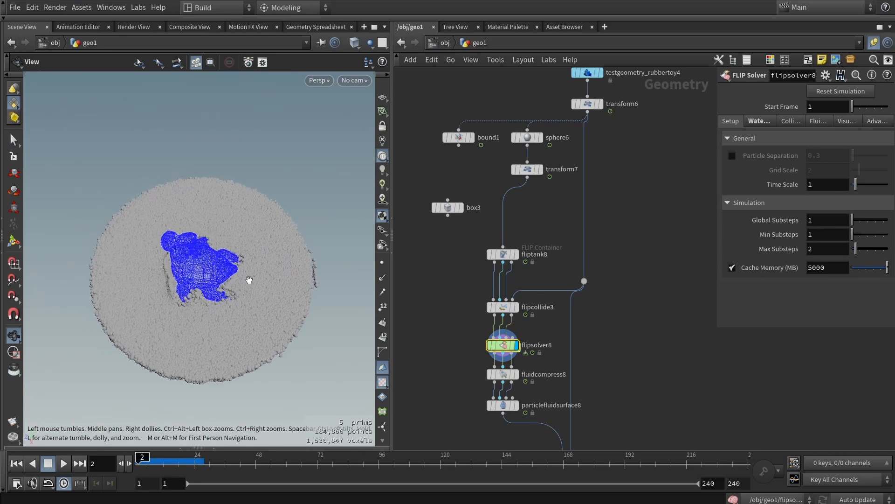
Select flipcollide3 and temporarily template transform7 to compare its sphere with the simulated particles
middle_drag(631, 165, 632, 190)
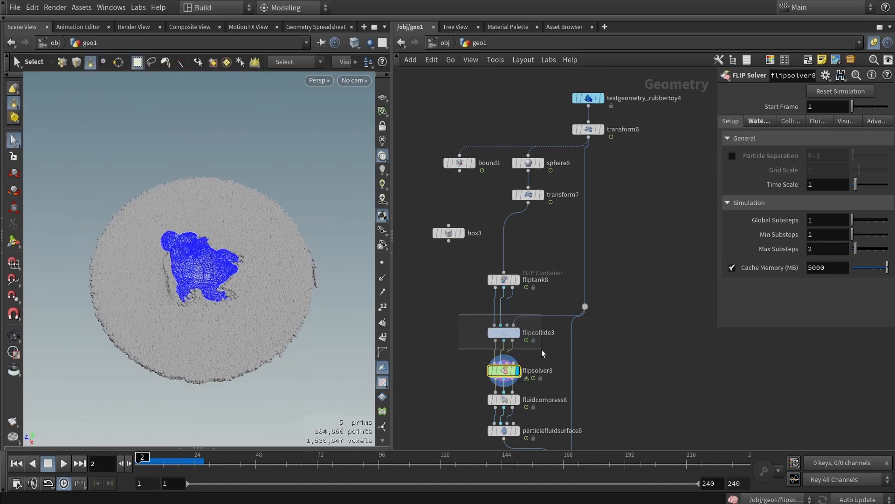
drag(542, 349, 541, 349)
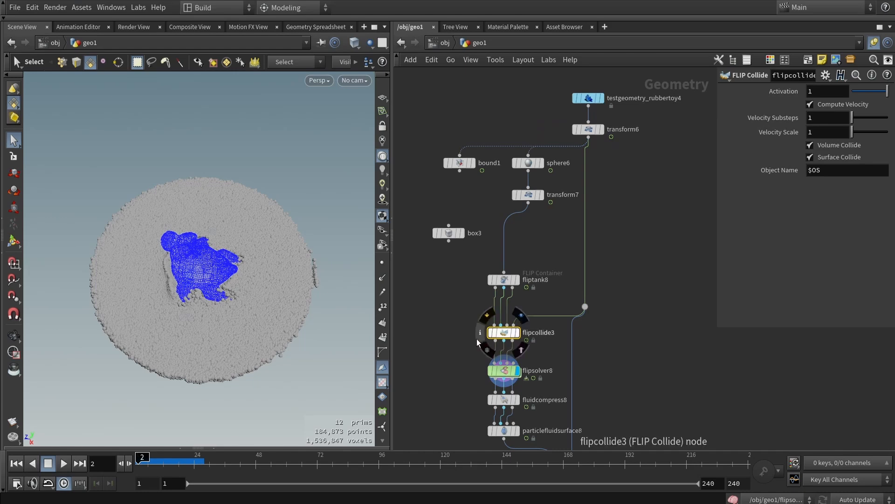
mouse_move(539, 166)
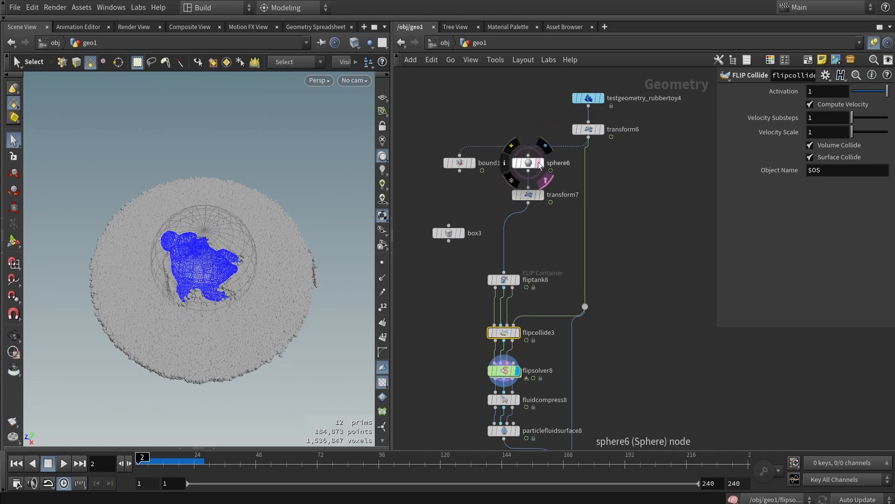
click(539, 194)
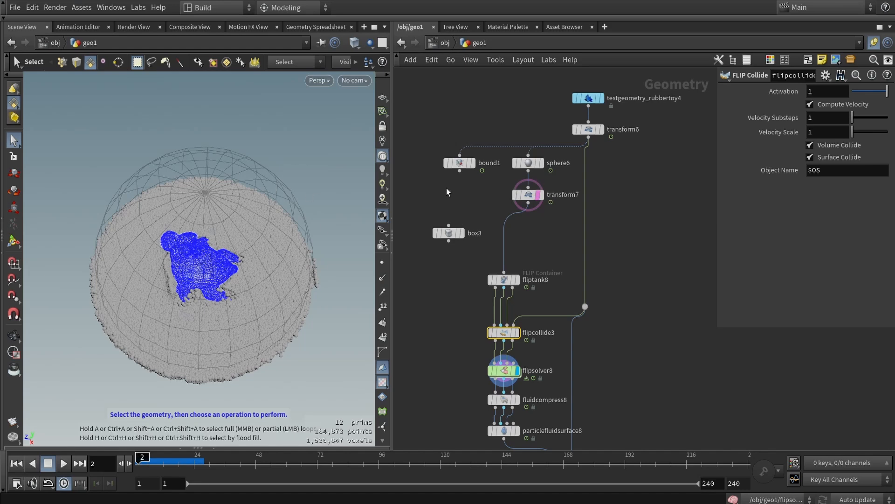
click(538, 195)
Scrub the simulation to frame 12 and examine the particles around the spinning toy from another angle
drag(139, 459, 163, 458)
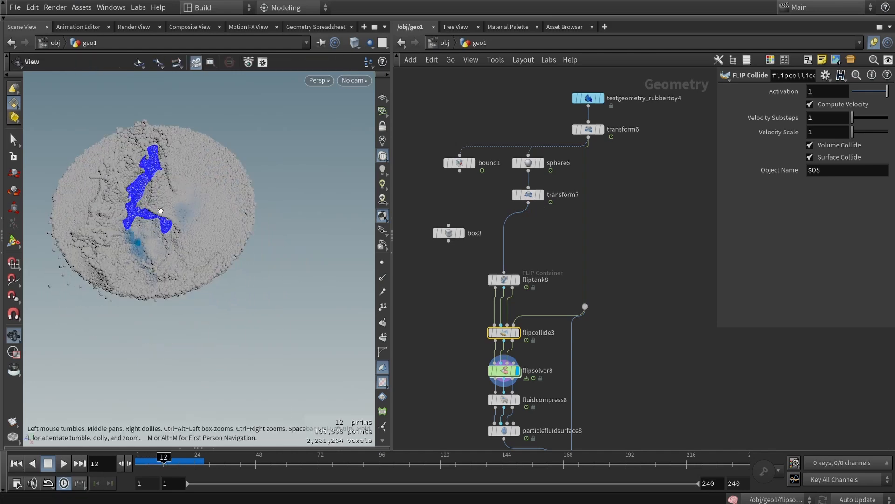
scroll(160, 210, up, 4)
alt+drag(159, 210, 164, 233)
scroll(207, 234, down, 3)
key(s)
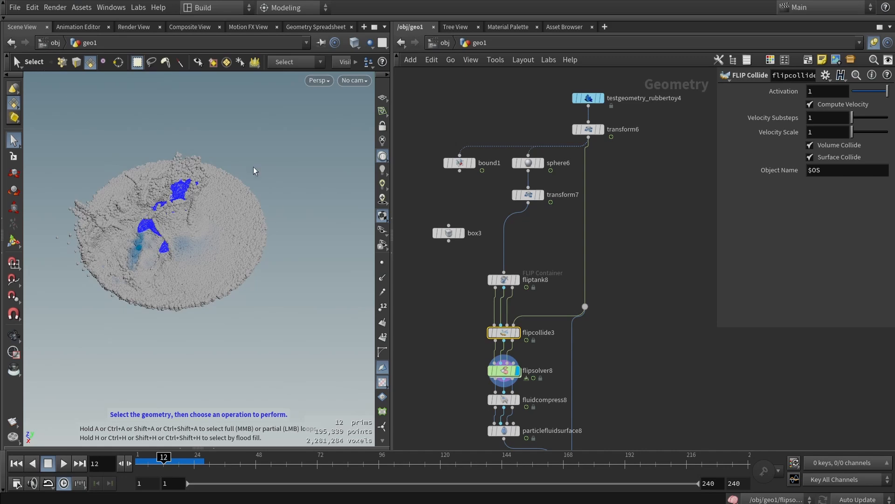
Add a Grid node in the empty area beside the rubber toy's FLIP network
middle_drag(642, 229, 589, 247)
scroll(589, 247, down, 2)
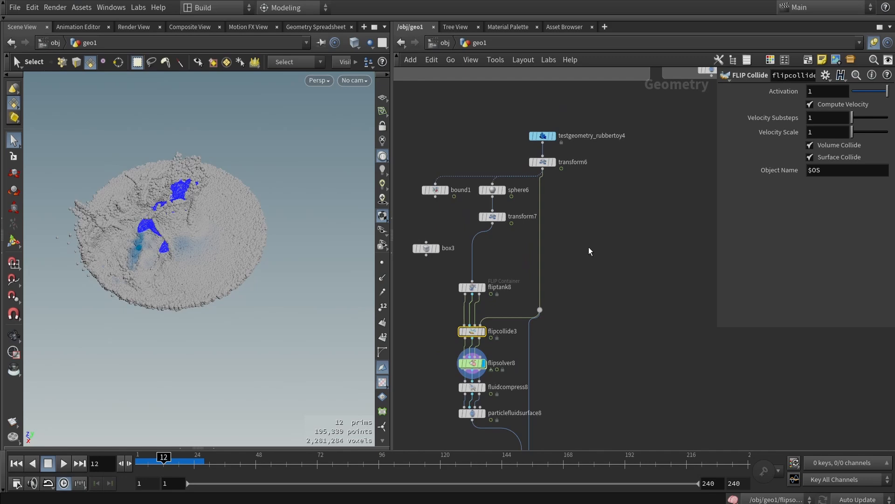
key(Tab)
text(grid)
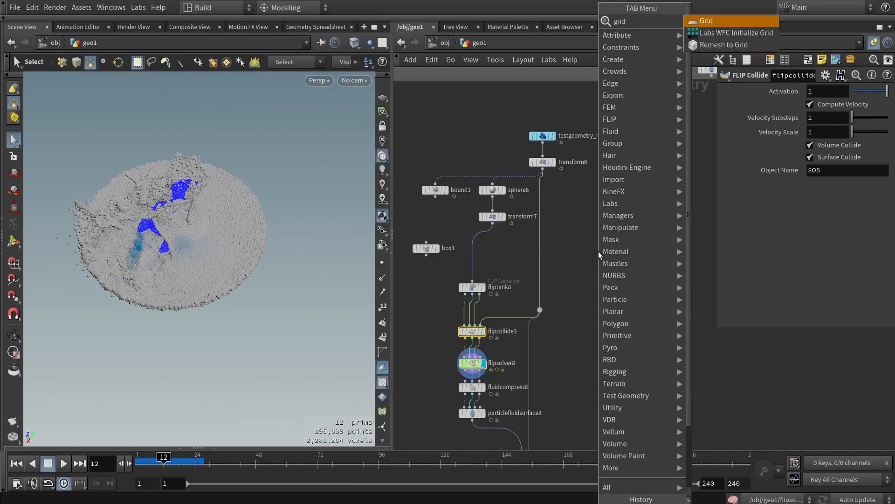
key(Return)
click(598, 247)
scroll(598, 247, up, 2)
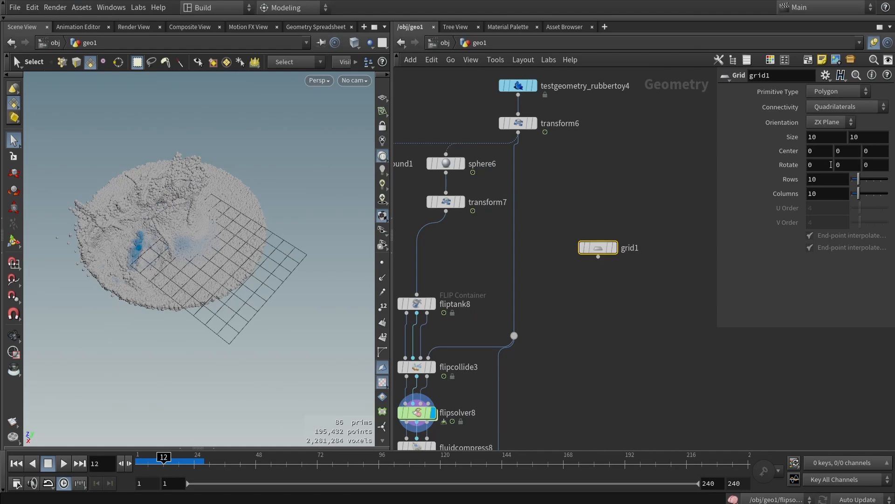
Enlarge grid1 to a size of 62.5 by 62.5 and frame the whole grid in the viewport
middle_drag(790, 137, 876, 132)
alt+scroll(302, 204, down, 8)
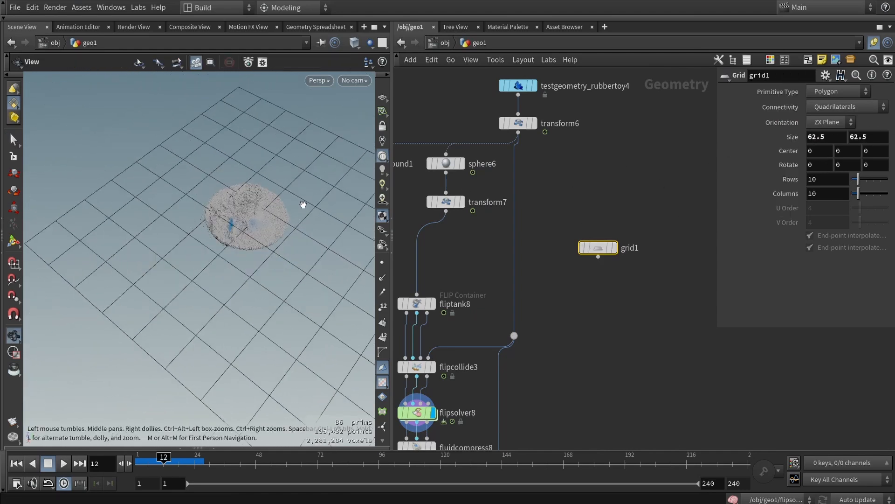
alt+middle_drag(302, 204, 229, 226)
key(s)
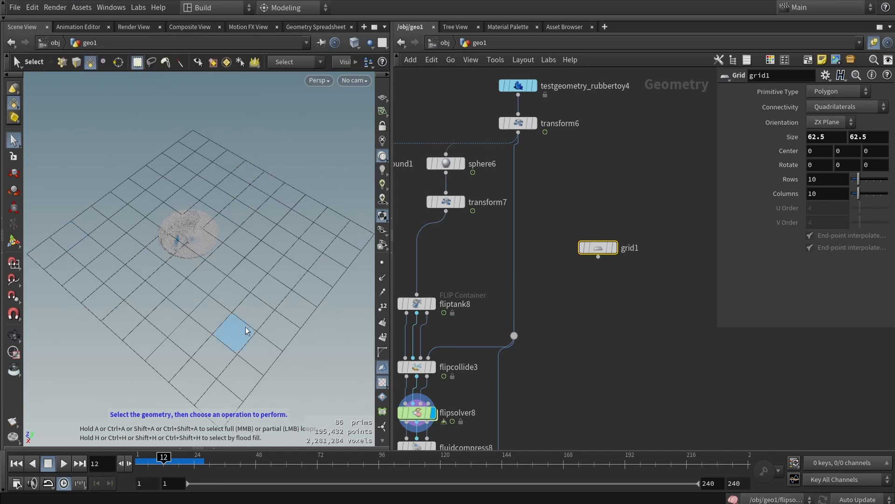
Display transform6, scrub to frame 49, and template grid1 and transform7 in turn to compare their extents with the toy
click(535, 124)
click(518, 124)
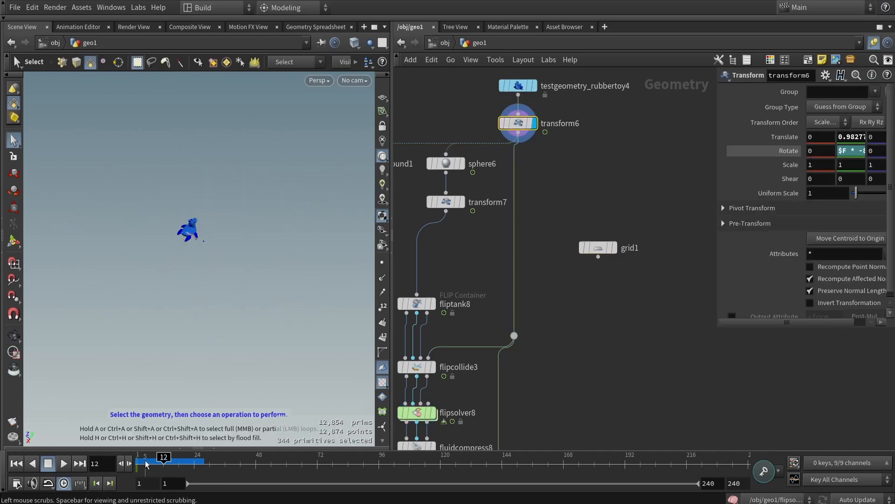
drag(163, 459, 258, 460)
click(610, 252)
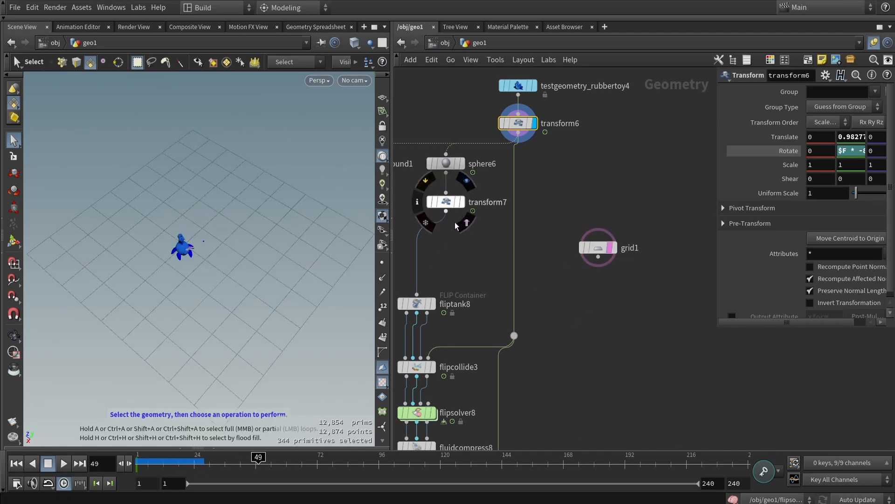
click(428, 303)
click(458, 202)
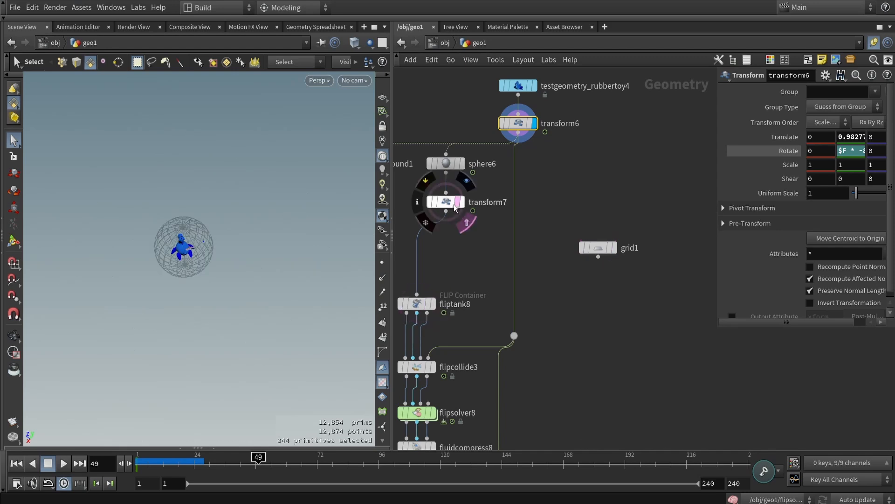
scroll(176, 221, up, 5)
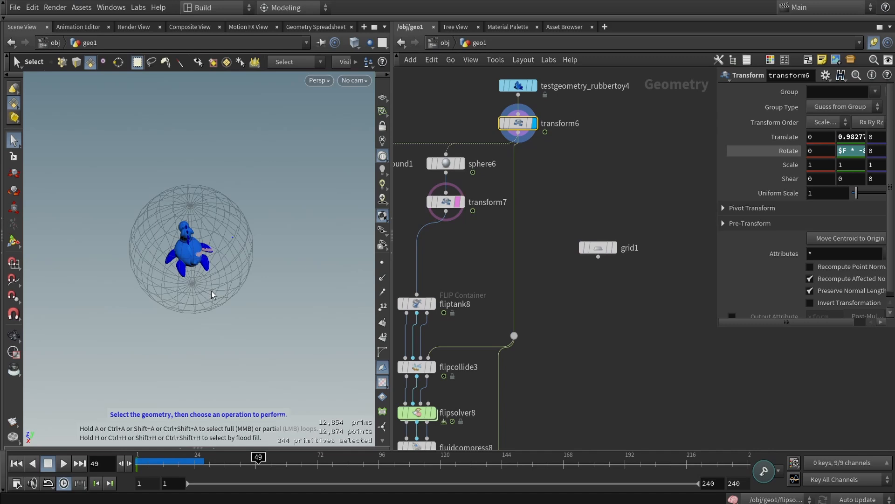
Display flipsolver8 and play the fluid simulation from frame 1 up to frame 31
middle_drag(474, 263, 535, 154)
scroll(534, 154, down, 2)
scroll(505, 261, up, 3)
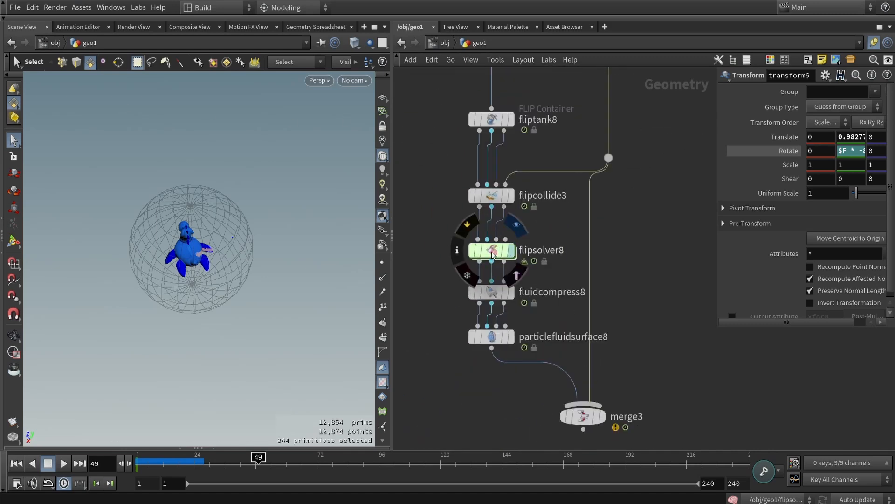
click(493, 254)
click(516, 224)
drag(140, 459, 127, 462)
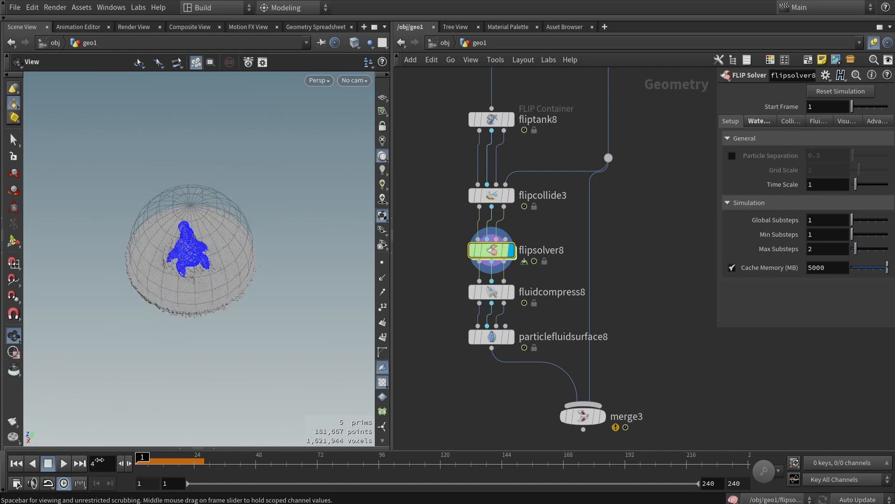
click(63, 464)
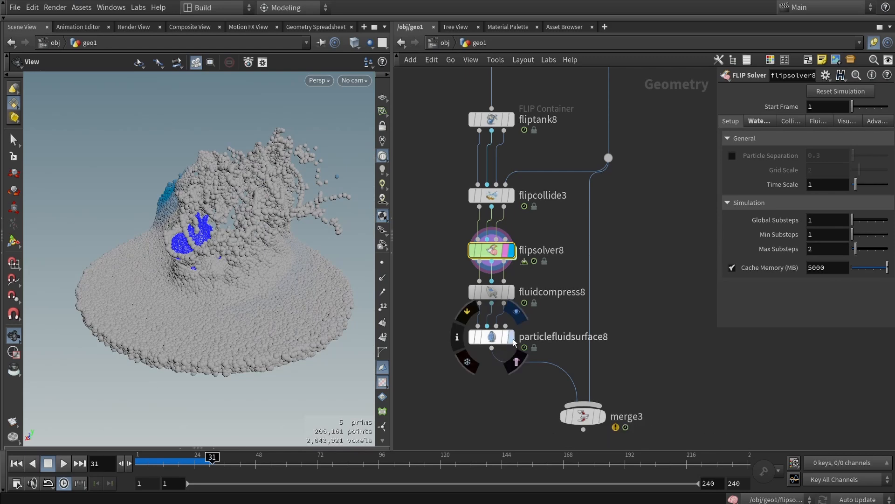
Display the fluid surface from particlefluidsurface8, orbit around it, and switch the display to merge3 and select it
click(495, 339)
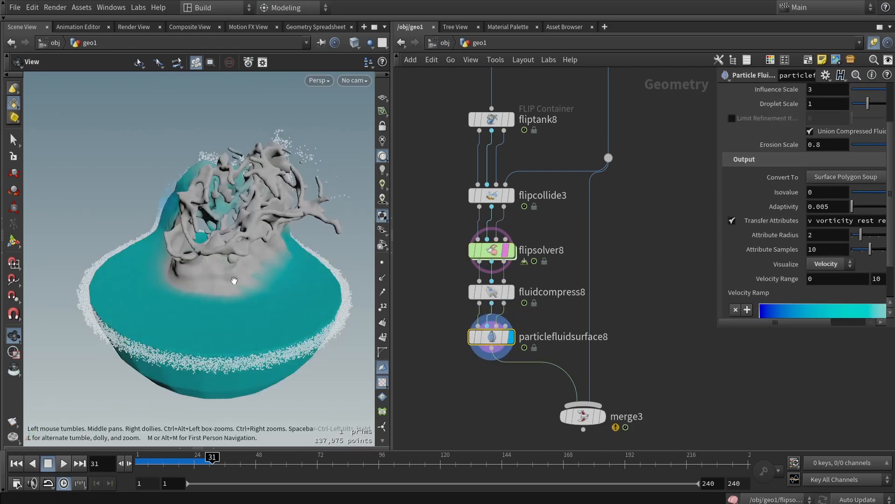
drag(335, 272, 298, 247)
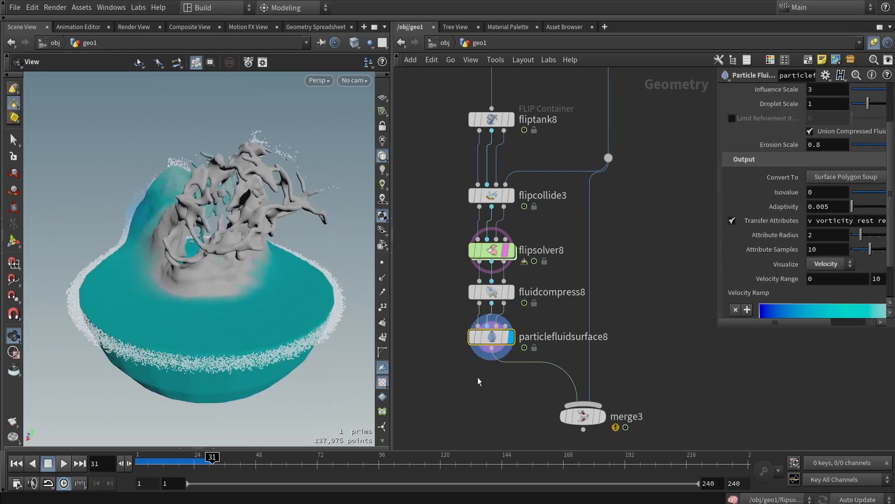
click(592, 419)
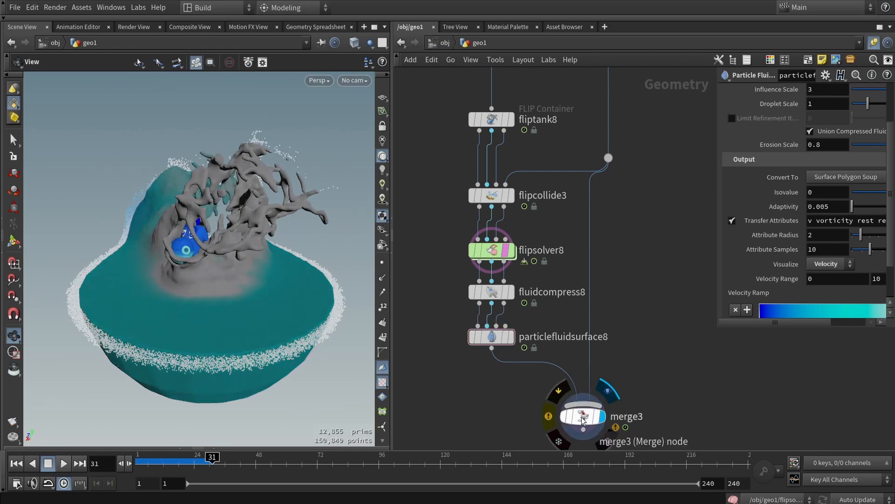
click(583, 418)
Inspect the rubber toy inside the merged fluid surface up close and orbit around the splash
scroll(185, 256, up, 10)
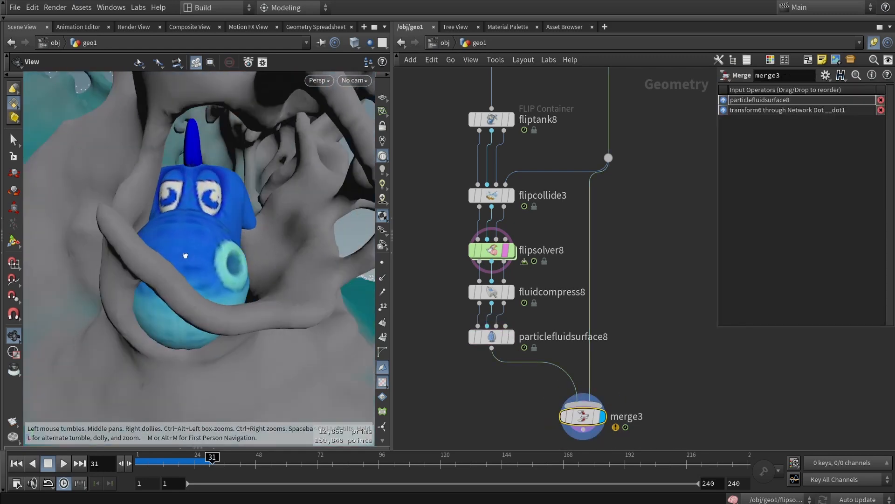
scroll(185, 255, down, 10)
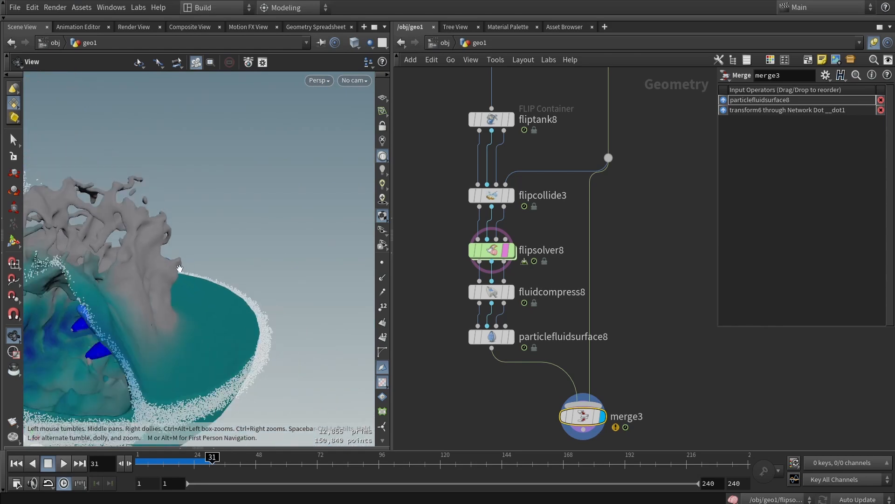
drag(180, 269, 263, 254)
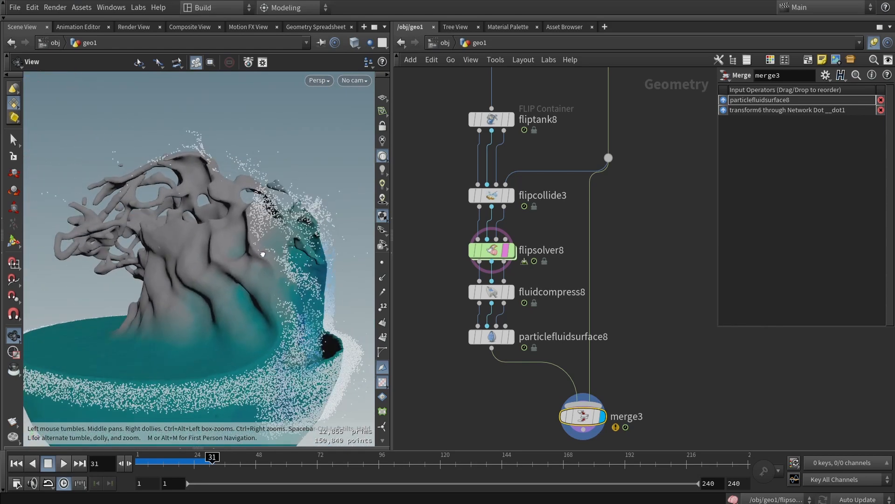
drag(196, 242, 232, 281)
scroll(190, 269, up, 5)
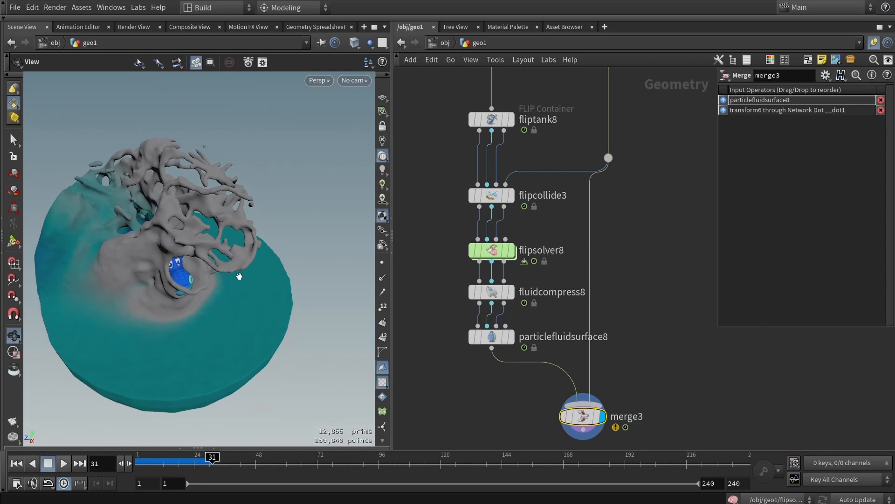
Orbit around the pillar and sphere from Cache_flip_RBD and play the cached simulation from frame 1 to frame 62
scroll(249, 271, down, 6)
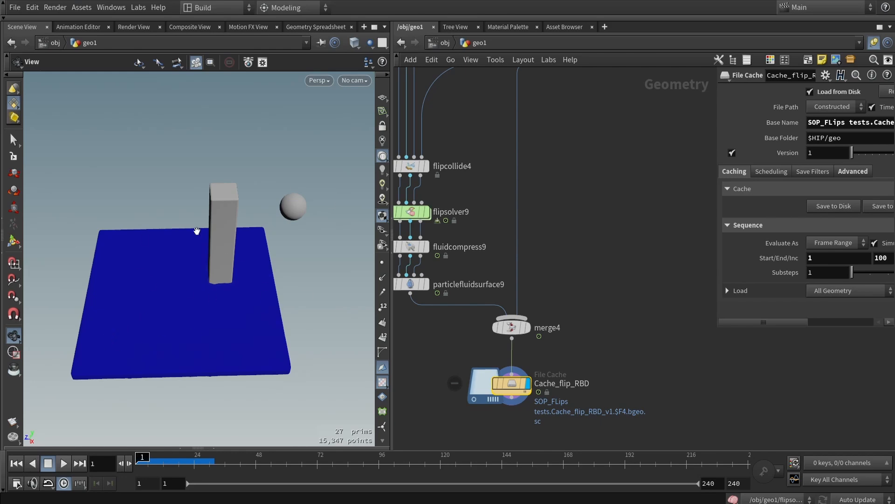
drag(196, 231, 225, 198)
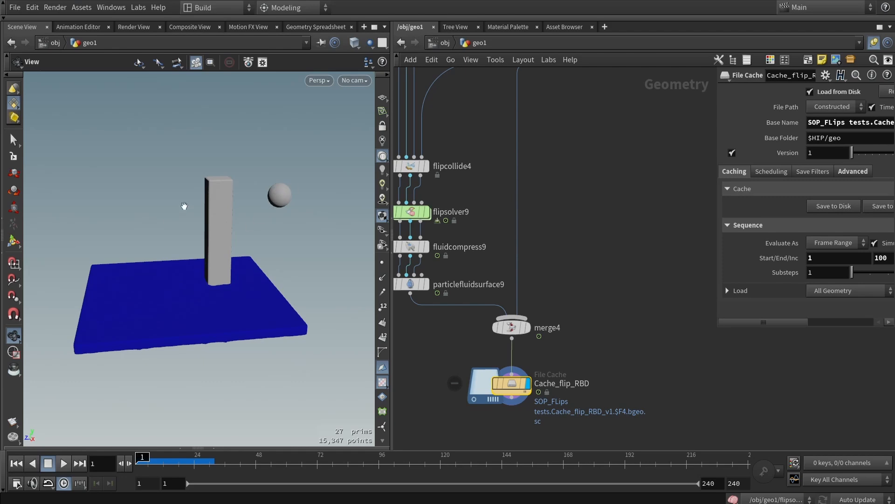
click(64, 463)
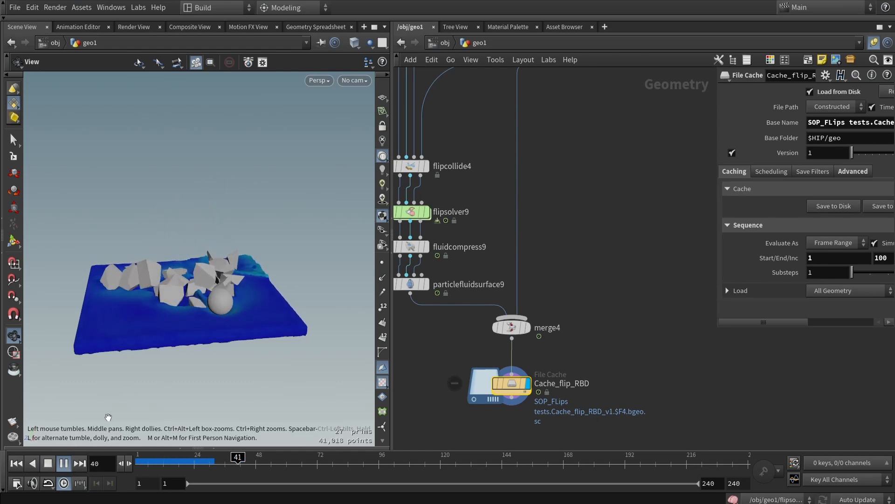
click(64, 463)
drag(171, 289, 187, 283)
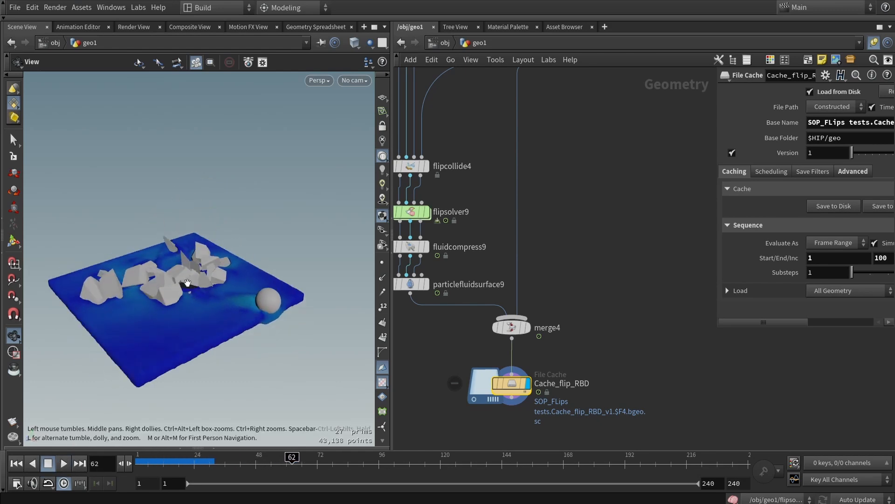
Scrub back to frame 34 and inspect the pillar debris splashing in the fluid from several angles
scroll(184, 282, up, 4)
scroll(177, 279, down, 2)
drag(267, 467, 220, 470)
drag(243, 280, 244, 242)
scroll(173, 227, up, 4)
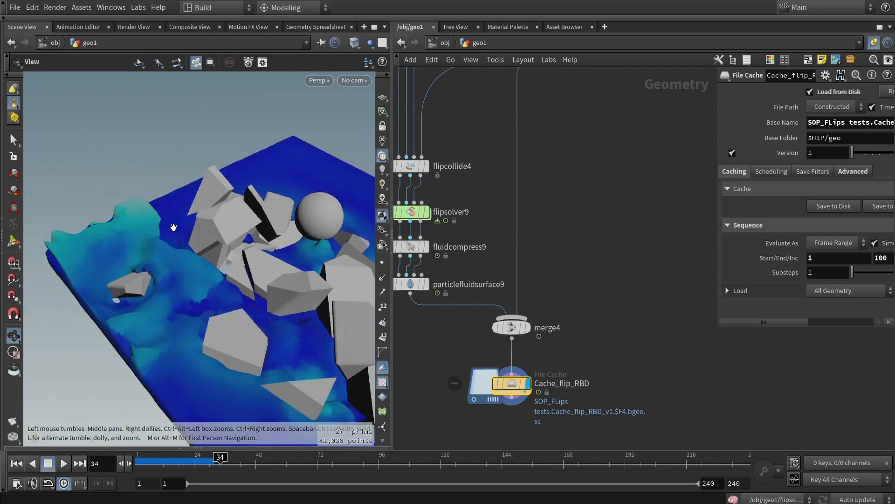
drag(177, 227, 110, 256)
scroll(175, 246, down, 5)
drag(176, 246, 192, 291)
scroll(585, 238, down, 4)
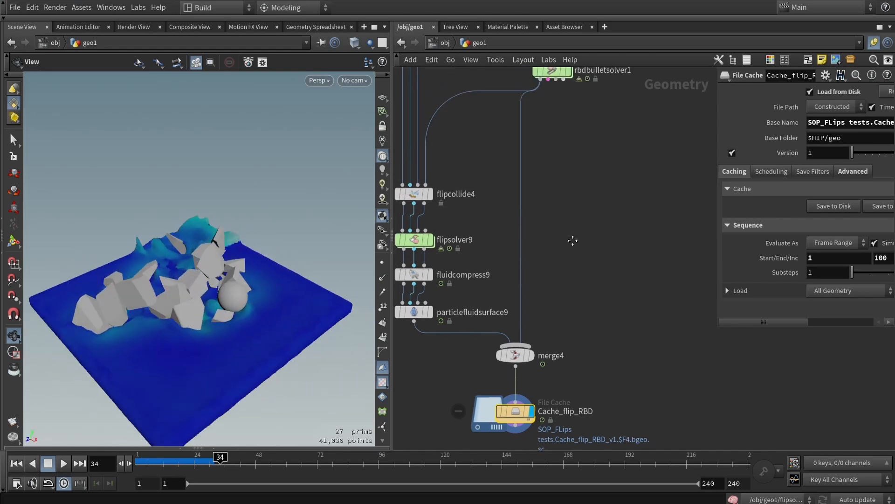
Display and select rbdbulletsolver1, and play its rigid-body simulation from frame 1 to frame 30
middle_drag(566, 195, 555, 263)
scroll(541, 303, down, 3)
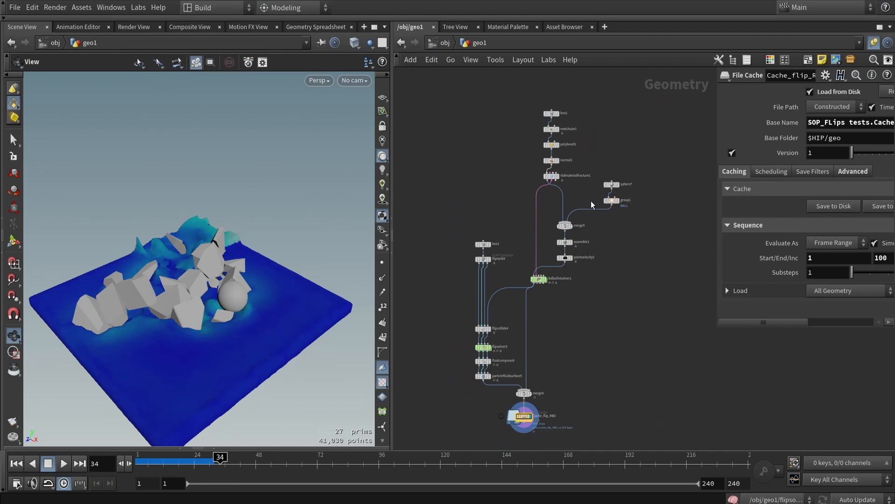
scroll(557, 257, up, 3)
click(538, 293)
scroll(529, 295, up, 2)
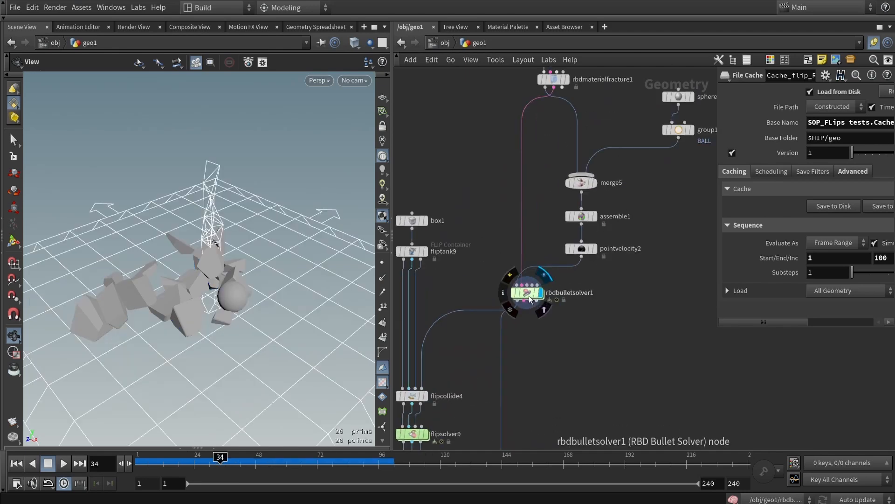
click(529, 295)
drag(212, 299, 208, 306)
drag(177, 461, 133, 460)
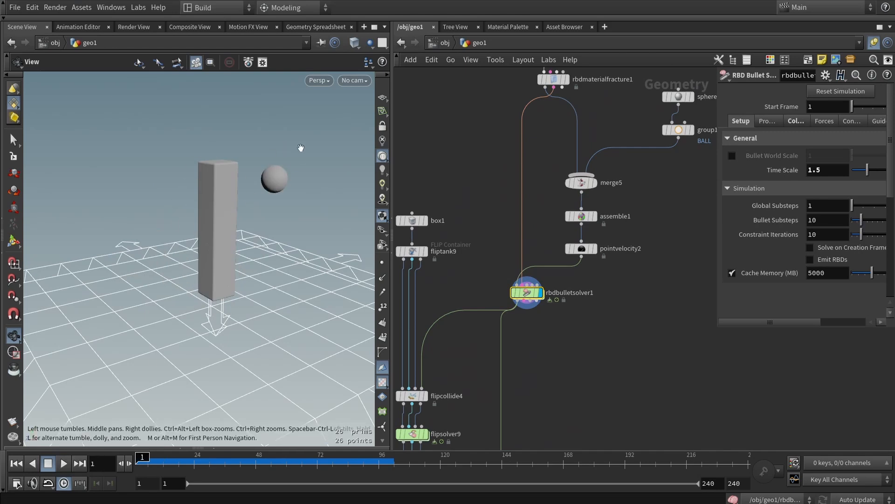
click(64, 464)
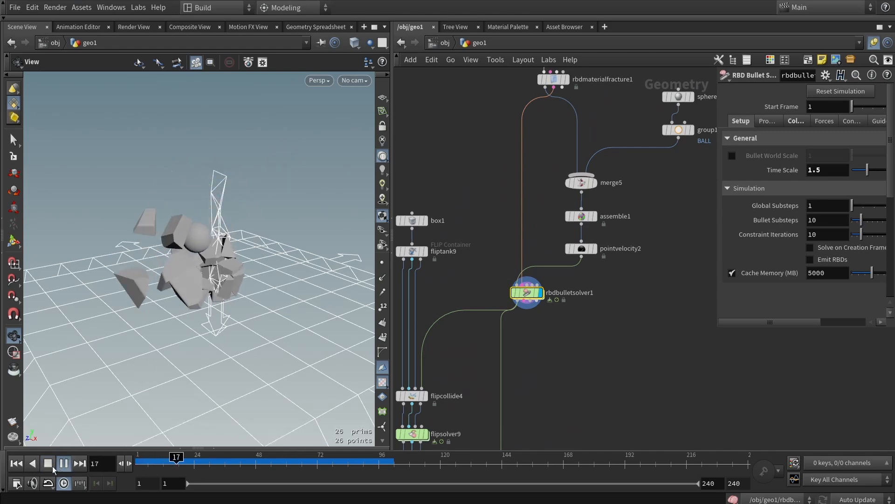
click(48, 465)
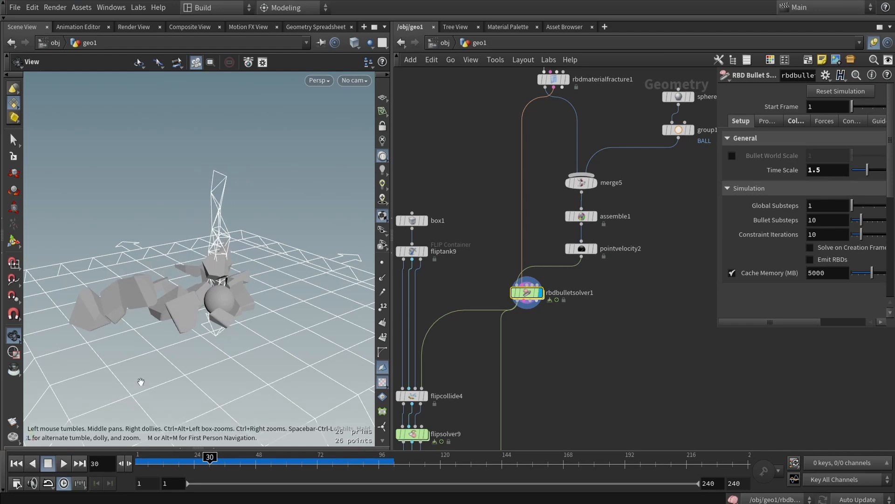
Display box2 at the start of the pillar chain, open its parameters, and show it in wireframe
middle_drag(550, 113, 555, 257)
scroll(526, 103, up, 1)
click(522, 98)
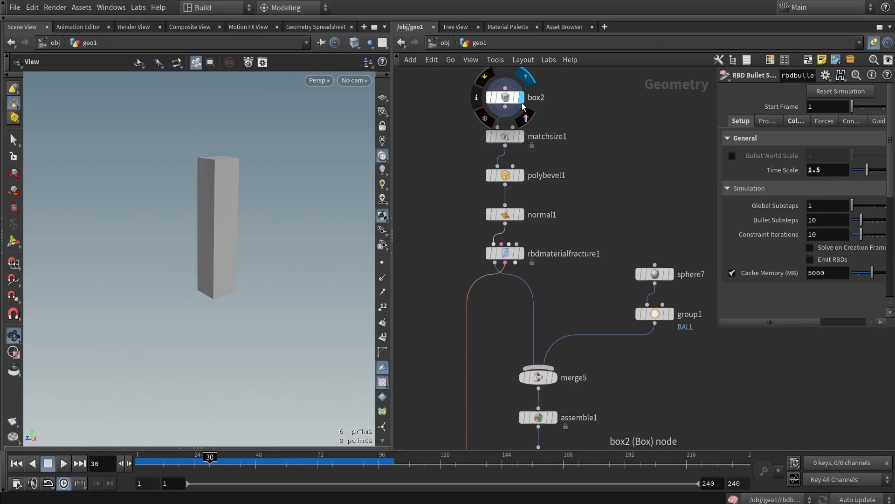
click(505, 97)
key(w)
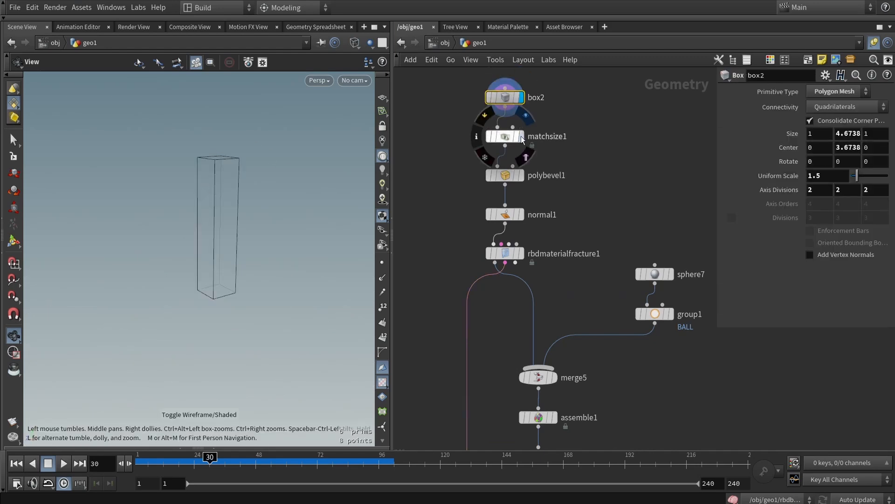
Display matchsize1 with its parameters and examine the shaded pillar's base against the ground
click(519, 136)
click(505, 137)
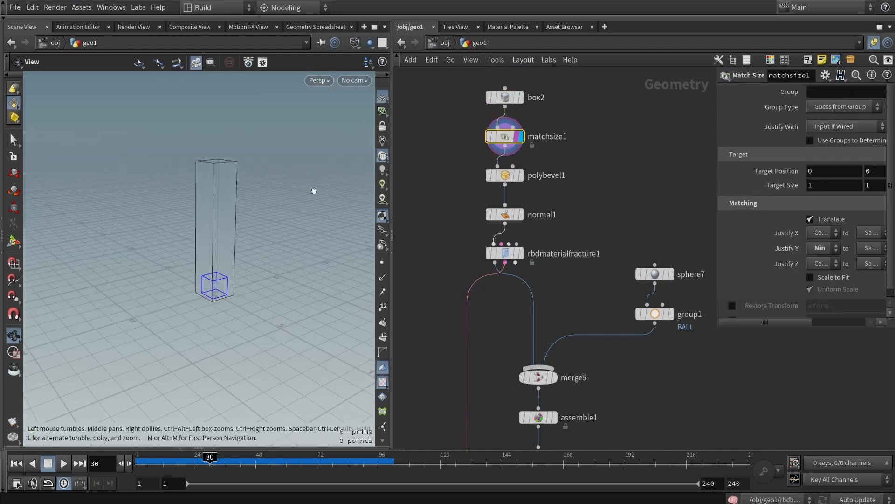
key(w)
scroll(210, 286, up, 3)
mouse_move(209, 286)
mouse_down()
mouse_move(183, 280)
mouse_move(189, 287)
mouse_up()
Display polybevel1, normal1 and rbdmaterialfracture1 in turn, and examine the fractured pillar in wireframe
click(521, 181)
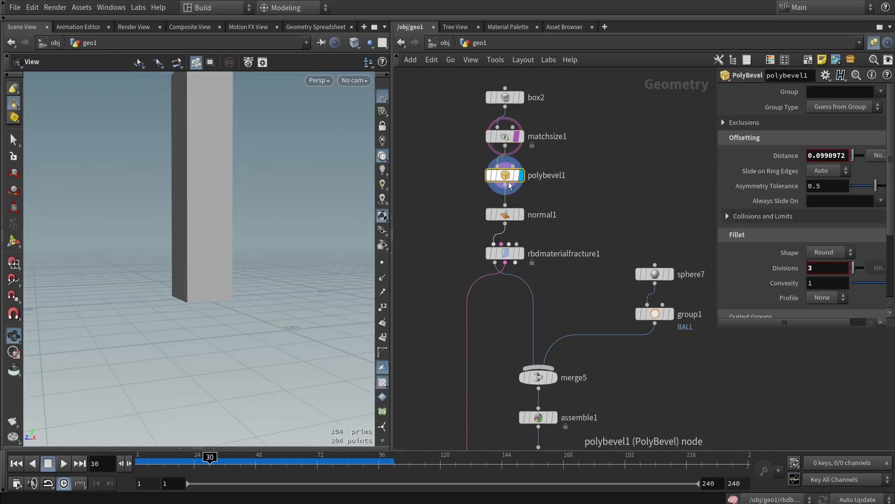
click(519, 215)
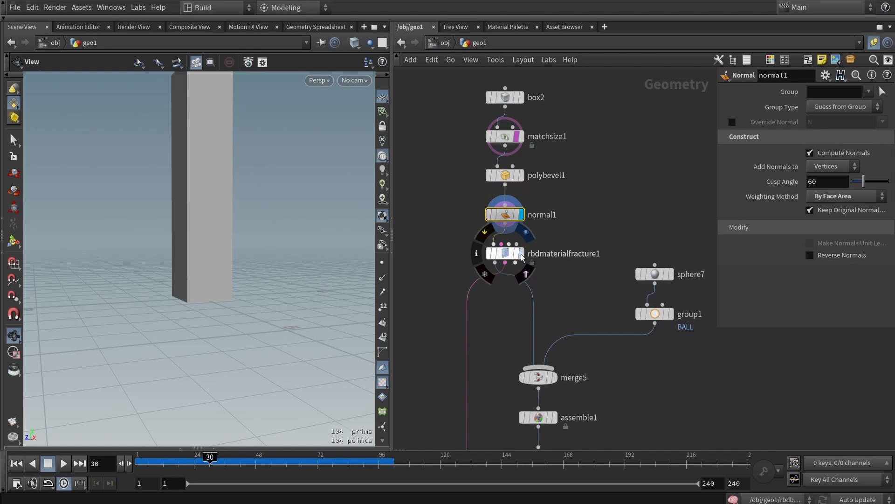
click(519, 253)
key(w)
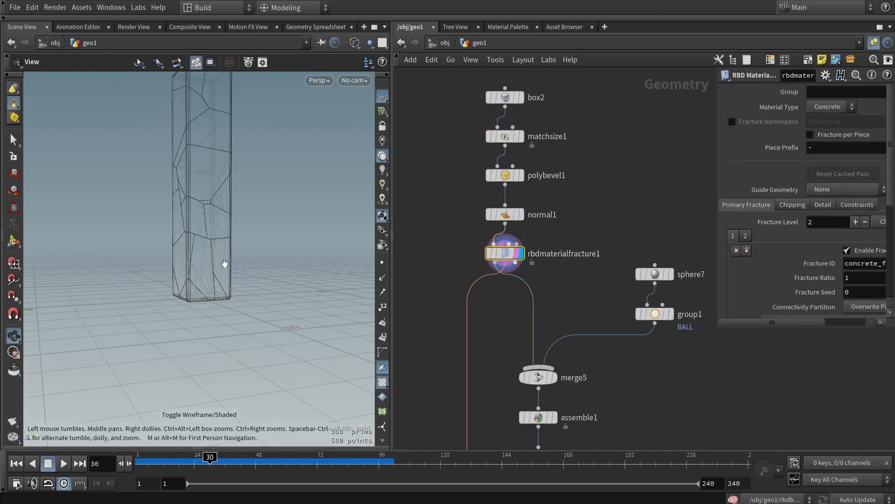
mouse_move(252, 271)
mouse_down()
mouse_move(215, 279)
mouse_move(200, 214)
mouse_move(220, 219)
mouse_up()
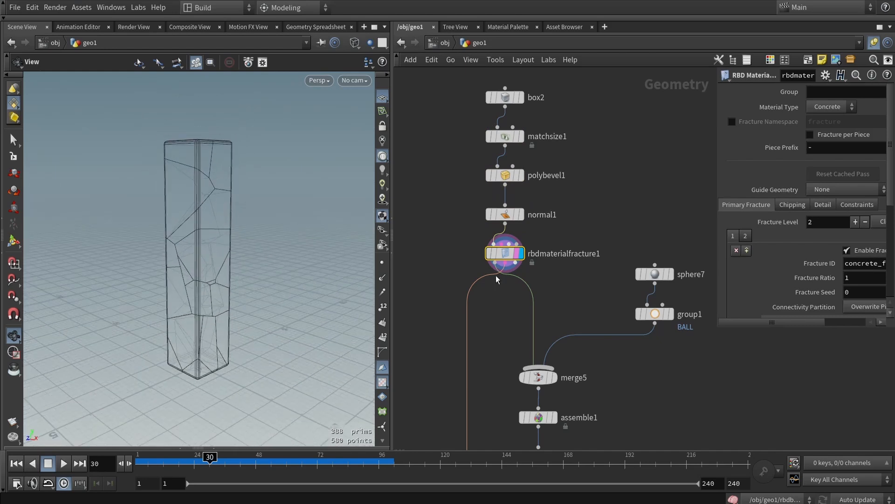
Display and select group1 to review the point group created on the sphere beside the pillar
middle_drag(558, 299, 528, 194)
click(635, 206)
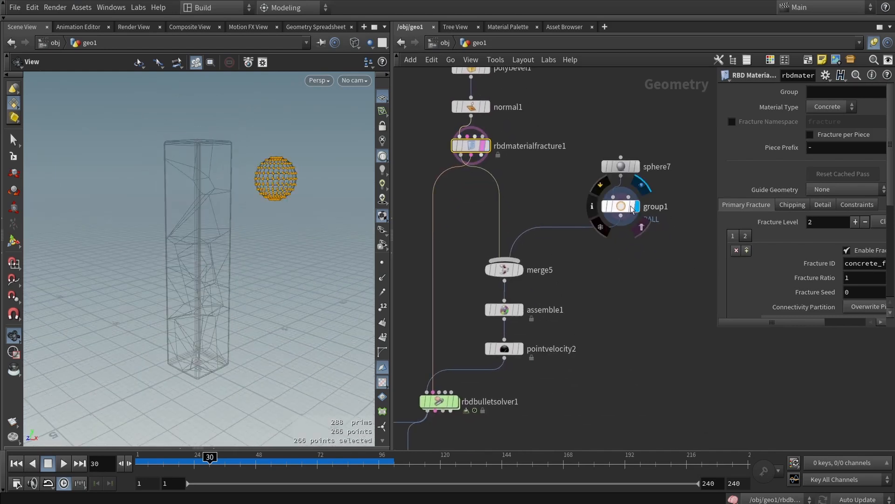
click(620, 206)
drag(219, 205, 261, 218)
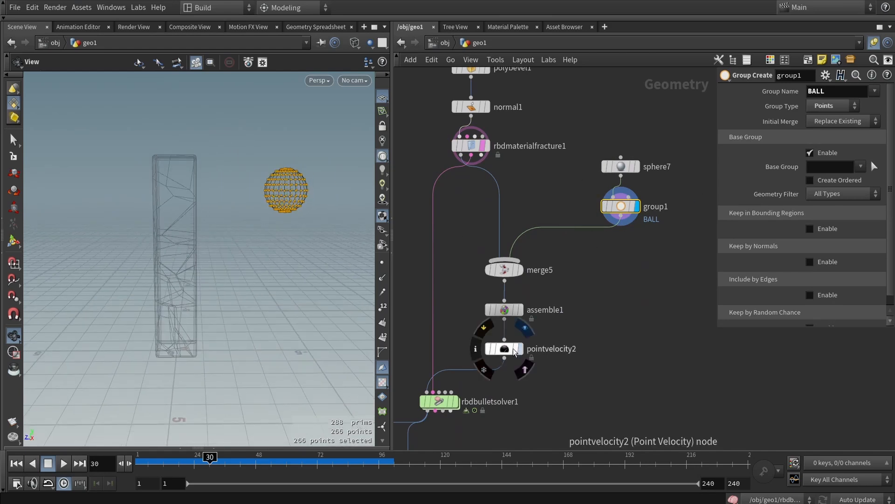
Display merge5 and assemble1 in turn, and review assemble1's Transfer Groups setting in a widened parameter pane
mouse_move(494, 275)
click(520, 270)
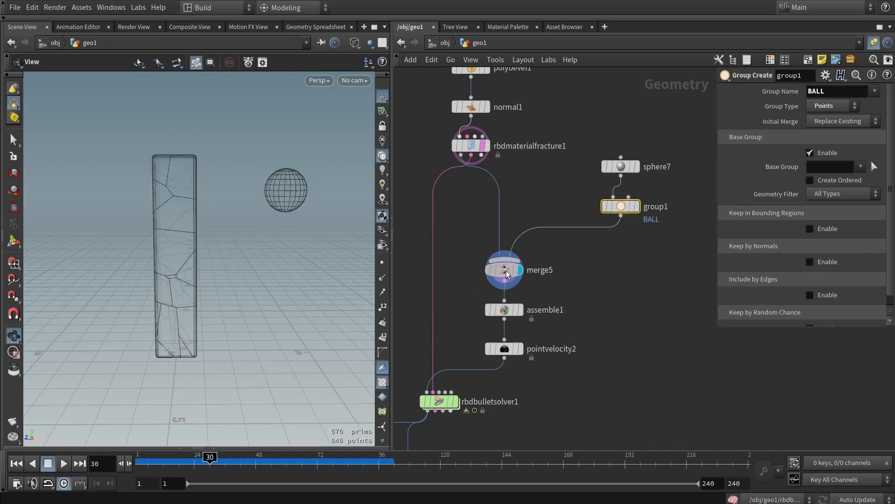
click(520, 311)
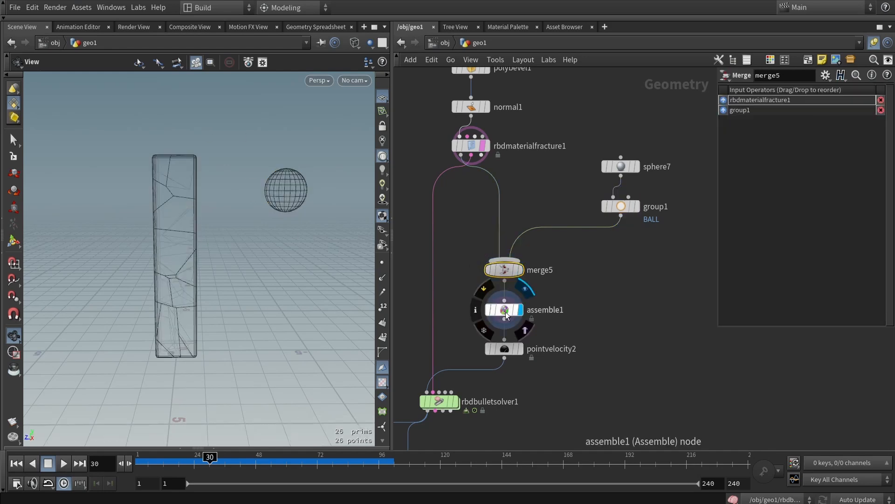
click(505, 311)
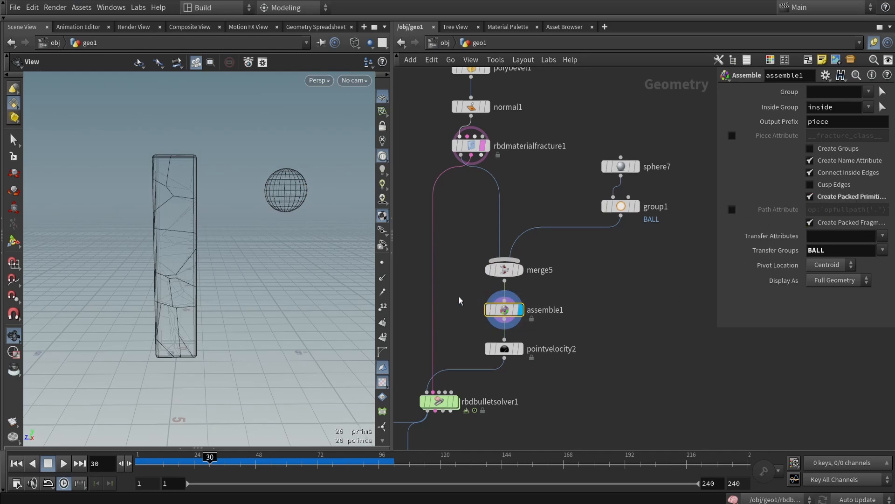
drag(717, 331, 660, 304)
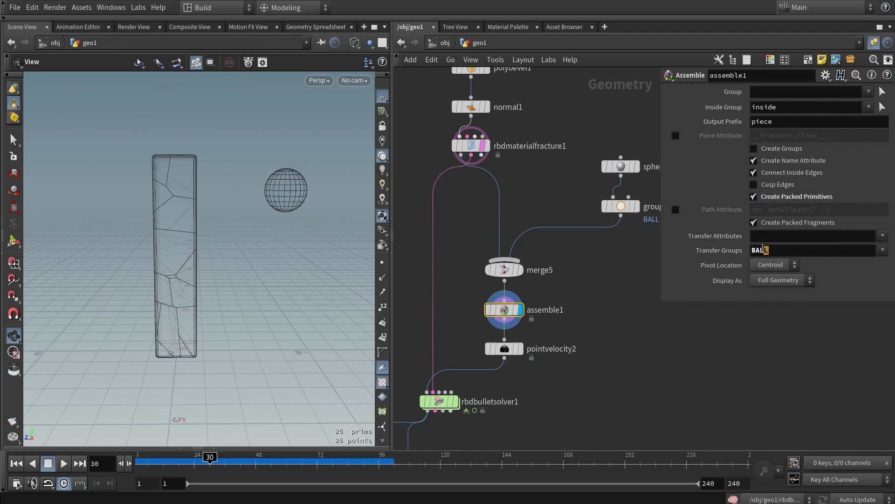
key(Return)
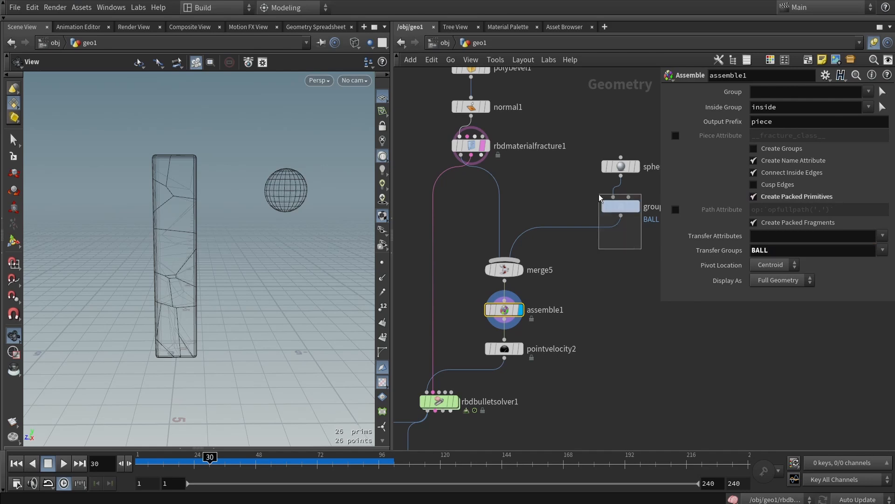
Display pointvelocity2 and review its Group and Add Velocity settings in relation to sphere7 and group1
click(621, 205)
click(503, 350)
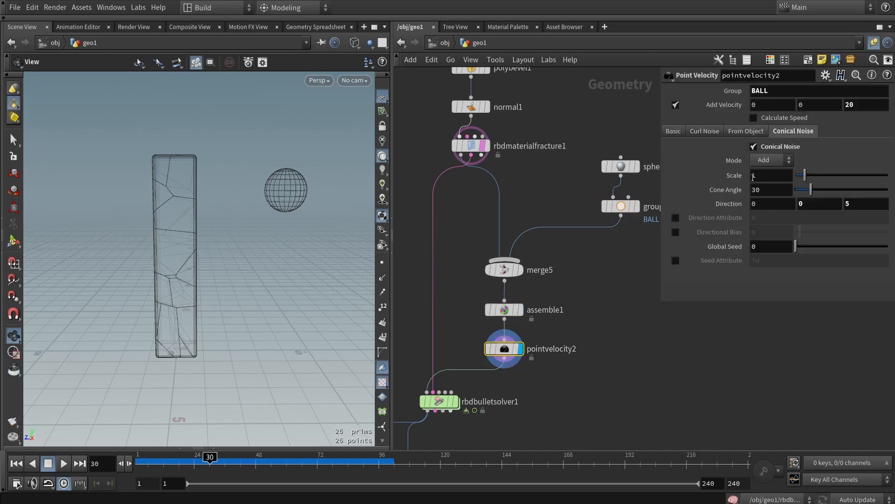
double_click(771, 91)
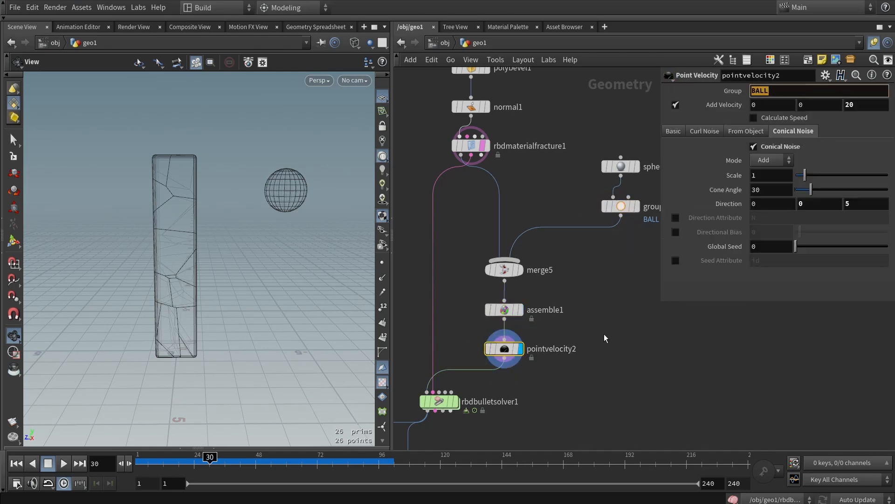
click(625, 315)
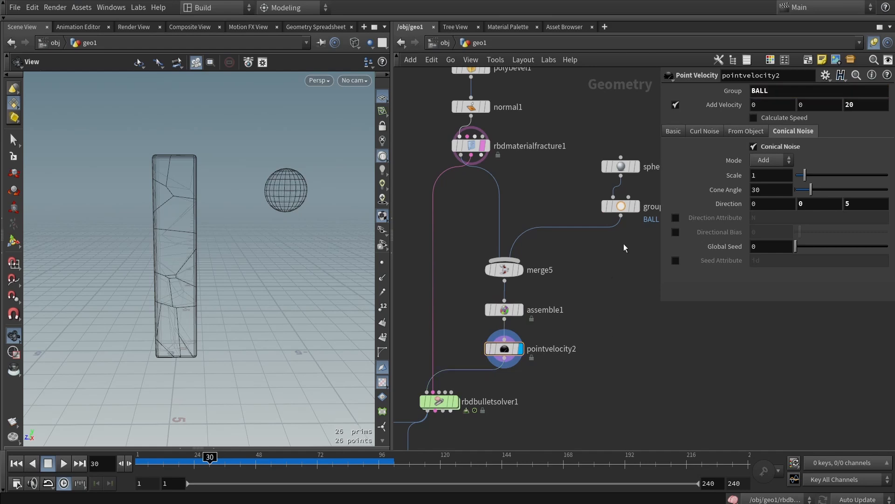
drag(612, 250, 602, 119)
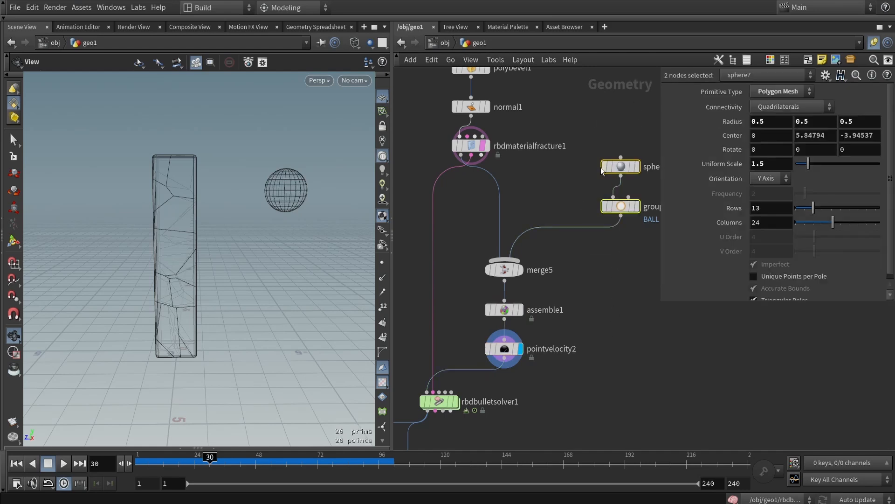
click(519, 360)
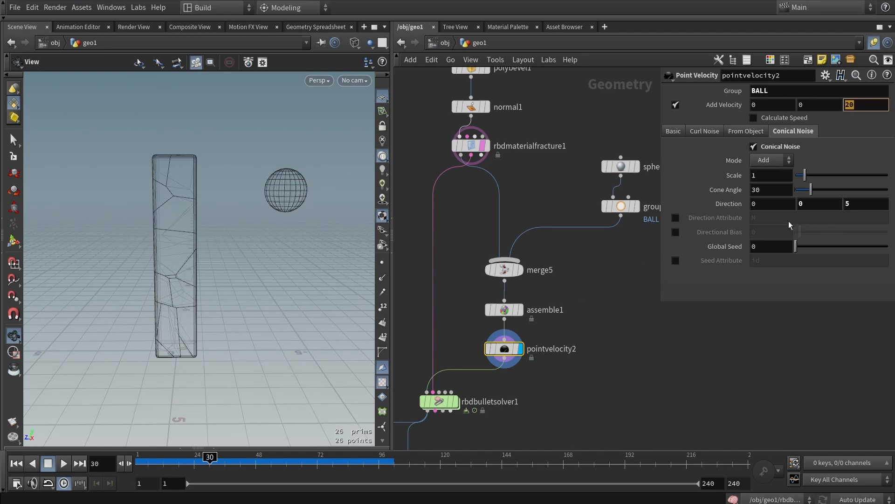
click(670, 354)
Display and select rbdbulletsolver1, review its ground collision parameters, and return to its setup parameters
scroll(588, 322, down, 3)
mouse_move(508, 310)
scroll(509, 310, up, 4)
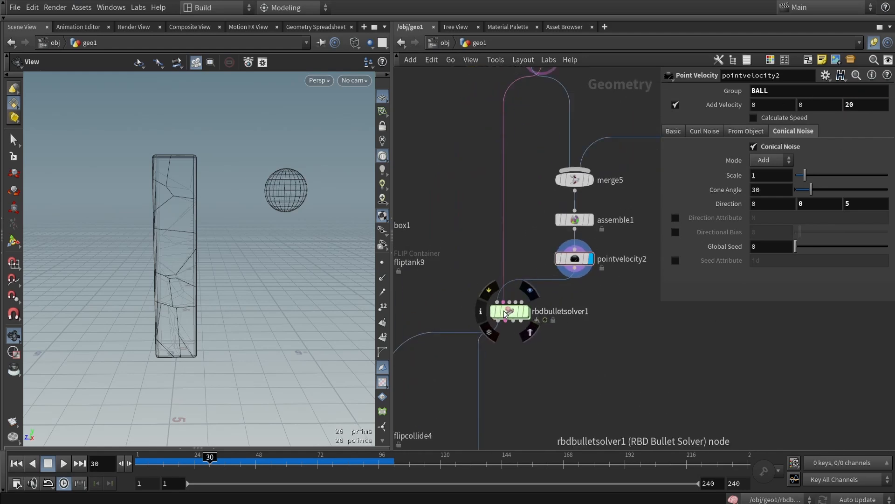
click(537, 313)
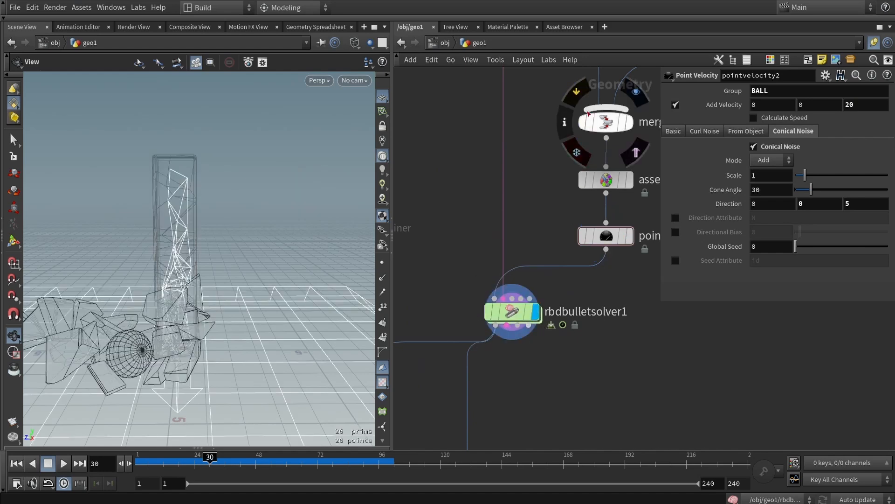
click(510, 319)
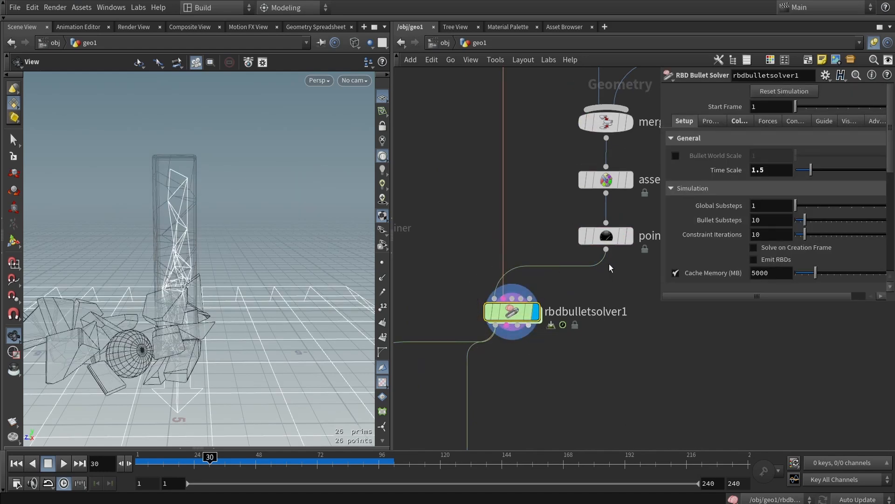
click(731, 122)
scroll(730, 189, down, 3)
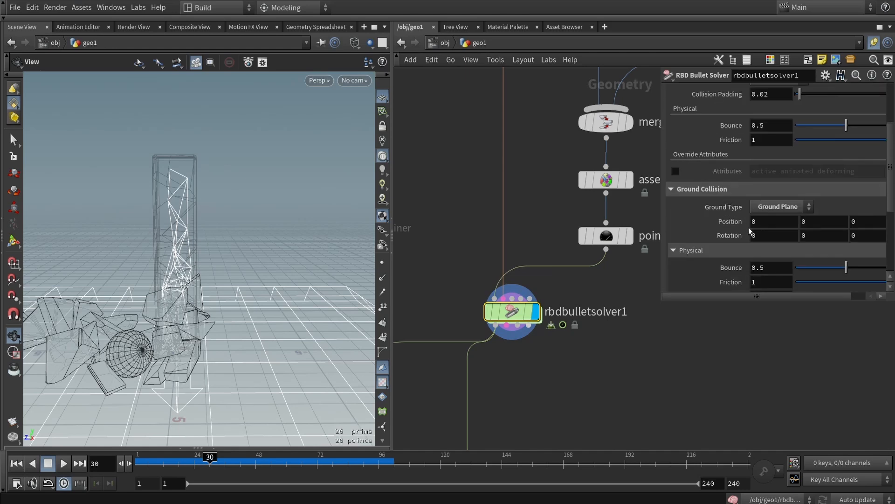
scroll(773, 197, up, 3)
scroll(753, 135, down, 3)
scroll(709, 159, up, 3)
click(683, 105)
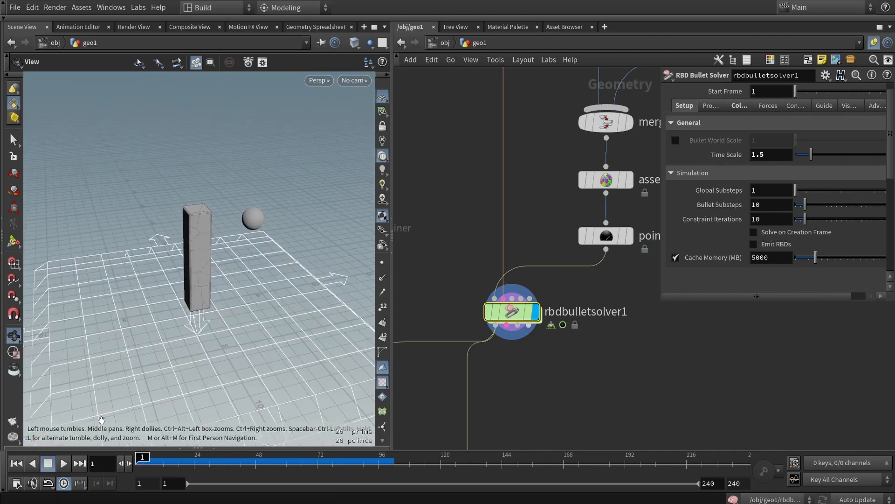
Play the rbdbulletsolver1 simulation from frame 1, pause it at frame 34, and inspect the collapsed pillar
click(64, 463)
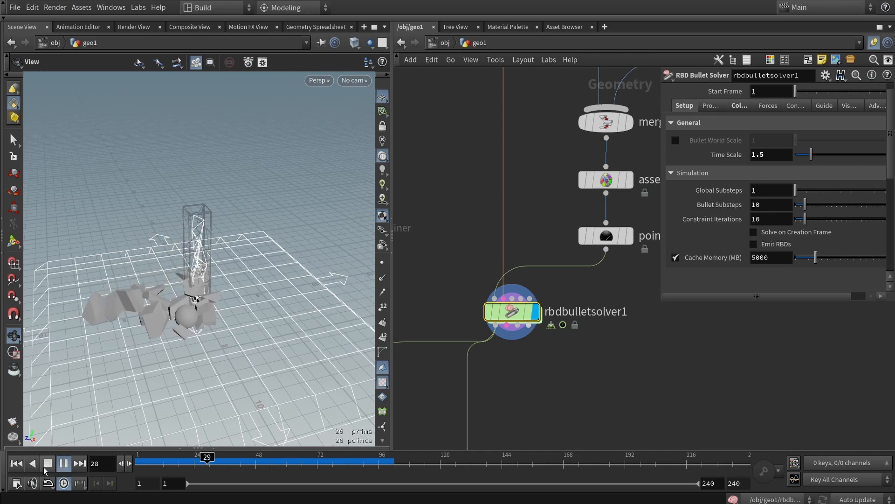
click(64, 464)
drag(168, 284, 219, 275)
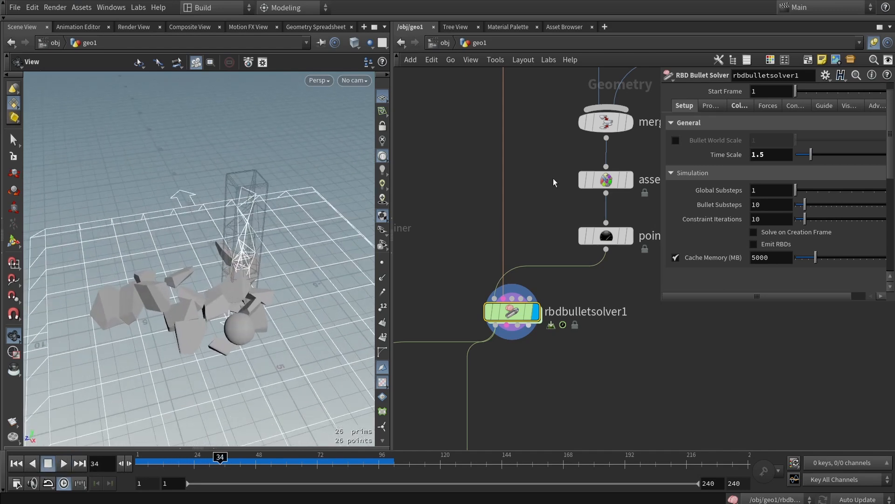
Select rbdmaterialfracture1 and review its concrete fracture and cell point settings alongside the broken pillar pieces
scroll(546, 270, down, 3)
scroll(525, 131, up, 2)
click(559, 155)
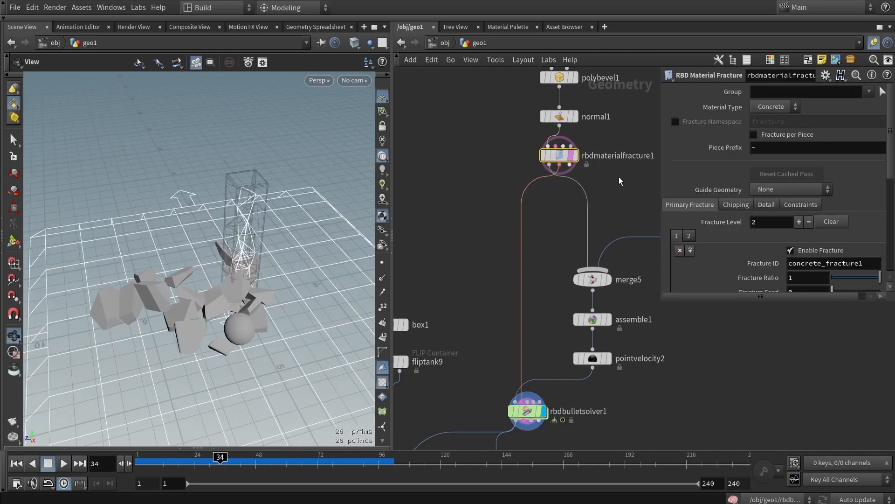
drag(197, 312, 196, 233)
scroll(199, 337, up, 5)
middle_drag(196, 234, 240, 190)
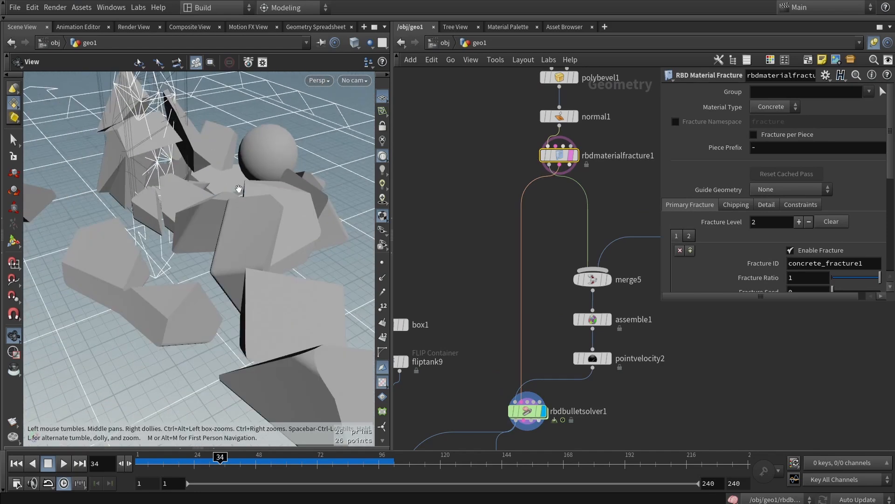
scroll(239, 193, down, 5)
mouse_move(238, 194)
mouse_down()
mouse_move(233, 270)
mouse_move(236, 184)
mouse_move(247, 201)
mouse_up()
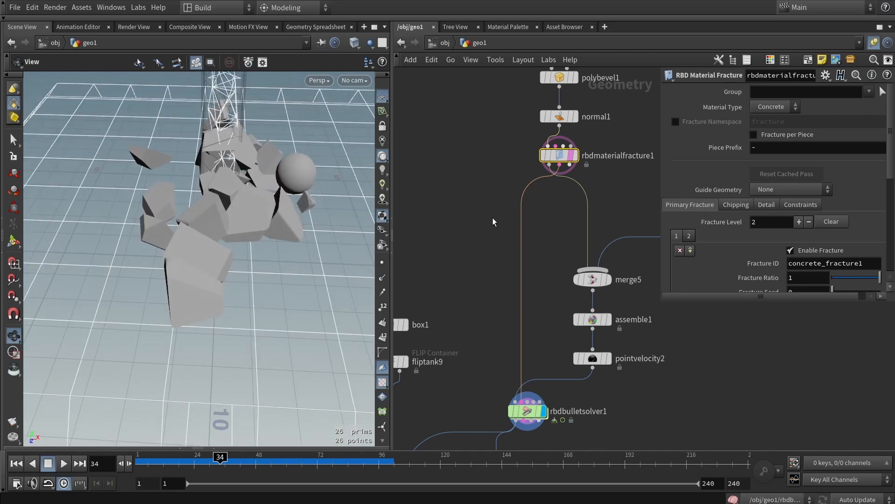
scroll(692, 210, down, 3)
scroll(736, 150, down, 3)
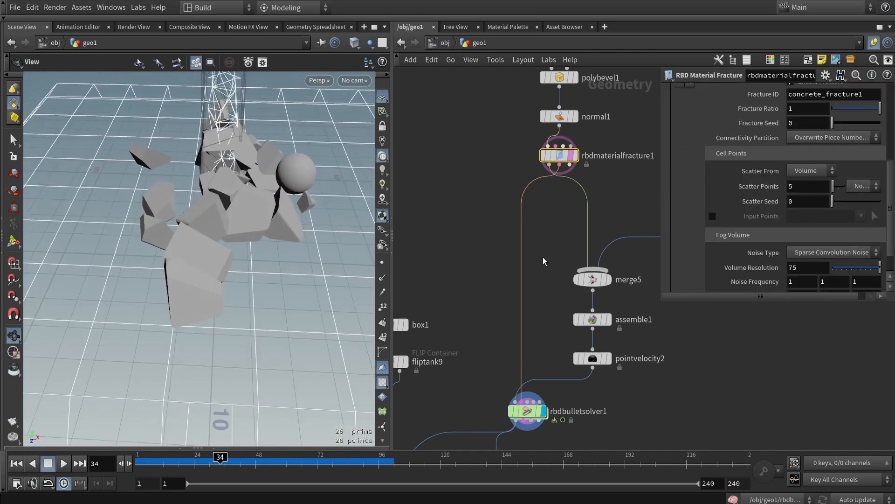
Select rbdbulletsolver1 and trace its output wire to the fourth input of flipcollide4
scroll(537, 217, down, 5)
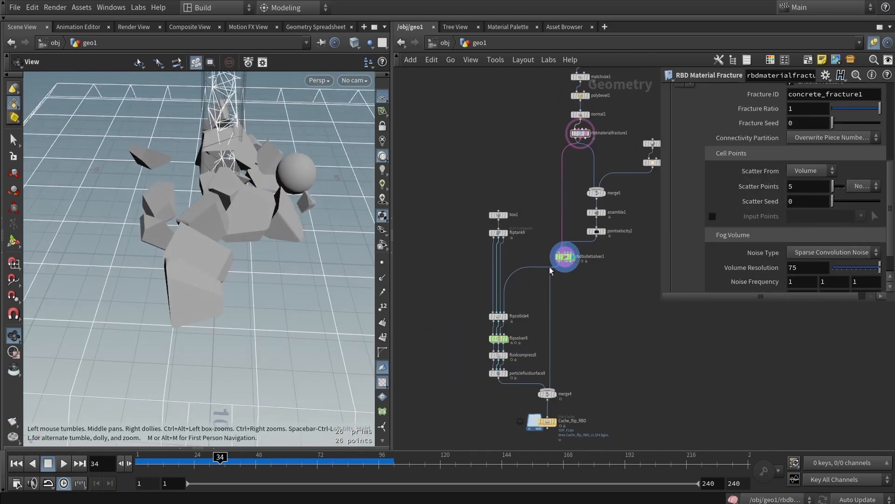
click(565, 202)
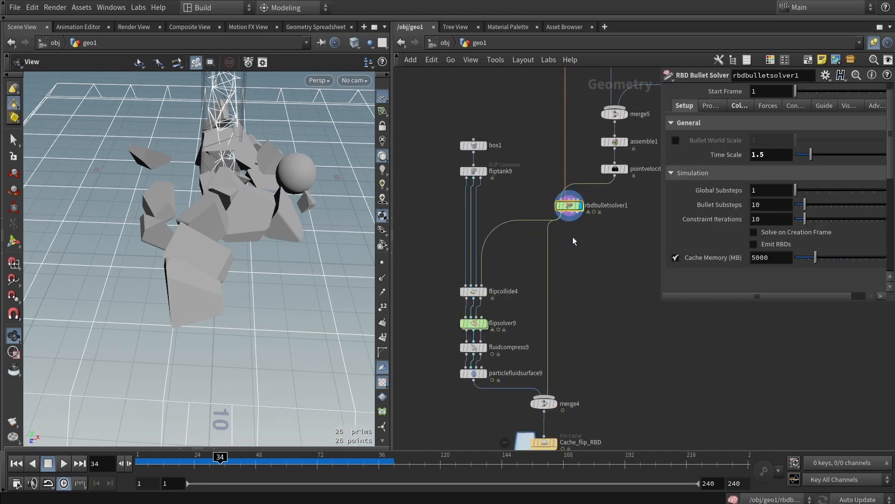
scroll(587, 219, down, 3)
scroll(587, 147, up, 5)
scroll(556, 227, down, 3)
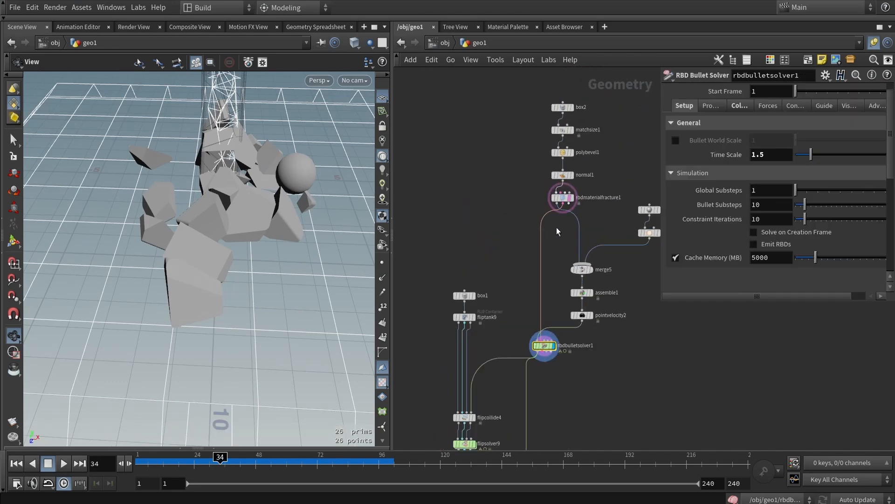
scroll(508, 347, up, 2)
scroll(516, 336, up, 3)
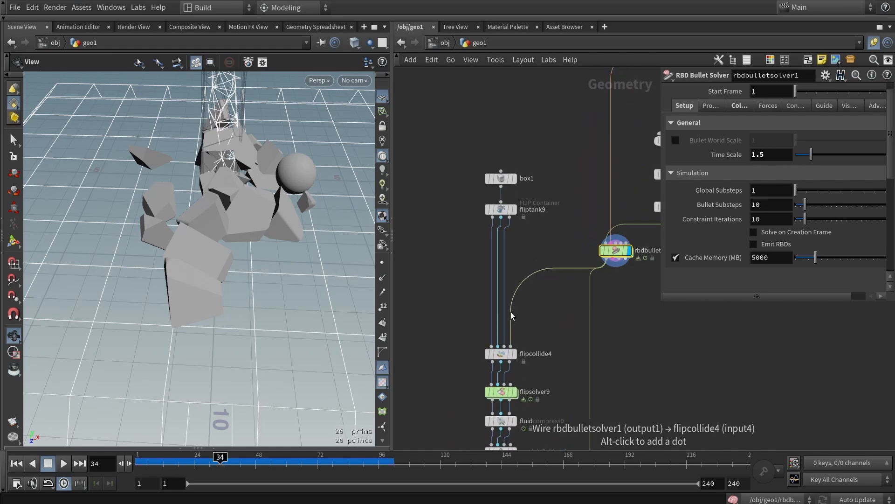
scroll(489, 208, up, 3)
Display fliptank9 to examine the container bounds around the pillar, and review the size parameters of box1
click(515, 209)
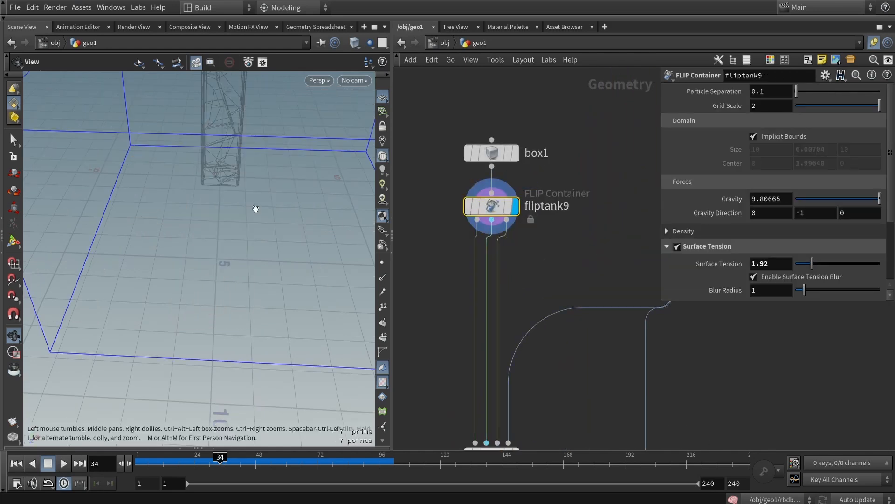
scroll(256, 206, down, 5)
drag(272, 190, 355, 205)
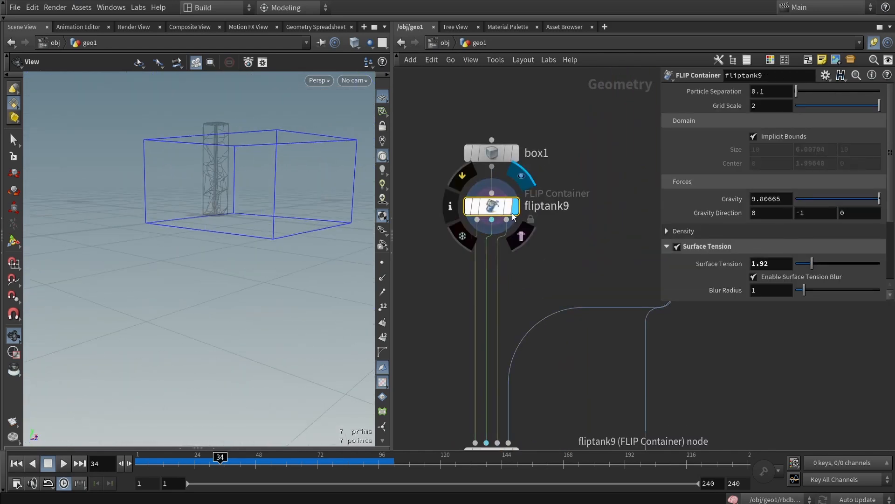
middle_drag(520, 296, 502, 226)
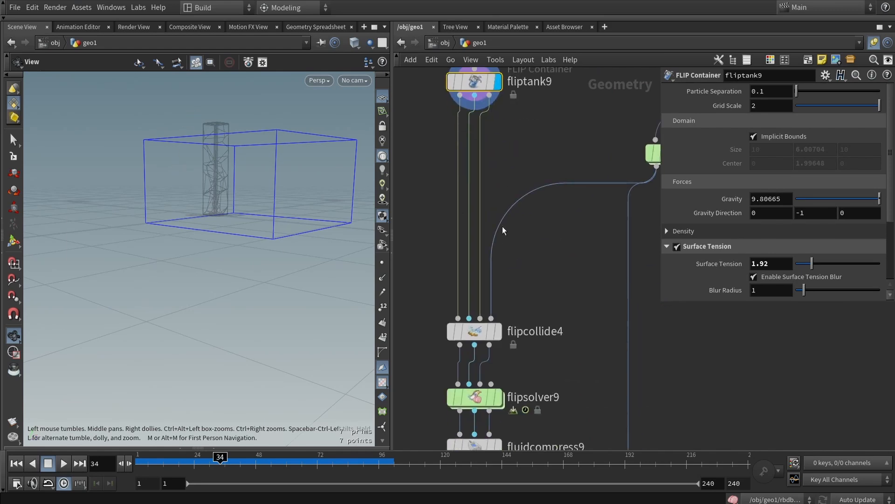
scroll(536, 171, down, 2)
click(502, 98)
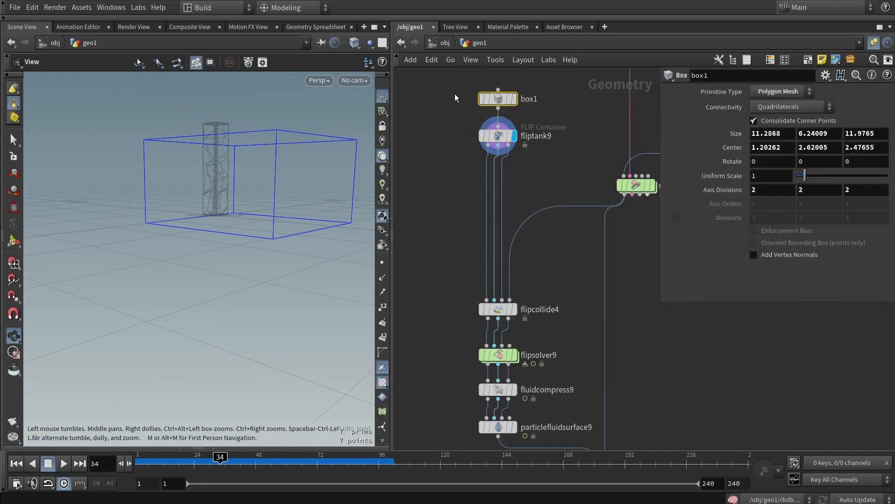
scroll(525, 323, up, 1)
Select flipcollide4 and review its collision parameters and its connection from rbdbulletsolver1
click(496, 308)
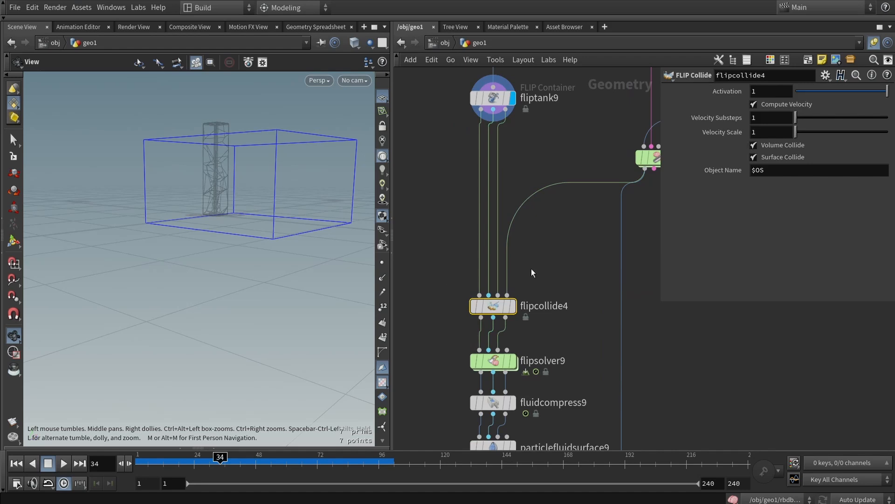
middle_drag(531, 268, 505, 285)
scroll(505, 285, down, 3)
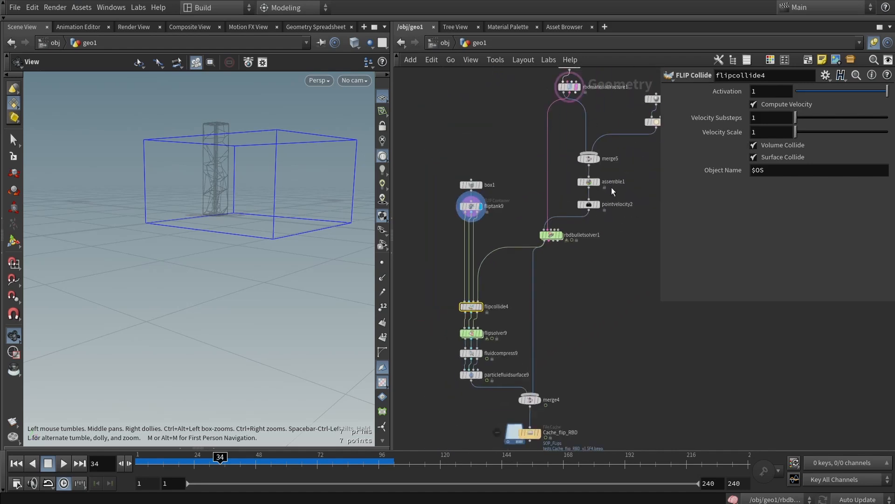
scroll(495, 294, up, 3)
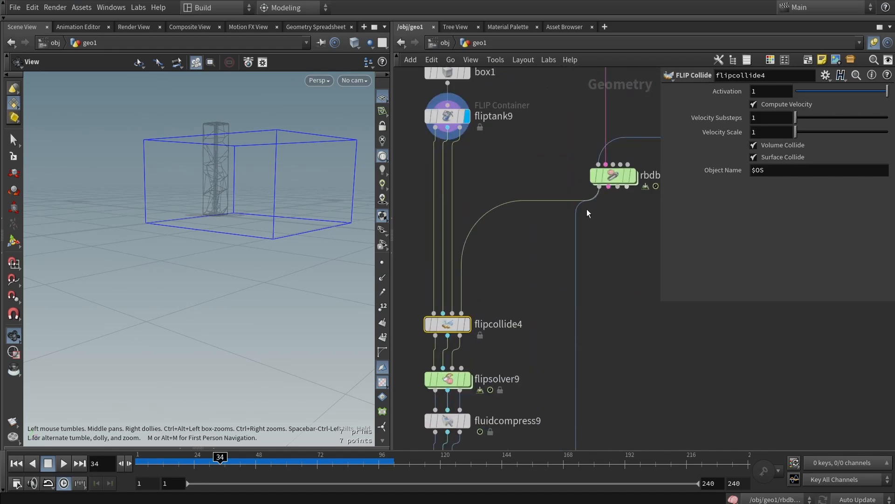
middle_drag(502, 285, 536, 178)
scroll(496, 259, up, 2)
Display and select flipsolver9, and review its waterline and ground collision settings against the fluid particles
drag(455, 232, 593, 295)
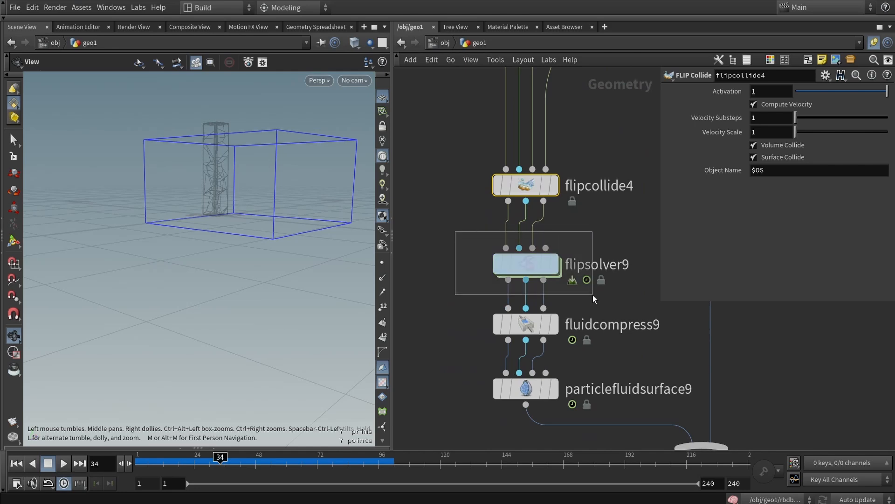
key(r)
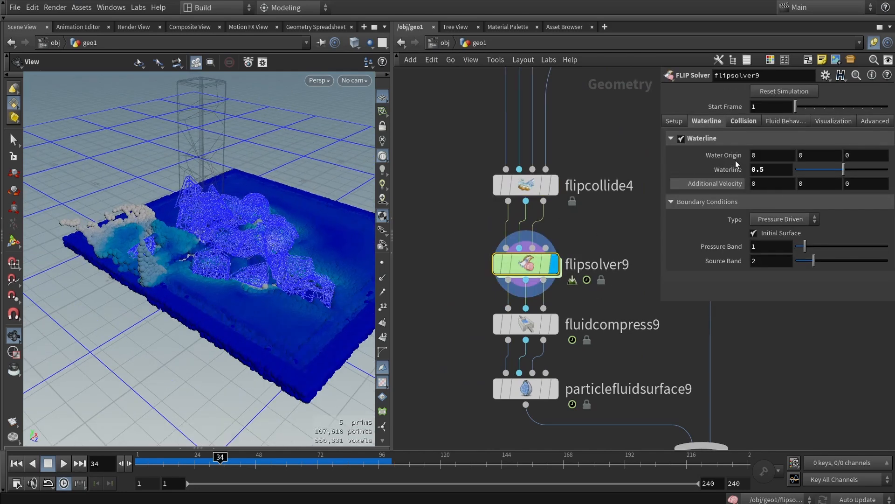
drag(228, 226, 212, 200)
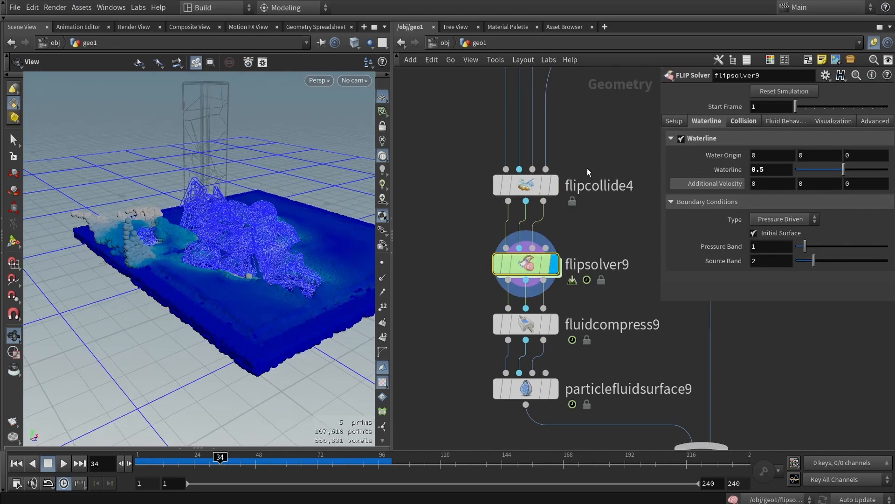
click(742, 121)
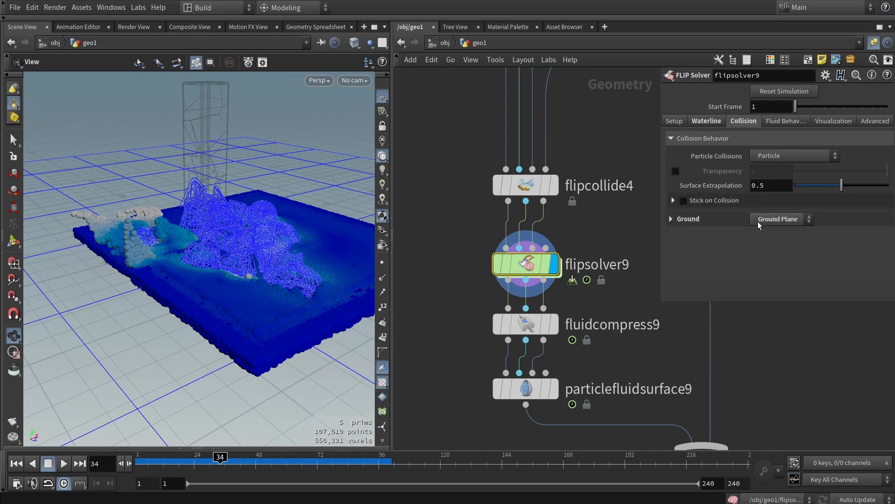
click(709, 123)
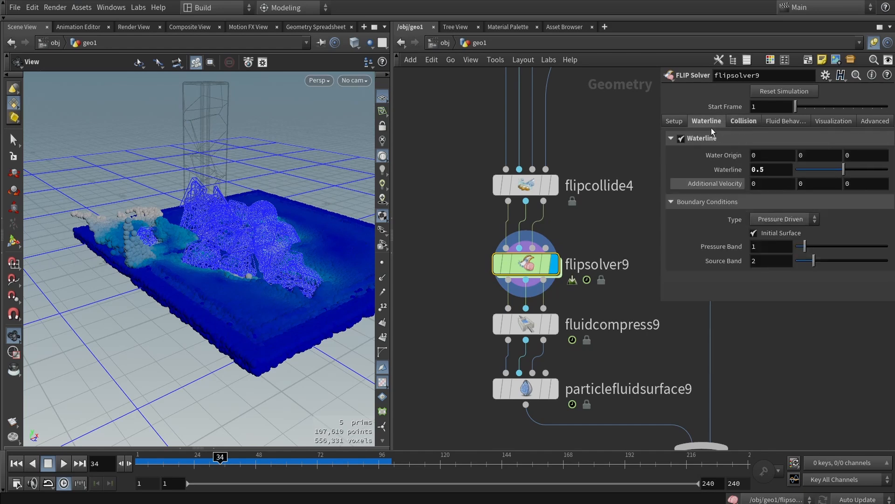
scroll(260, 242, down, 2)
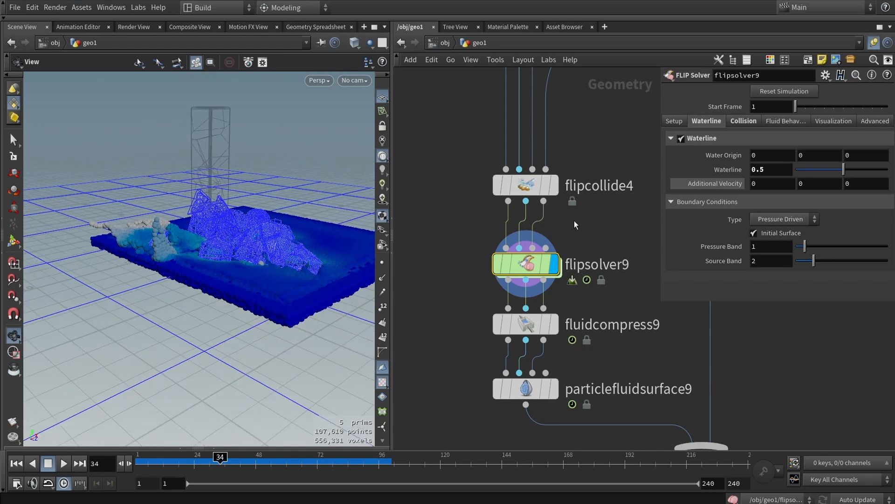
Set flipsolver9's Waterline to 1, play the simulation from frame 1, and pause at frame 27 to inspect the splashes
click(776, 169)
text(1)
click(96, 463)
text(1)
key(Return)
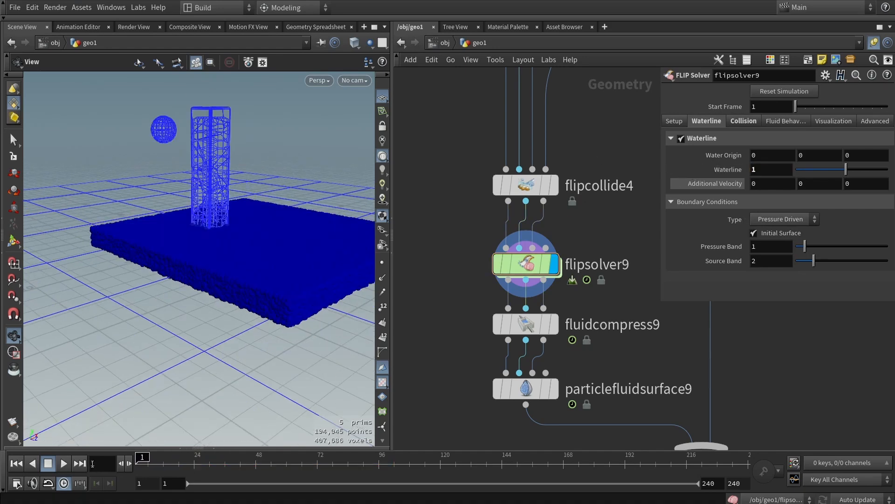
click(64, 463)
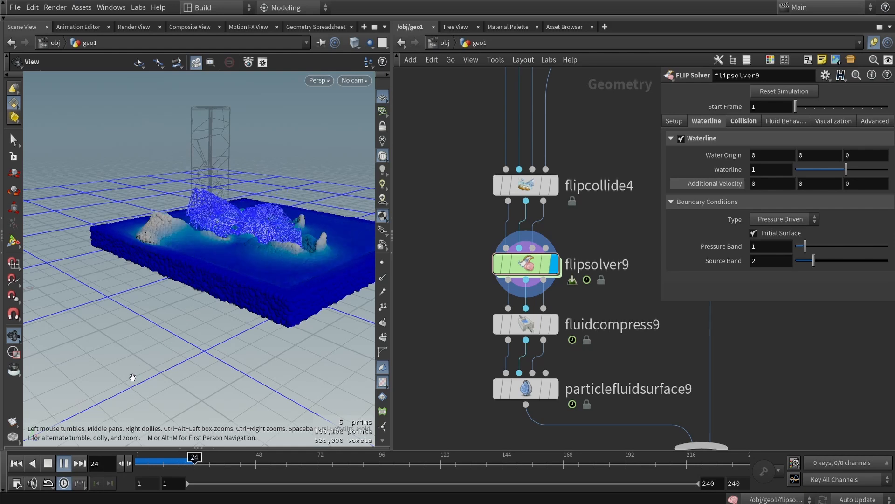
click(63, 463)
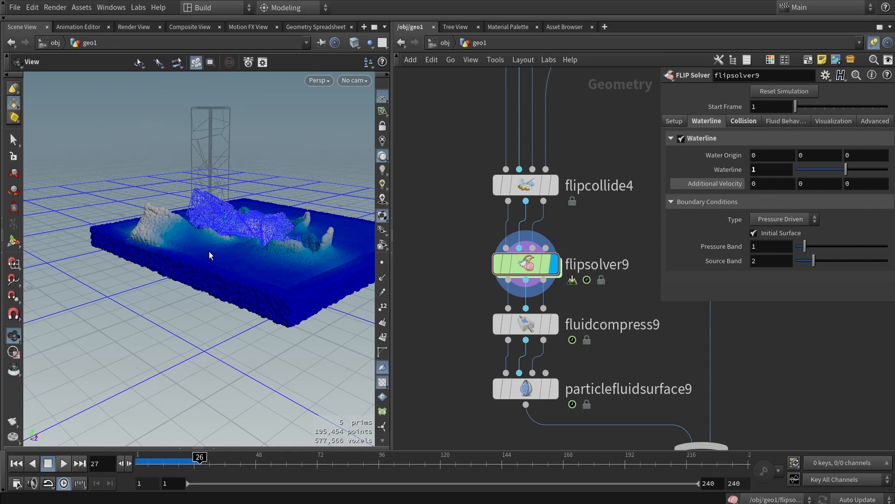
mouse_move(210, 256)
mouse_down()
mouse_move(228, 237)
mouse_move(190, 236)
mouse_move(194, 258)
mouse_up()
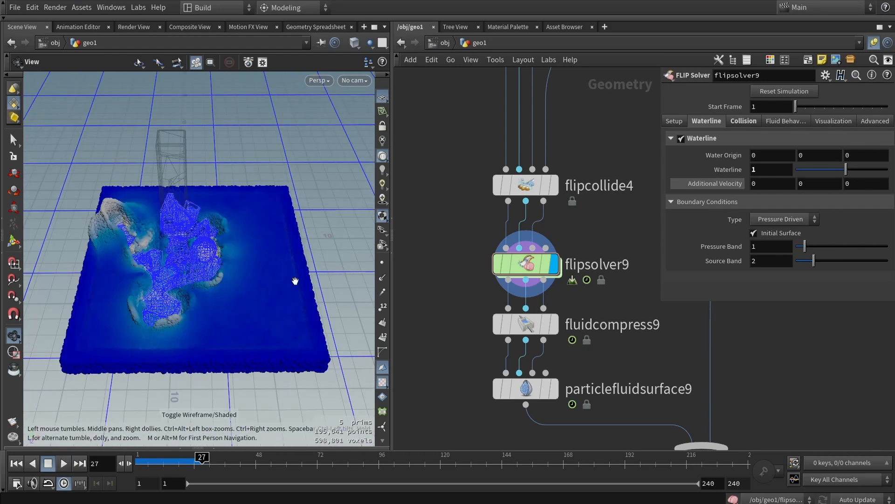
Display particlefluidsurface9 and examine the meshed fluid surface up close
click(553, 389)
drag(282, 284, 170, 236)
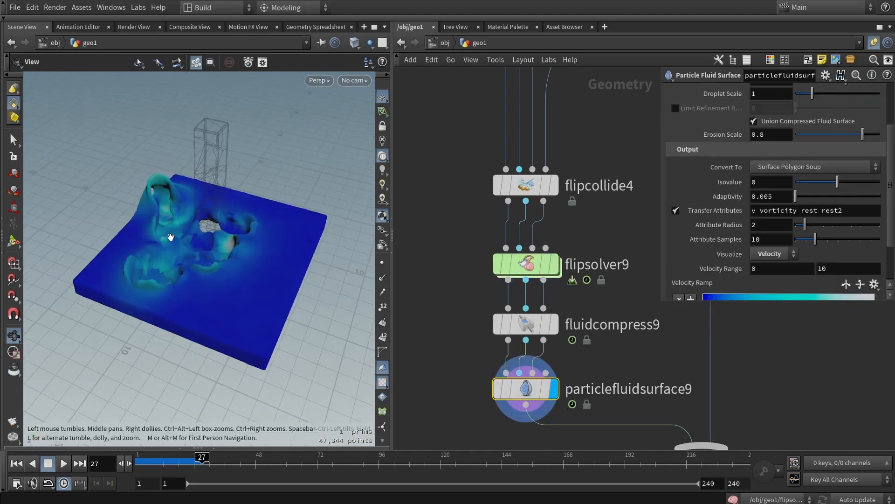
scroll(169, 236, up, 4)
Display merge4 and inspect the fluid surface together with the fractured pillar pieces and sphere from several angles
middle_drag(628, 371, 532, 271)
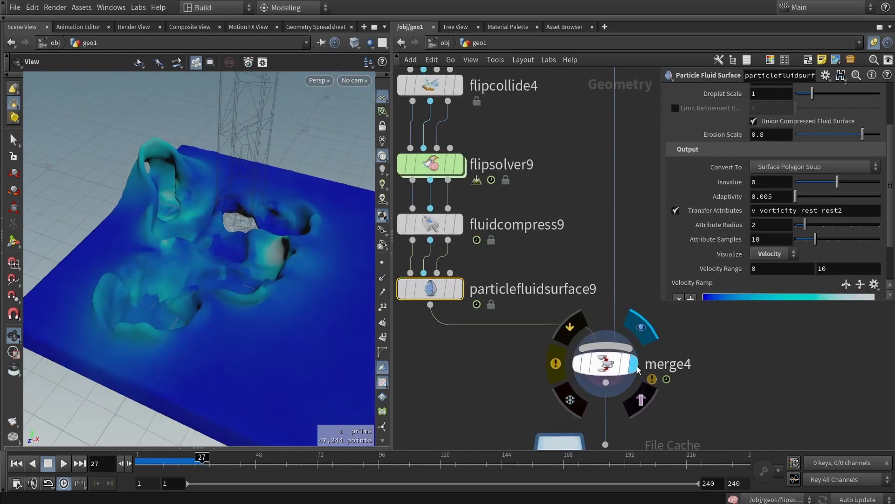
click(635, 363)
drag(252, 262, 261, 214)
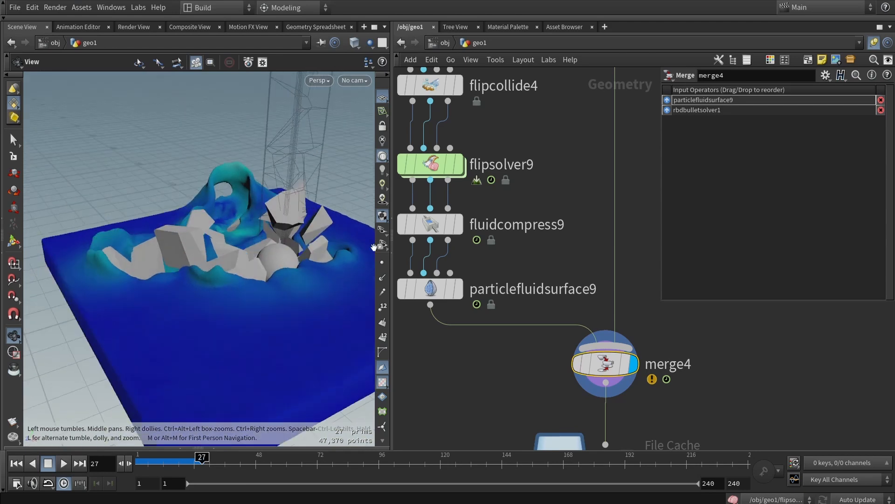
scroll(450, 203, down, 5)
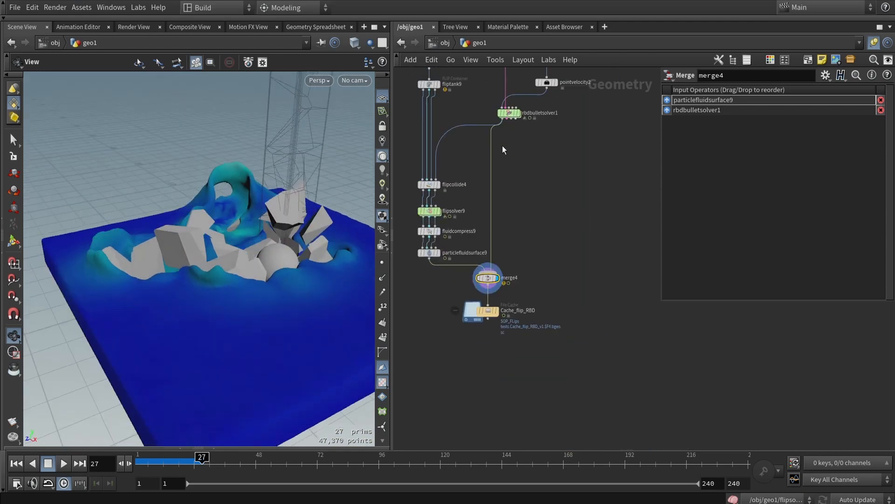
drag(335, 281, 245, 258)
scroll(271, 221, up, 5)
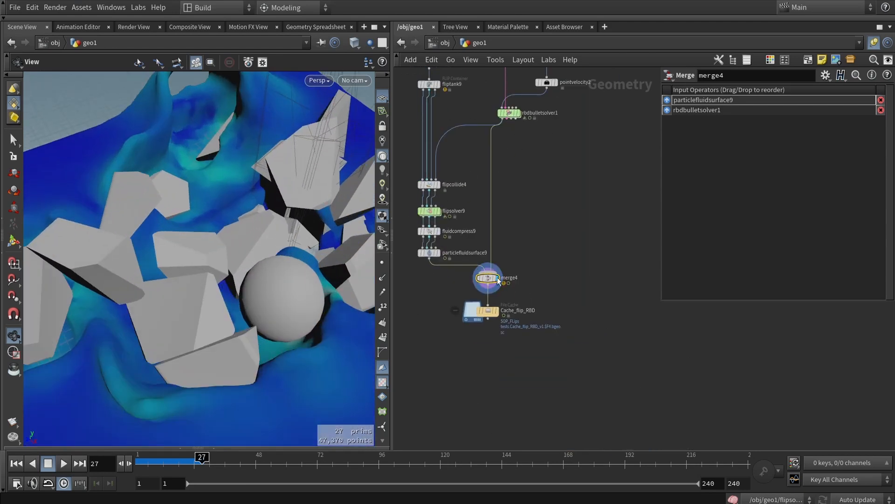
drag(299, 243, 248, 243)
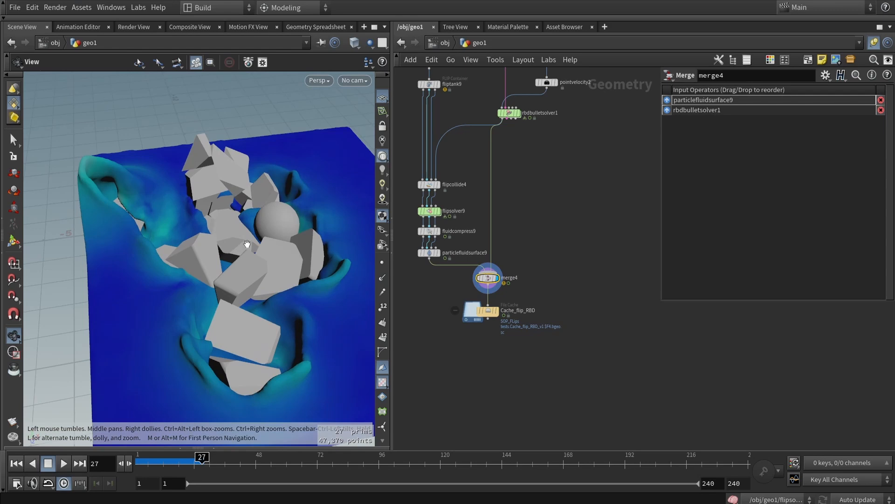
Examine the Cache_flip_RBD file cache node after merge4 and its place in the whole network
scroll(488, 328, up, 2)
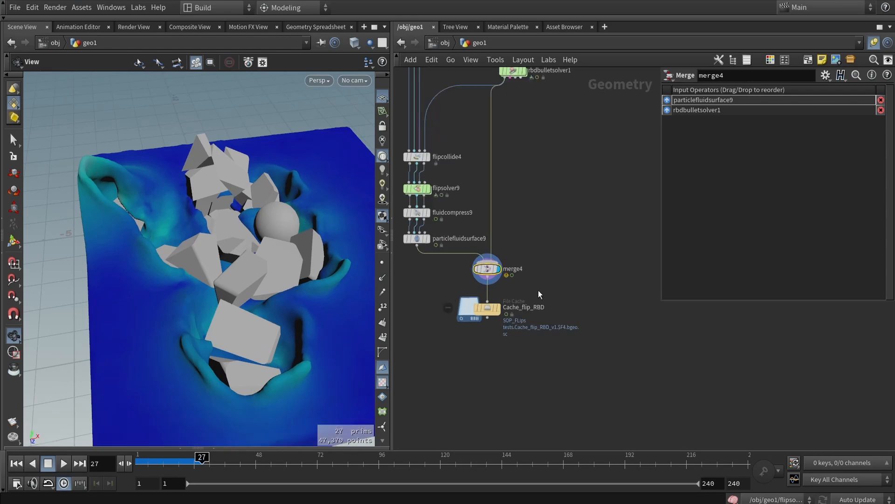
scroll(524, 290, up, 2)
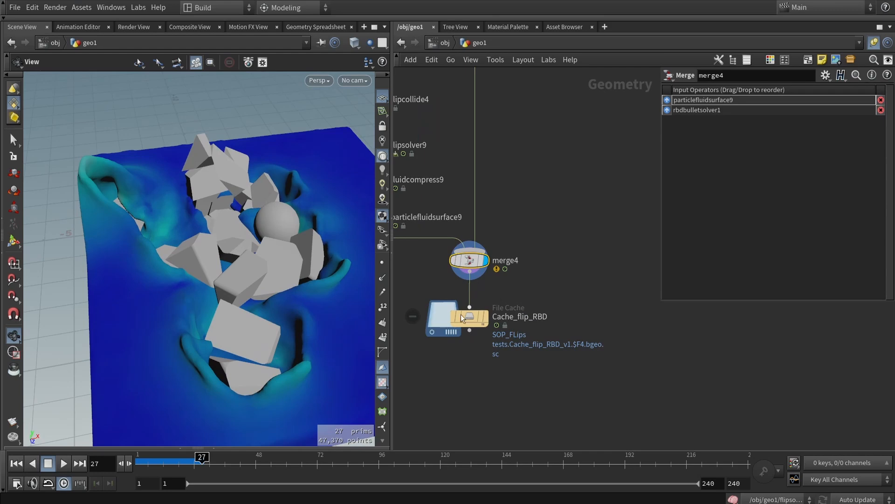
scroll(518, 282, down, 5)
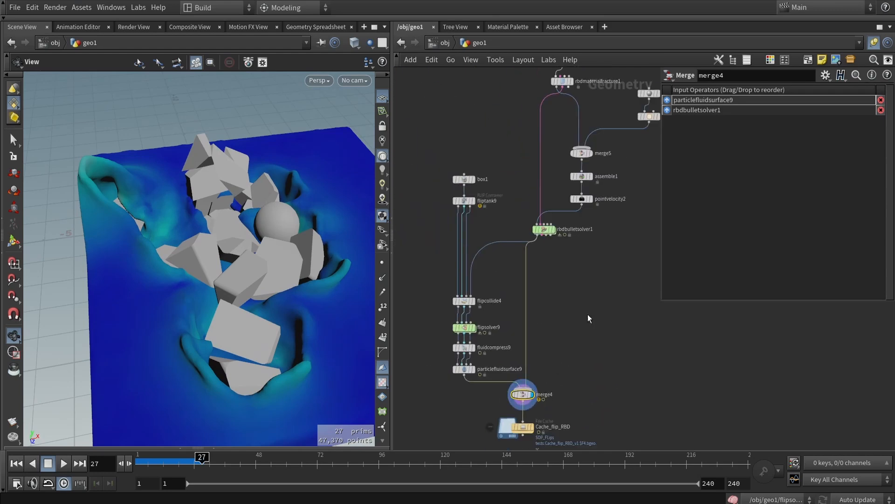